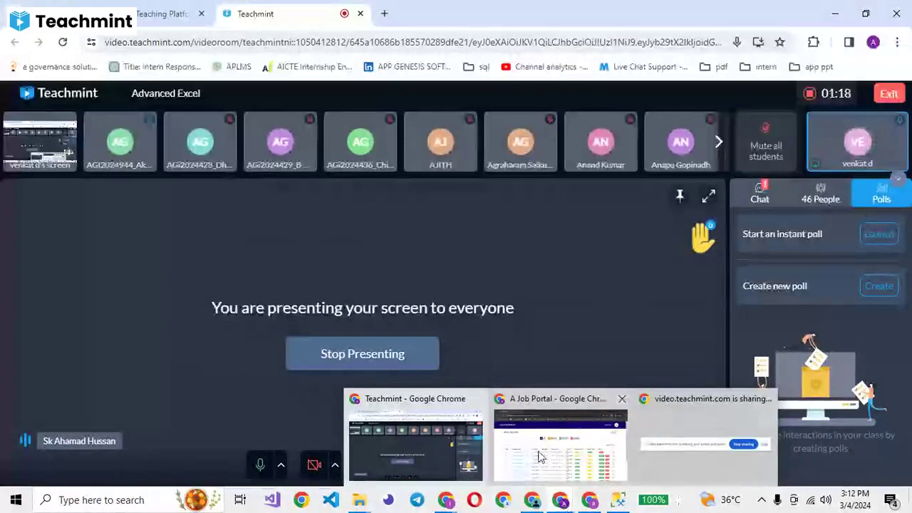
Step: Bring the 'A Job Portal' window forward to show the AP Internship Work Reports page
left_click(560, 438)
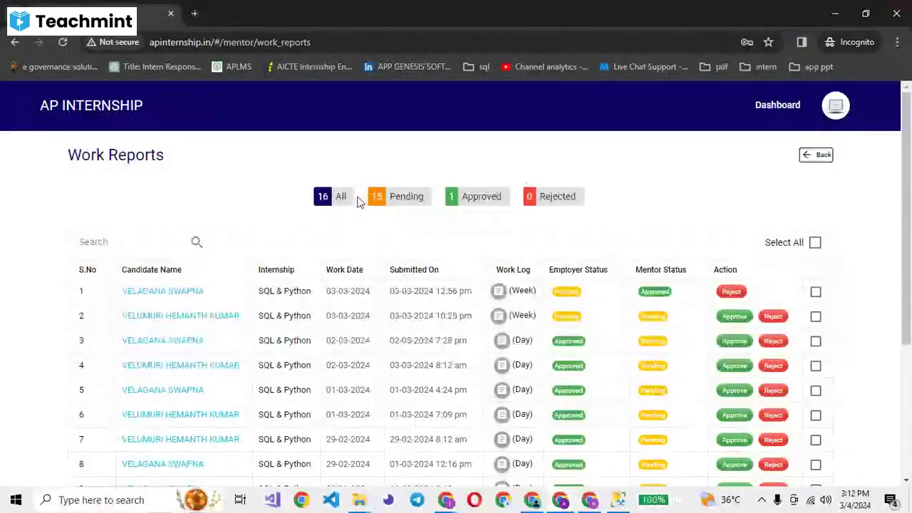
Step: Filter the work reports to the single Approved entry, then close the portal window
left_click(475, 198)
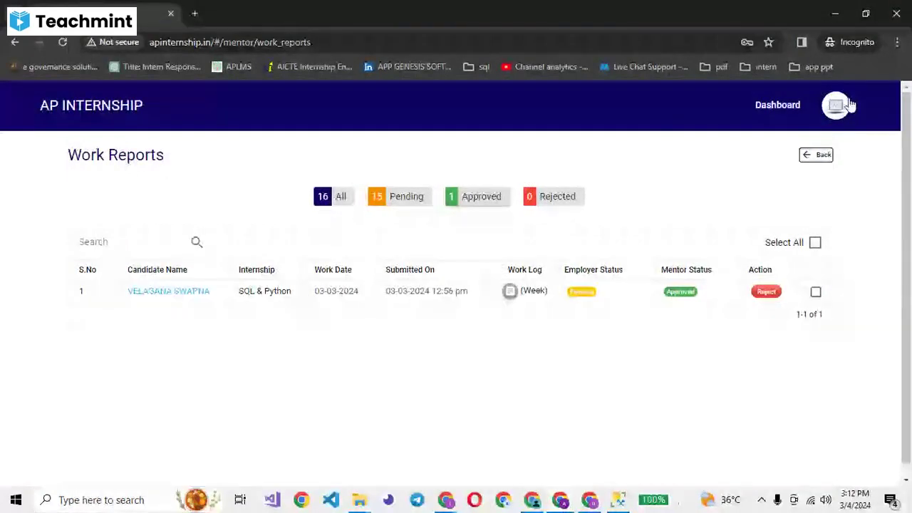
left_click(898, 14)
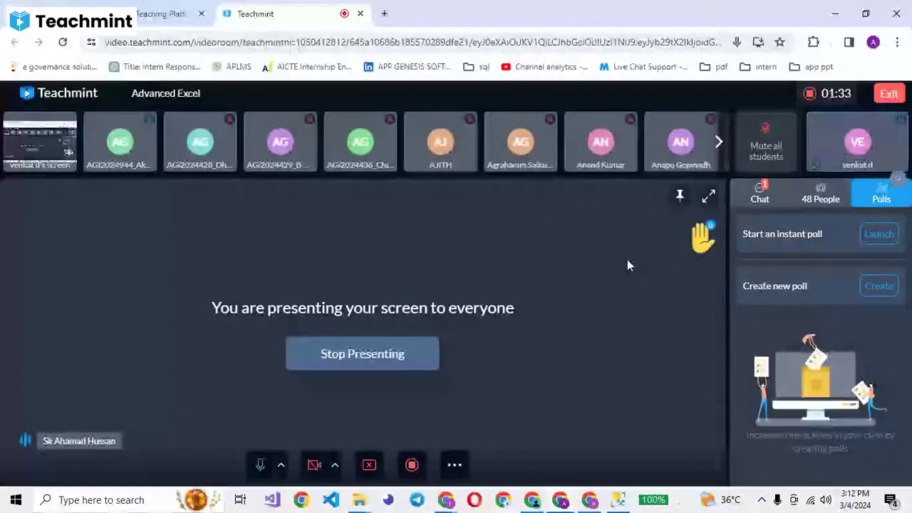
Step: Switch to the Chrome Sheets window and open the 01 MARCH 2024 spreadsheet
key("alt+Tab")
left_click(223, 434)
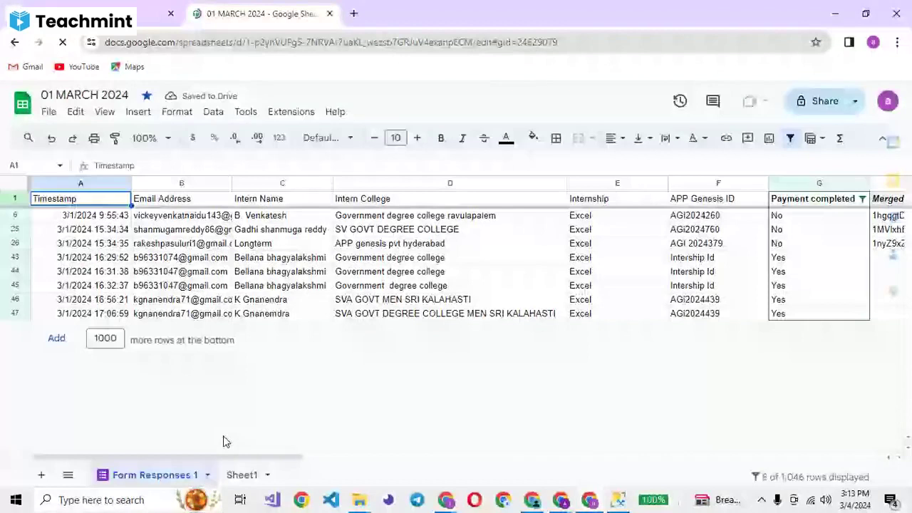
Step: Change the Payment completed filter values, excluding No and including Yes
key("Right")
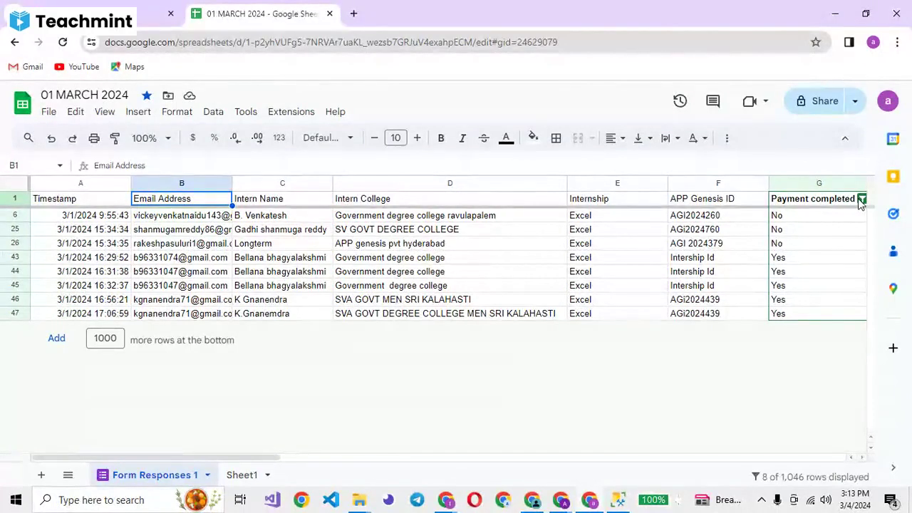
left_click(861, 200)
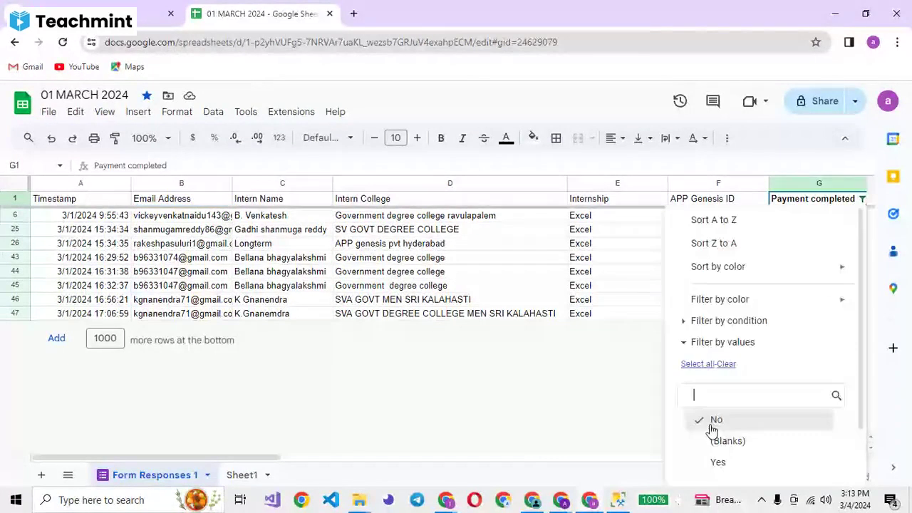
left_click(712, 426)
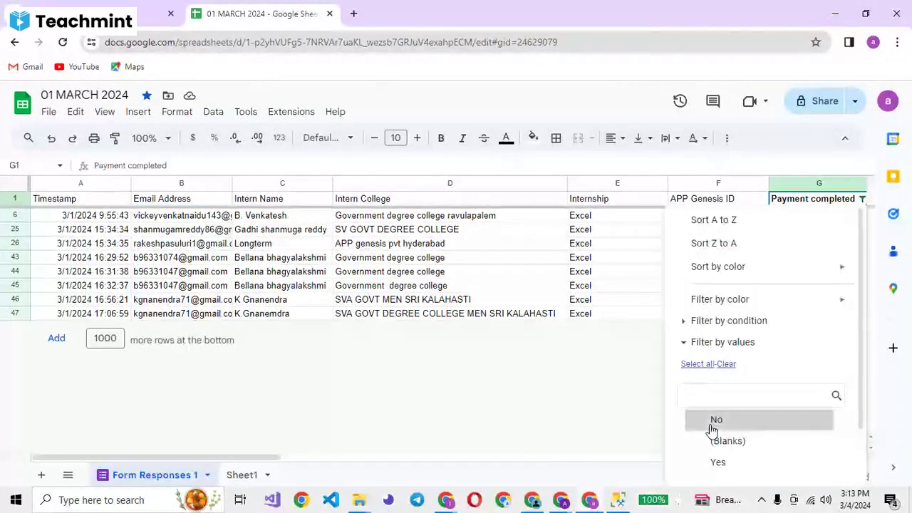
left_click(737, 467)
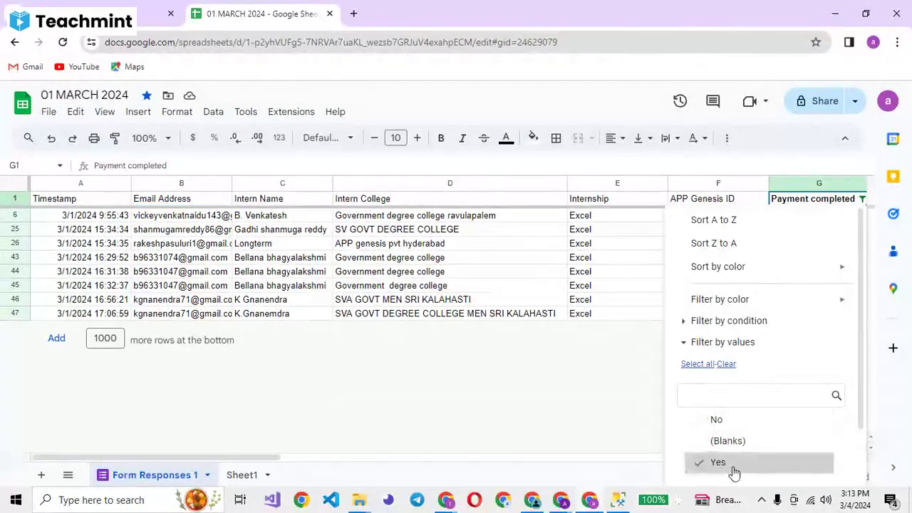
left_click(463, 273)
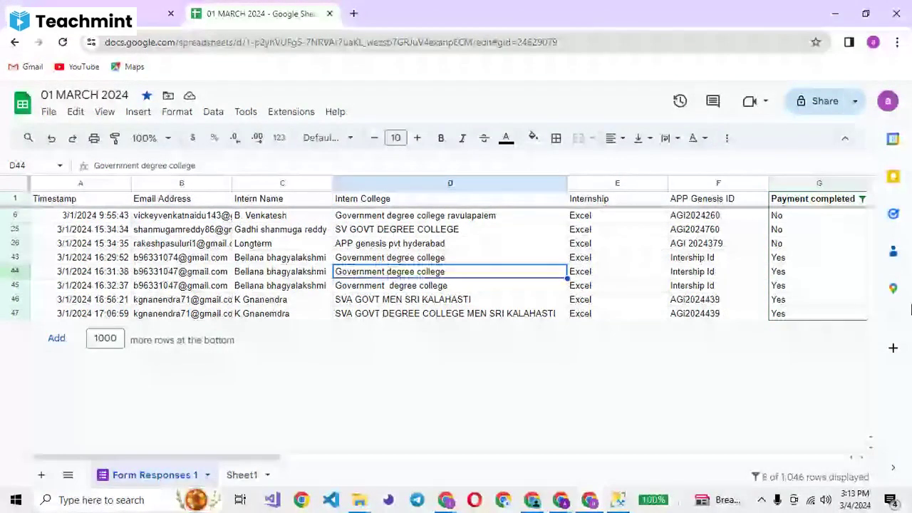
Step: Clear the Payment completed filter values and turn the sheet filter off entirely
left_click(862, 199)
left_click(727, 363)
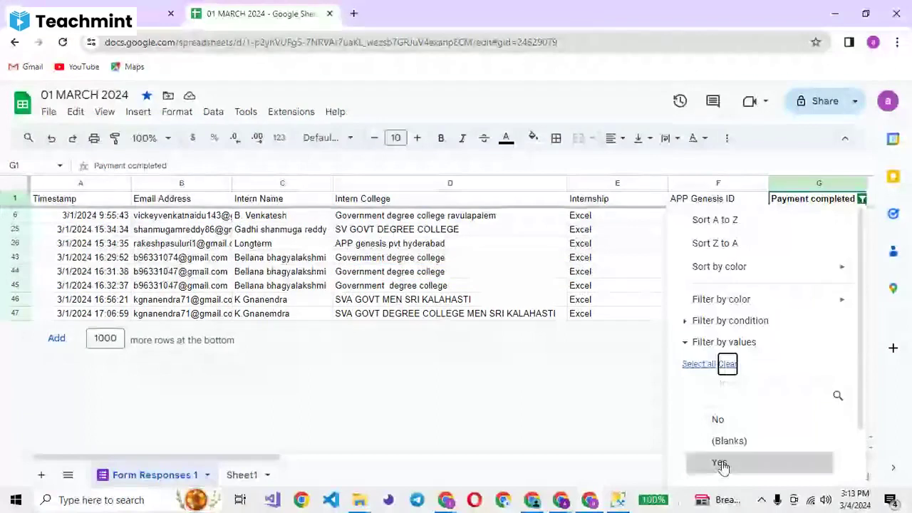
left_click(659, 380)
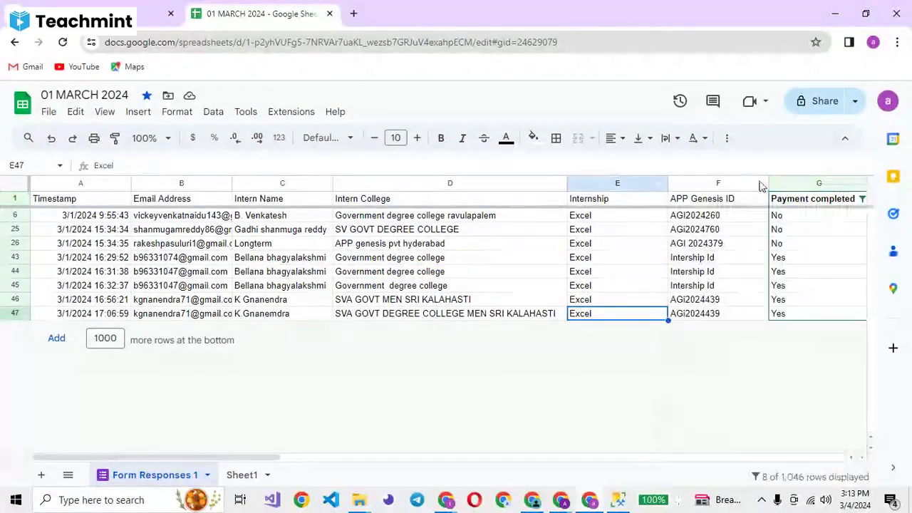
left_click(803, 205)
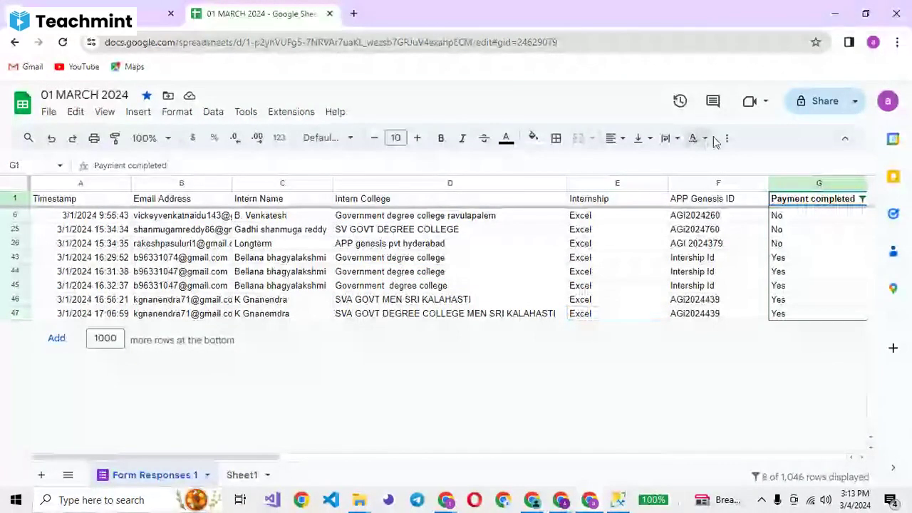
left_click(726, 138)
left_click(676, 165)
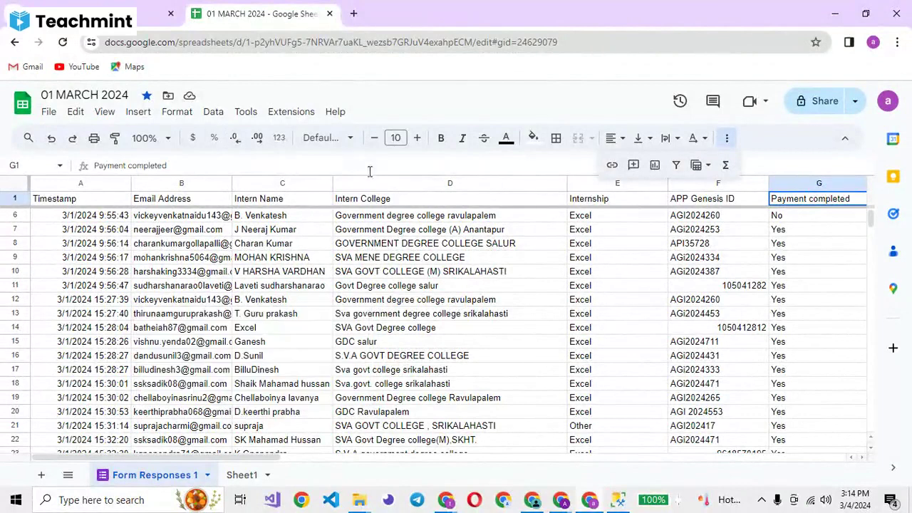
left_click(253, 116)
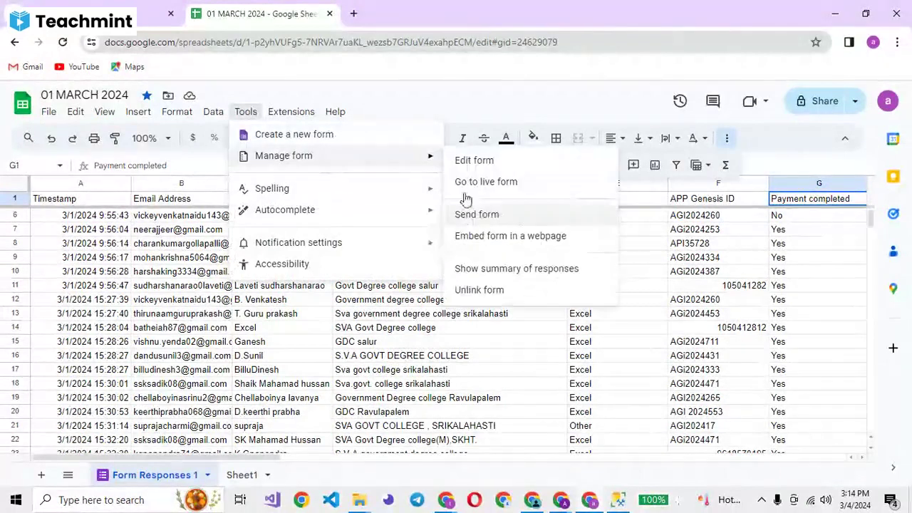
mouse_move(272, 188)
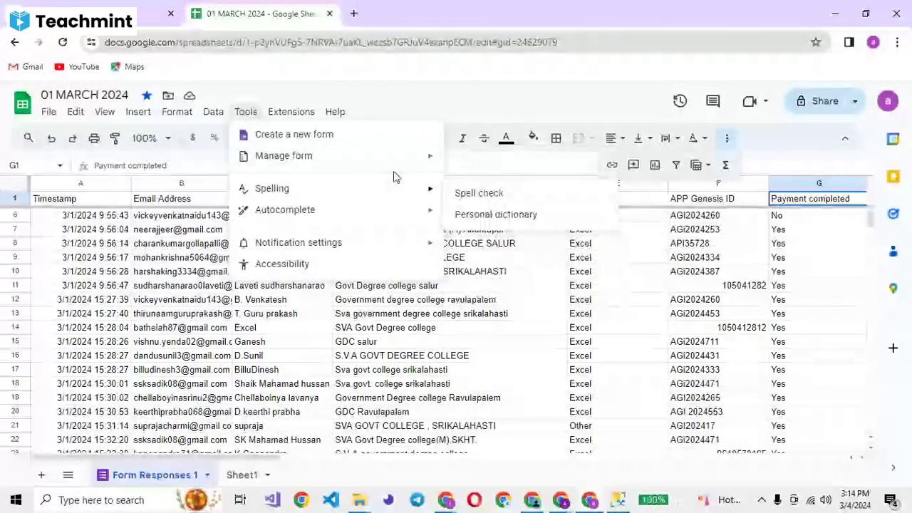
key("Escape")
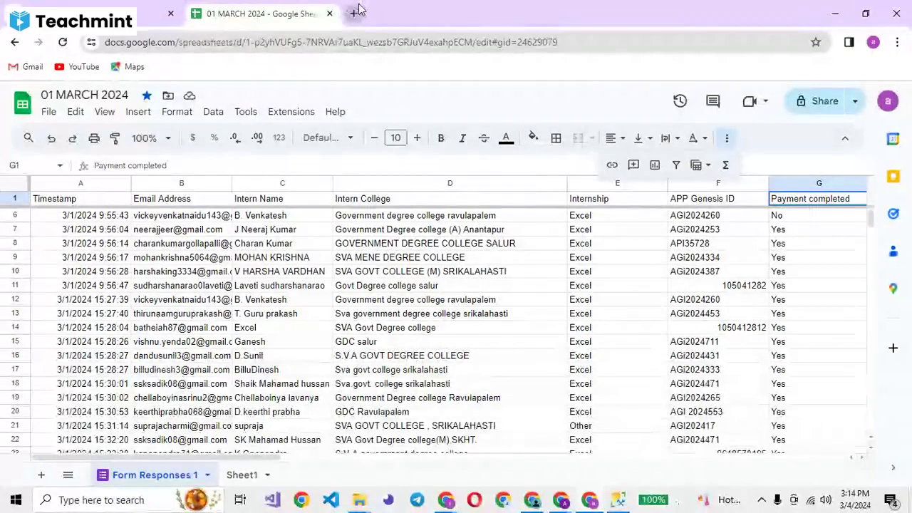
Step: Open an empty New Tab, then return to the 01 MARCH 2024 spreadsheet tab
left_click(353, 13)
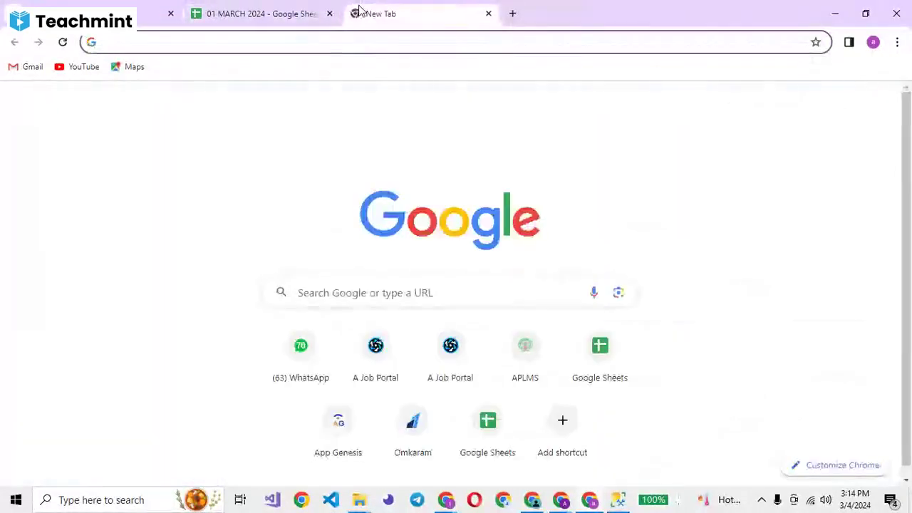
left_click(269, 9)
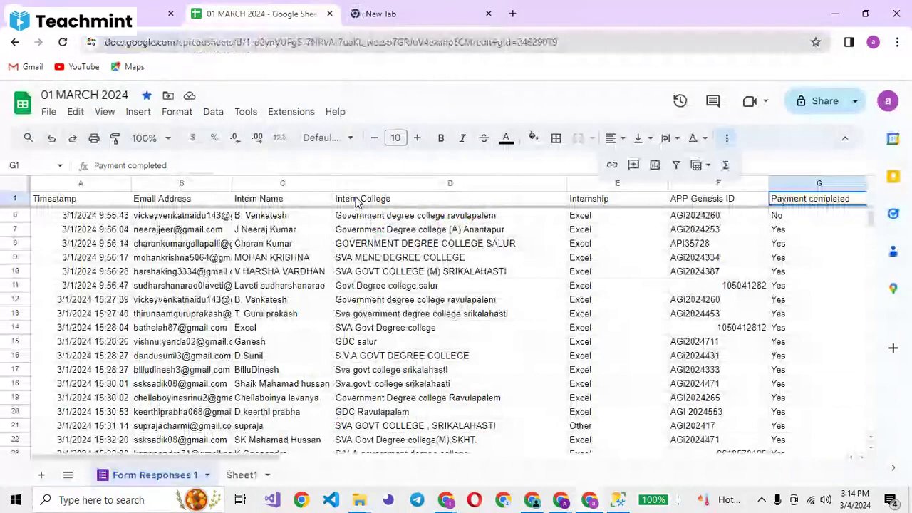
Step: Check the Teachmint window, return to Sheets, and collapse the extra toolbar options
key("alt+Tab")
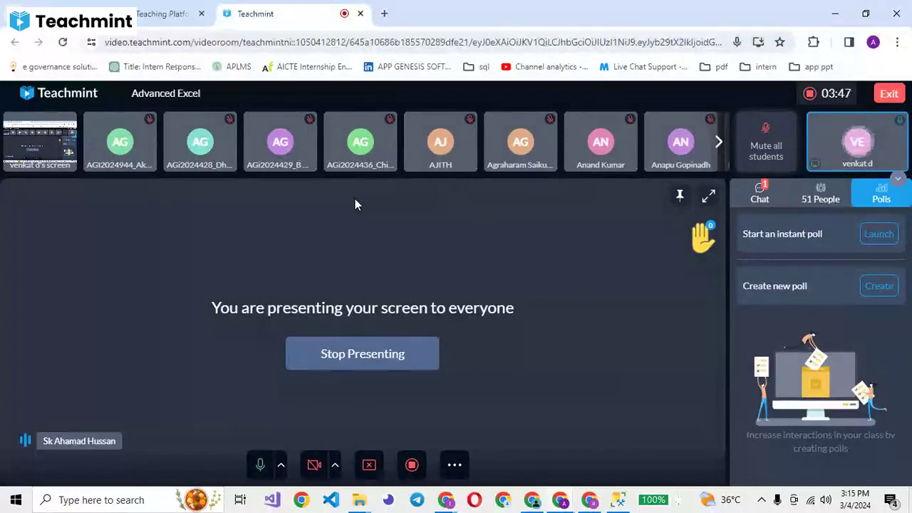
key("alt+Tab")
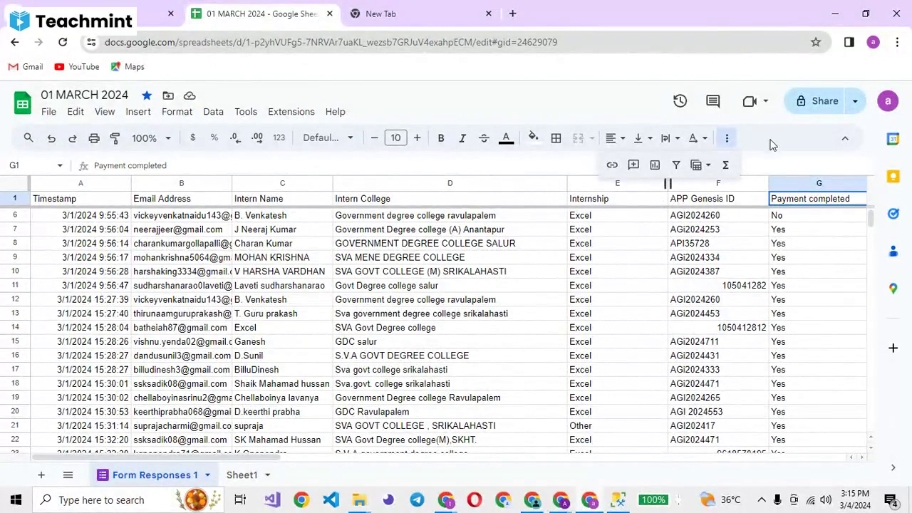
left_click(728, 145)
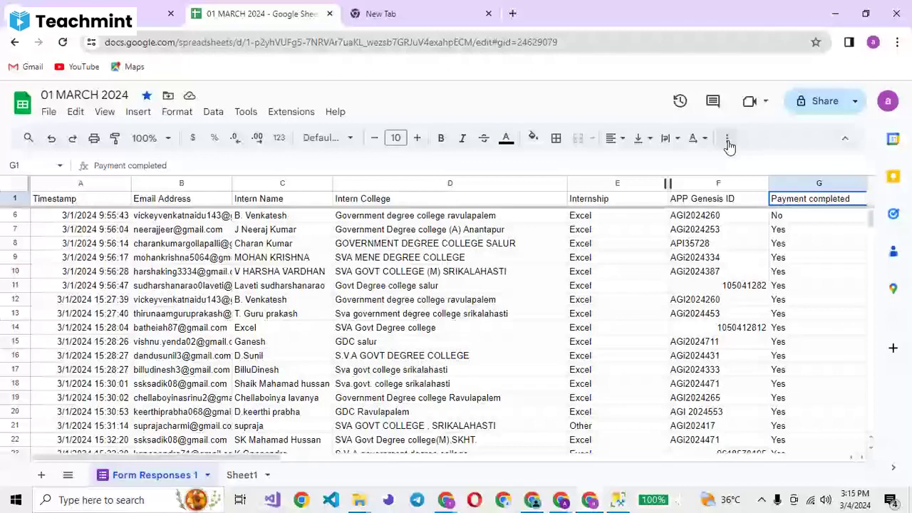
Step: Go back to cell C2 at the top, unmute the microphone, and switch to Teachmint
scroll(269, 218, "up", 1)
left_click(269, 217)
scroll(269, 217, "up", 3)
left_click(269, 217)
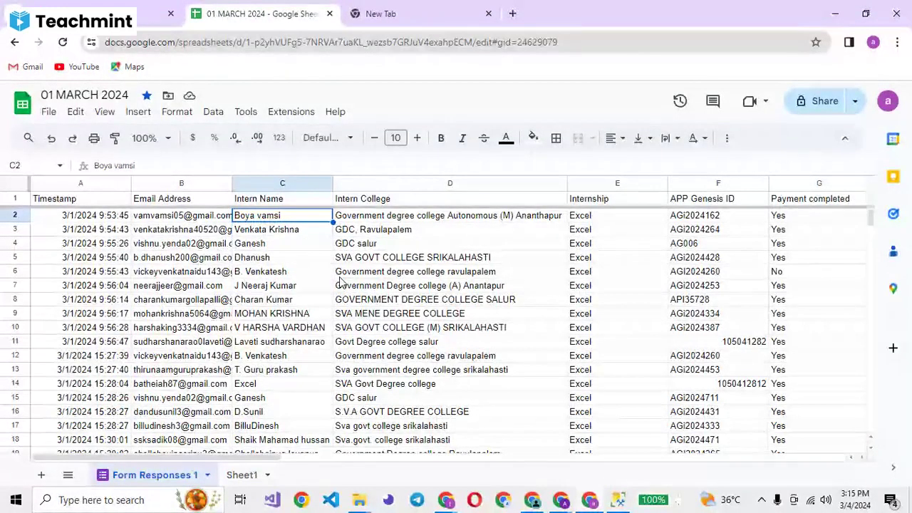
key("XF86AudioMicMute")
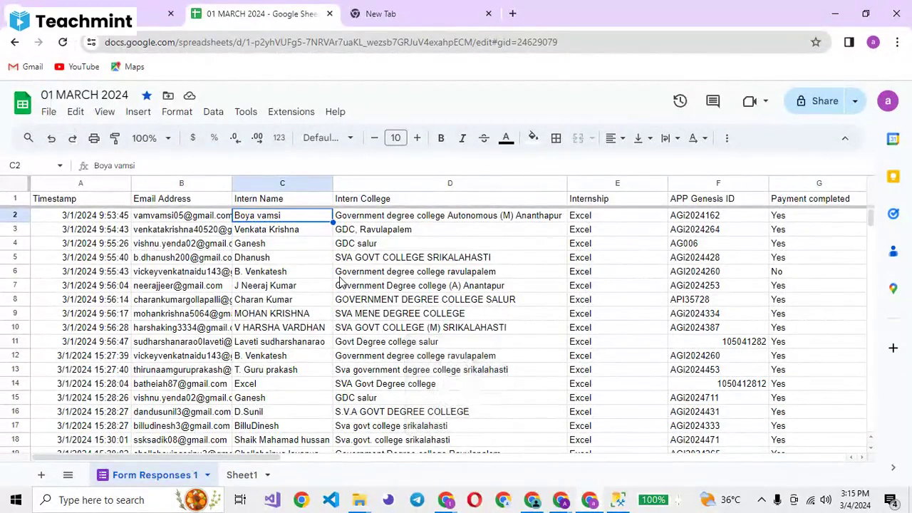
key("alt+Tab")
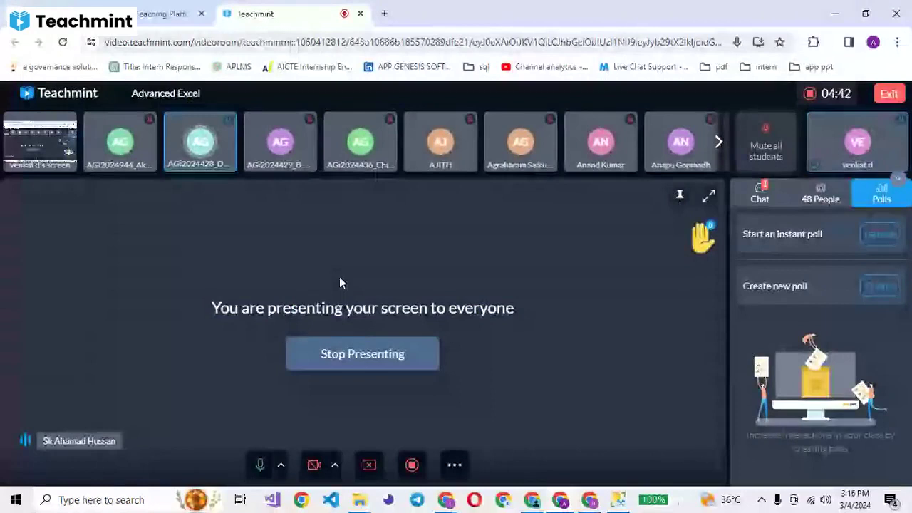
Step: Switch from the Teachmint room back to the unfiltered Form Responses 1 sheet
key("alt+Tab")
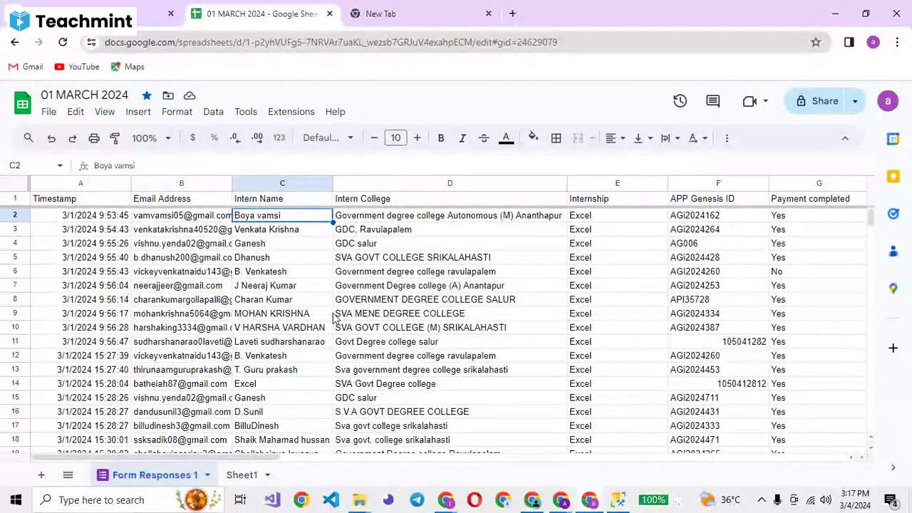
Step: Launch autoCrat, delete the old testing01032024 job, and start a new merge job
left_click(288, 113)
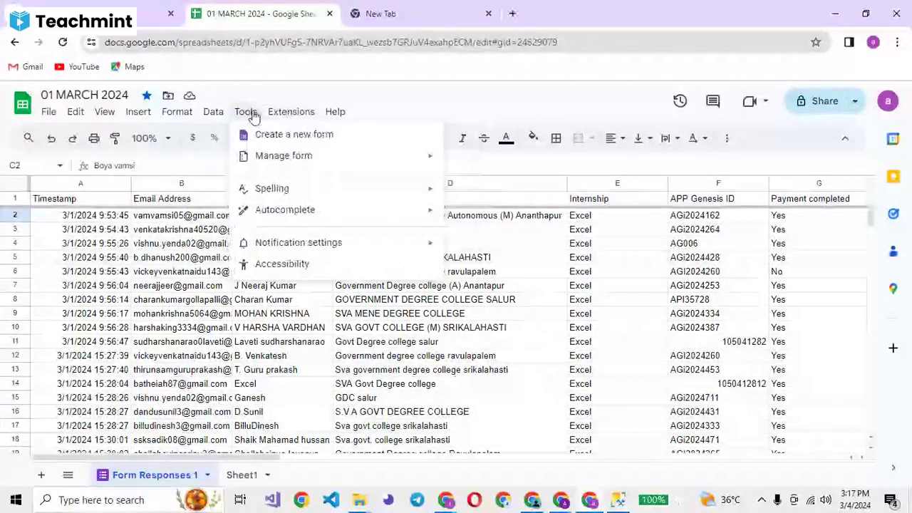
mouse_move(306, 243)
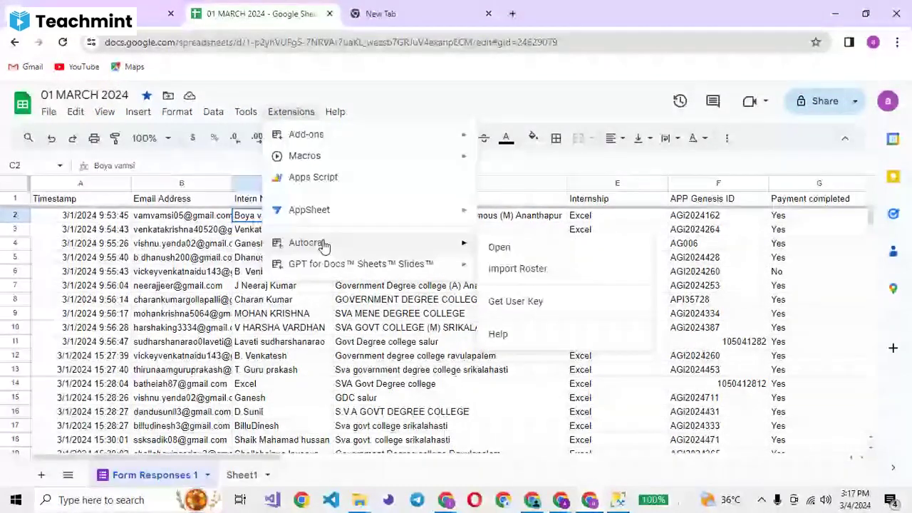
left_click(498, 248)
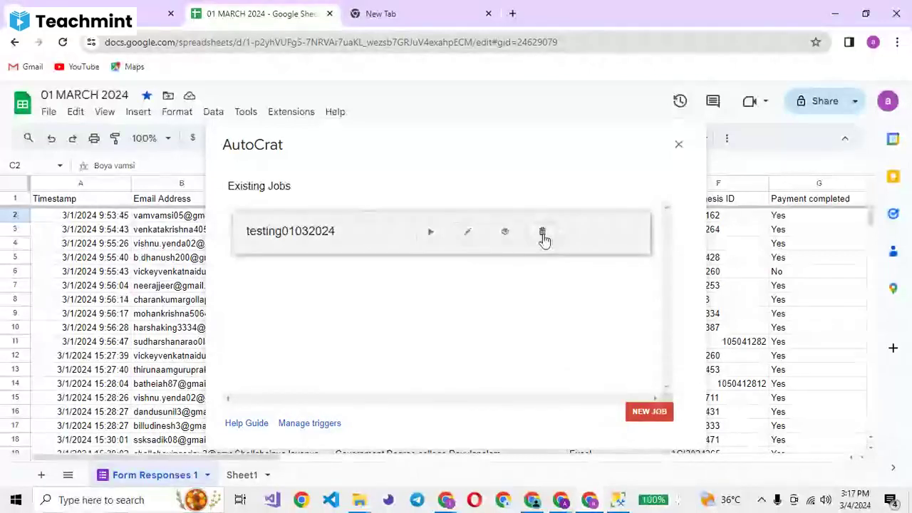
left_click(542, 235)
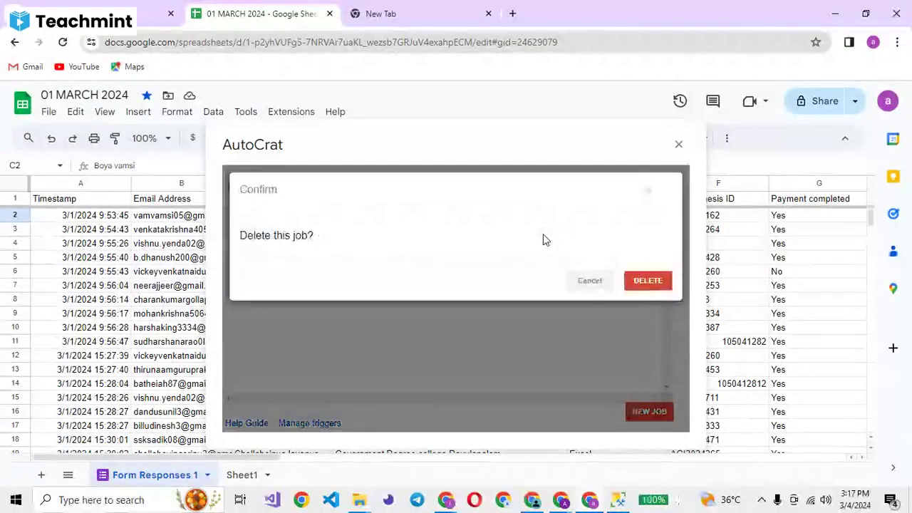
left_click(639, 284)
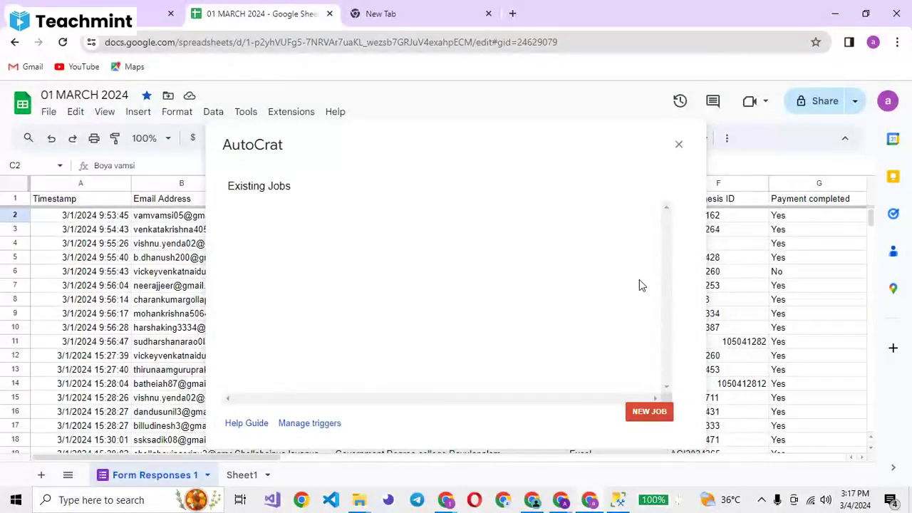
left_click(639, 411)
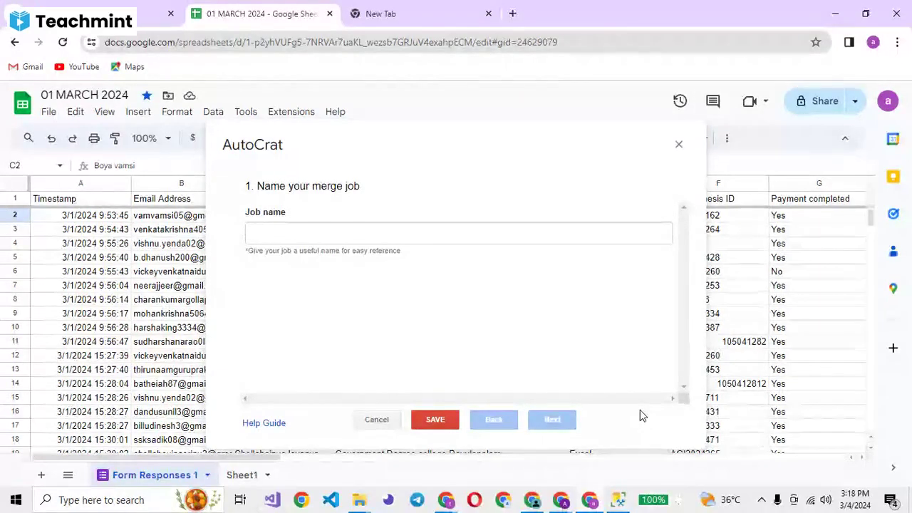
Step: Name the job 04032024, choose 'Copy2 of python reports 08102023' as template, and open it
left_click(319, 235)
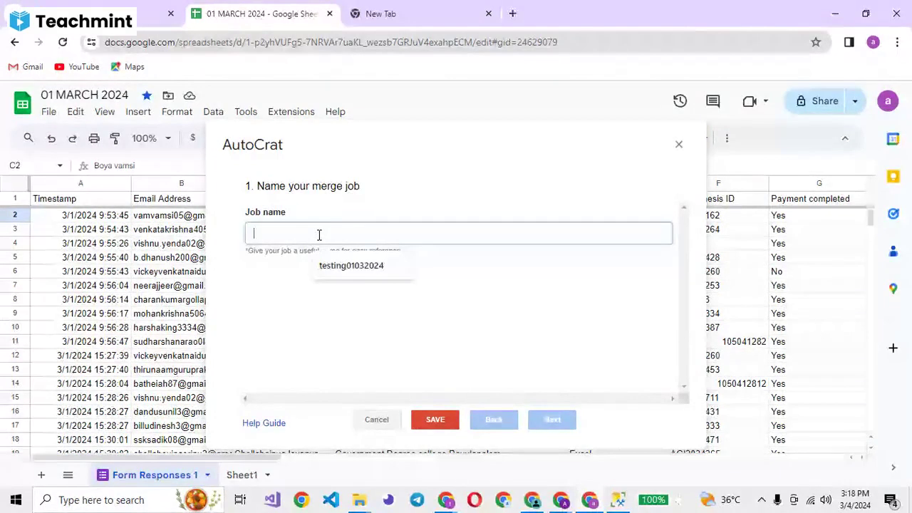
type("04032024")
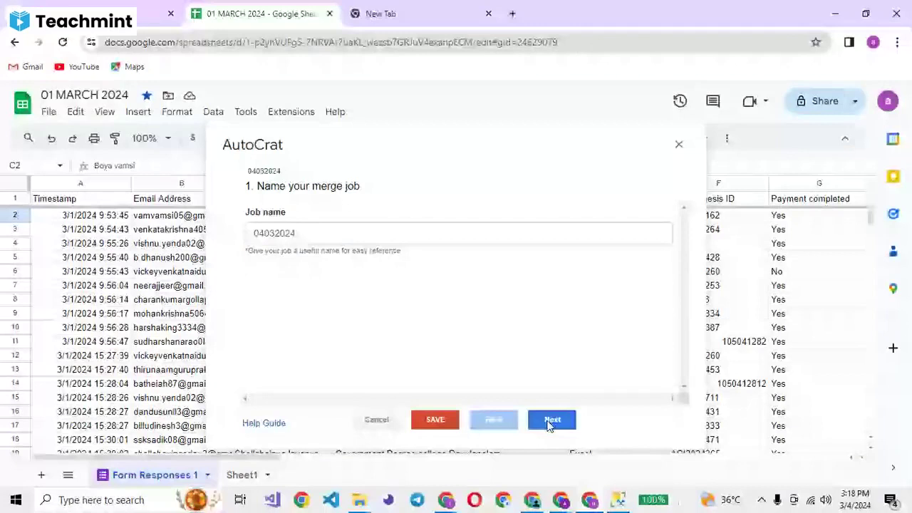
left_click(549, 422)
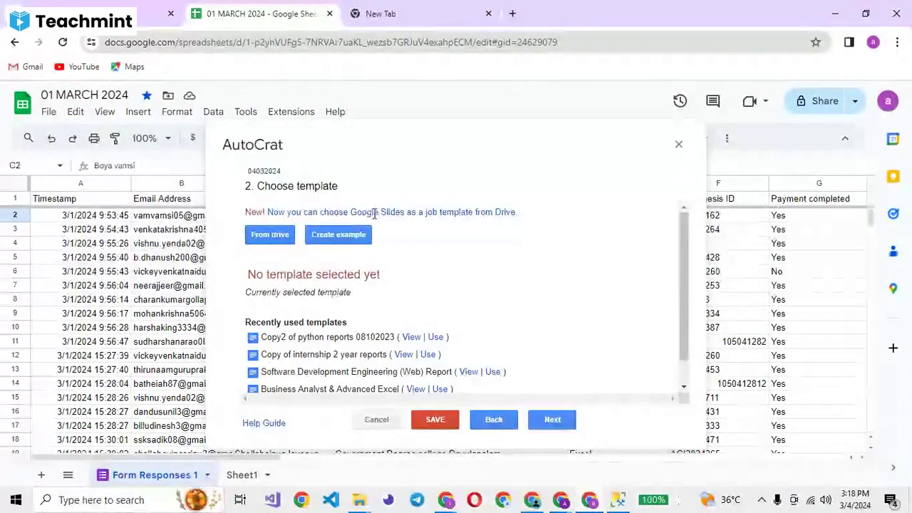
left_click(434, 338)
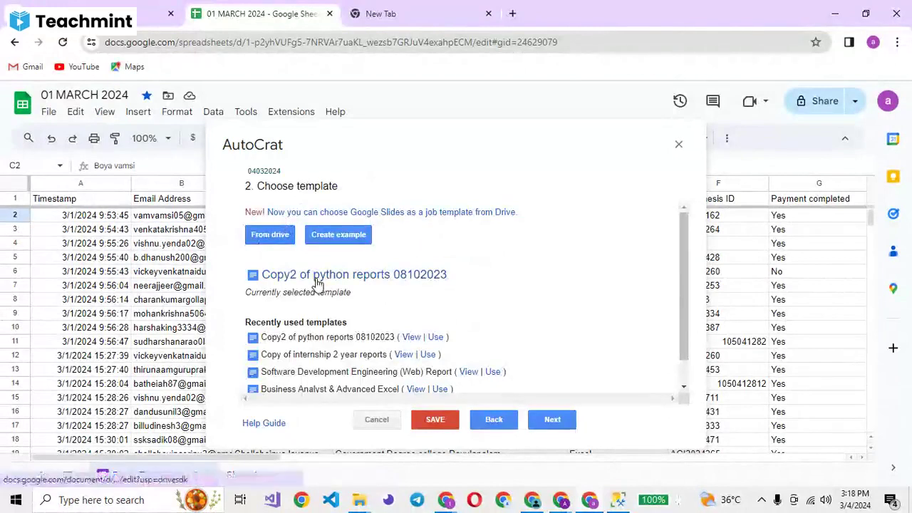
left_click(317, 282)
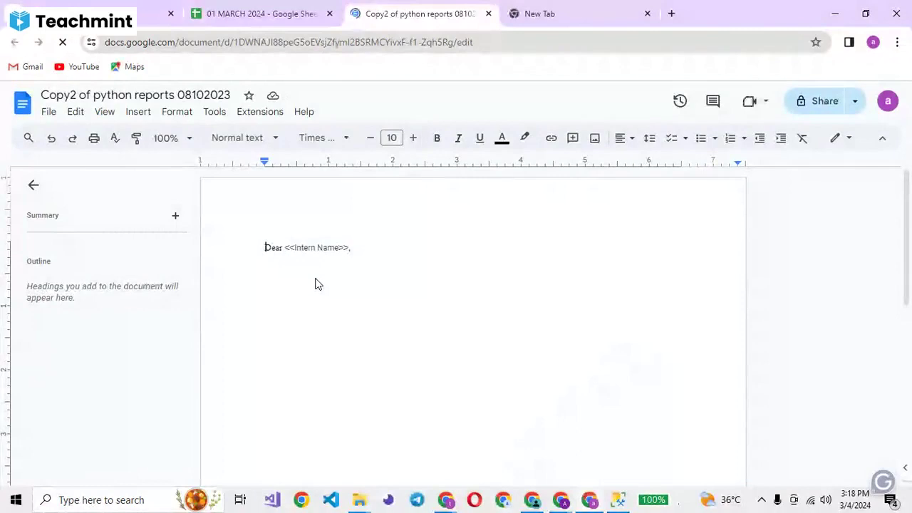
Step: Insert logo.png from Downloads into the template's header, then return to the letter body
double_click(352, 202)
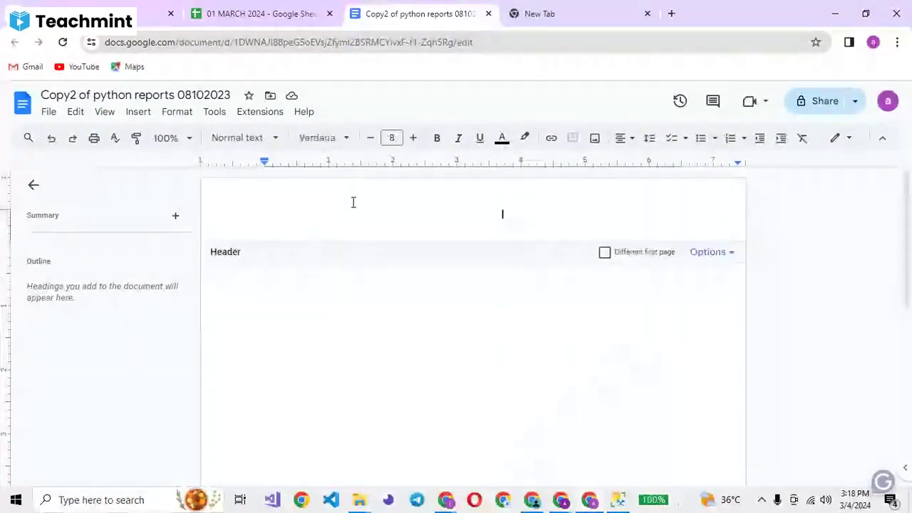
left_click(141, 114)
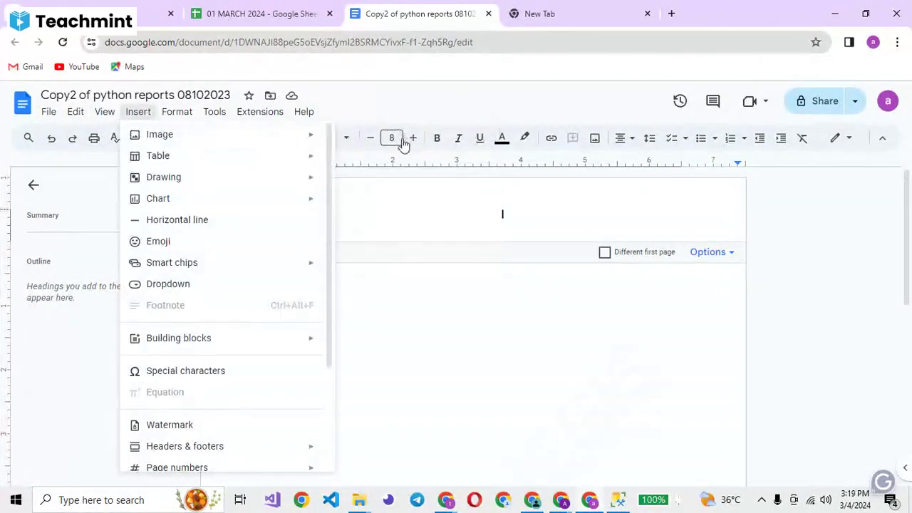
mouse_move(160, 135)
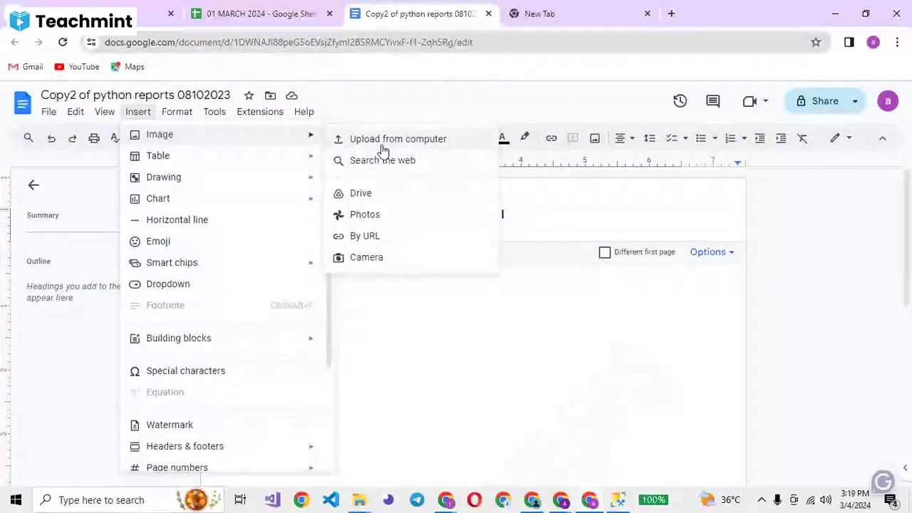
left_click(383, 141)
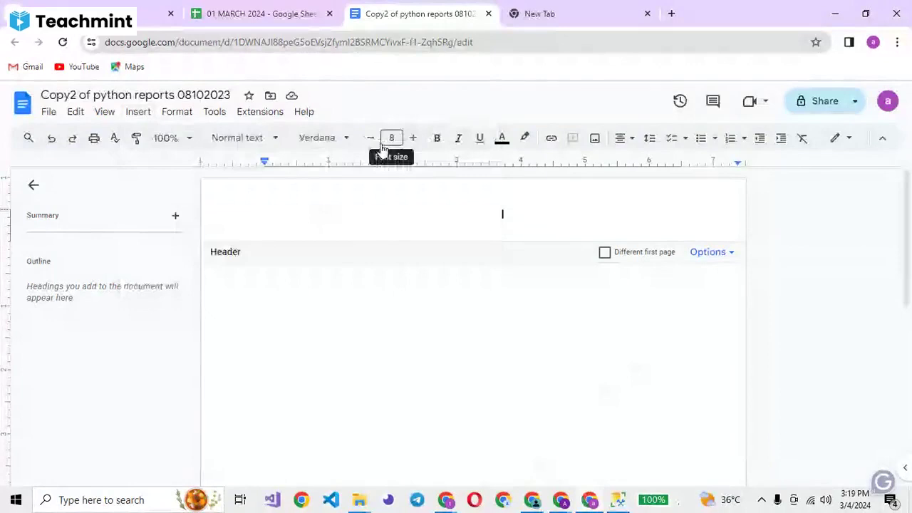
left_click(59, 165)
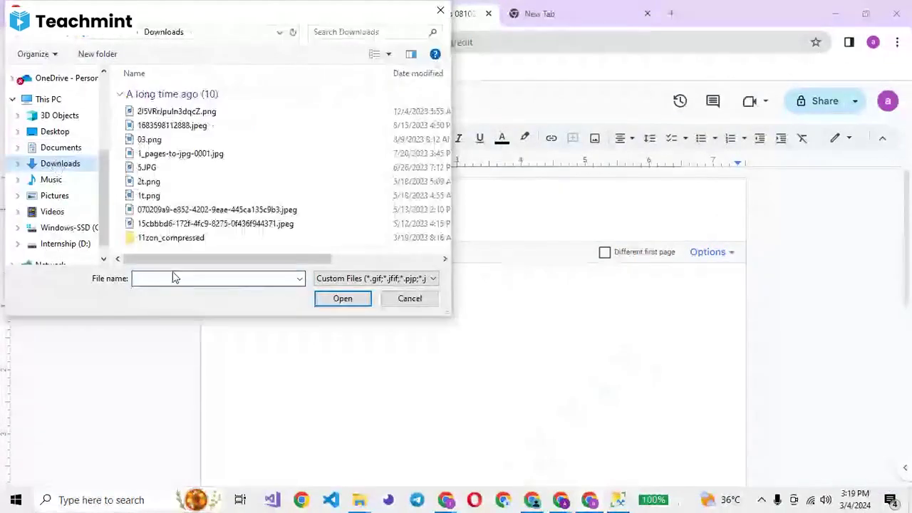
left_click(175, 278)
type("logo")
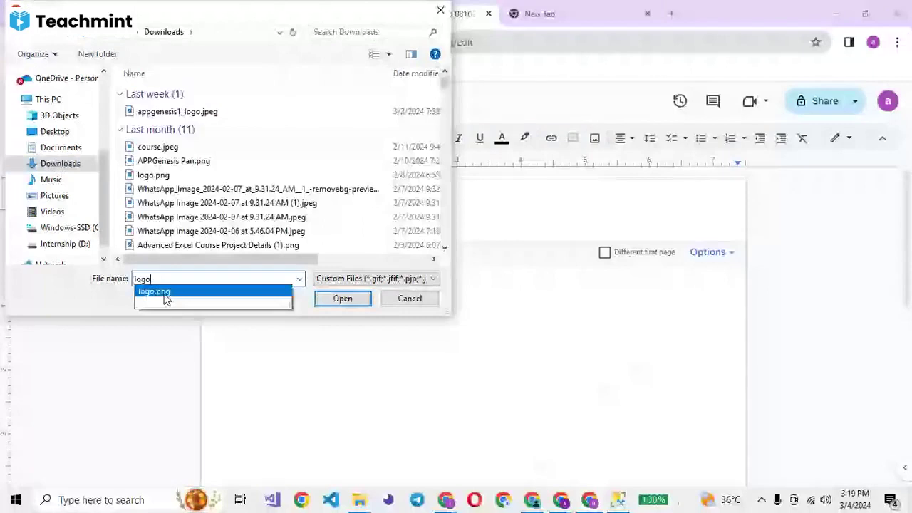
left_click(166, 292)
left_click(338, 302)
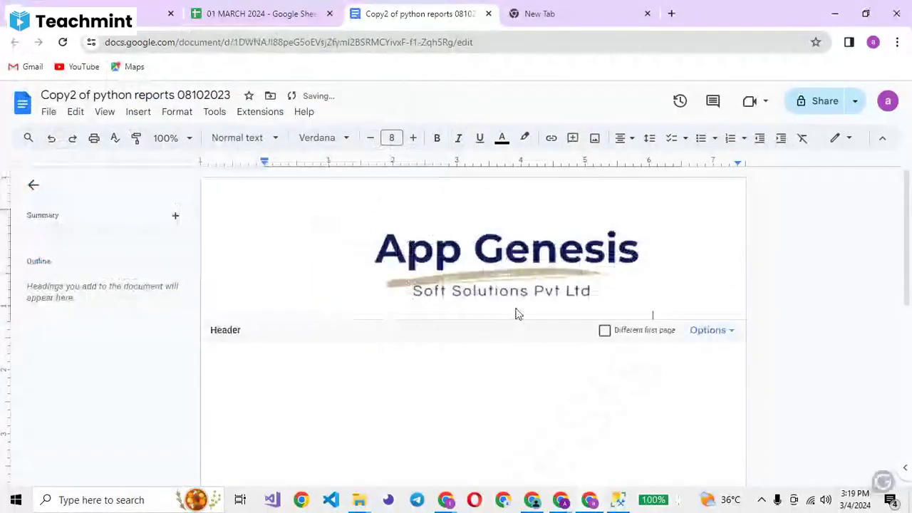
left_click(489, 357)
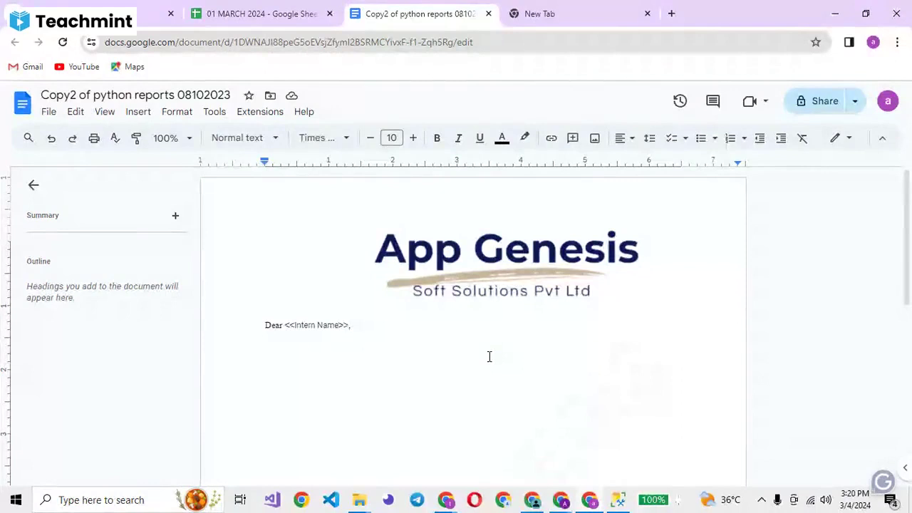
Step: Remove the placeholder, make 'Dear' bold, and follow it with '<<>>,'
key("BackSpace")
key("BackSpace")
key("BackSpace")
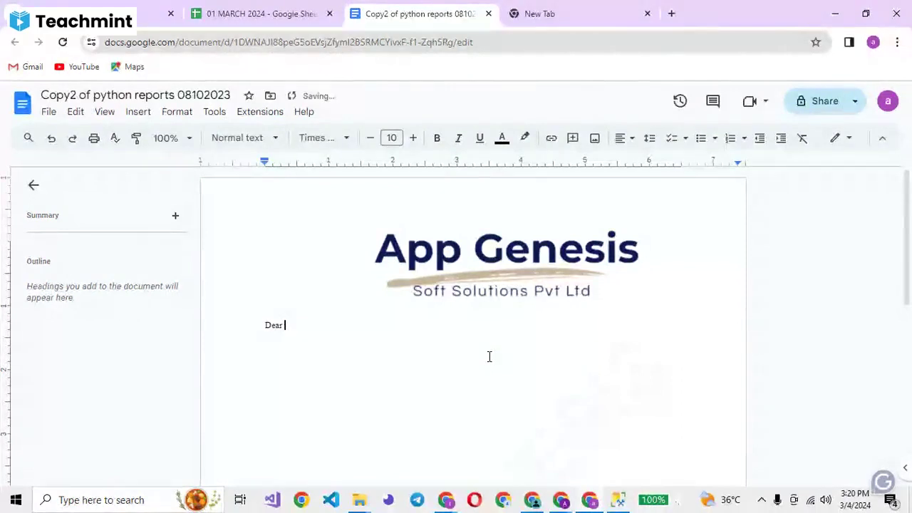
left_click_drag(335, 329, 244, 317)
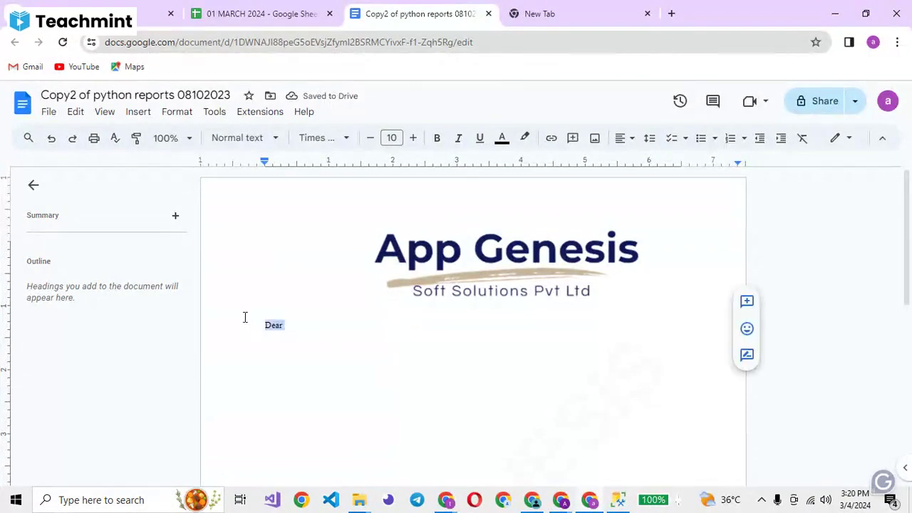
left_click(437, 138)
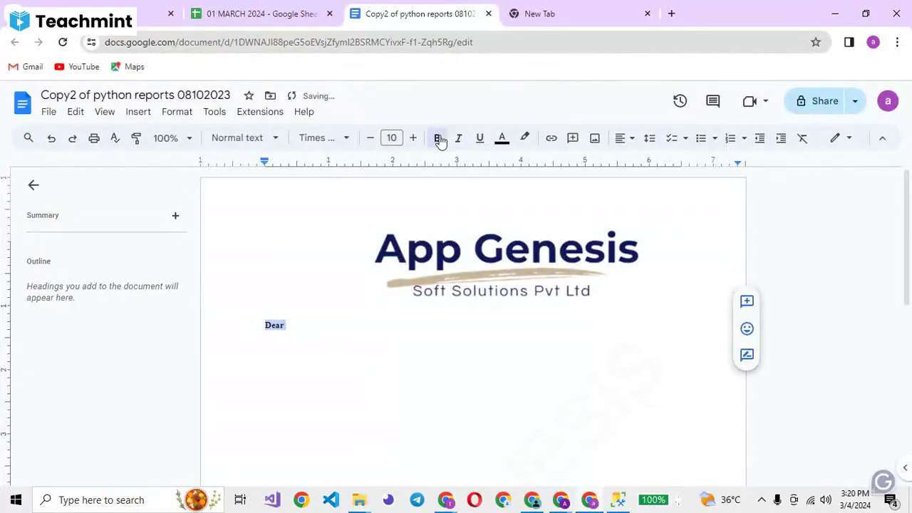
left_click(294, 326)
type("<<>>,")
key("Return")
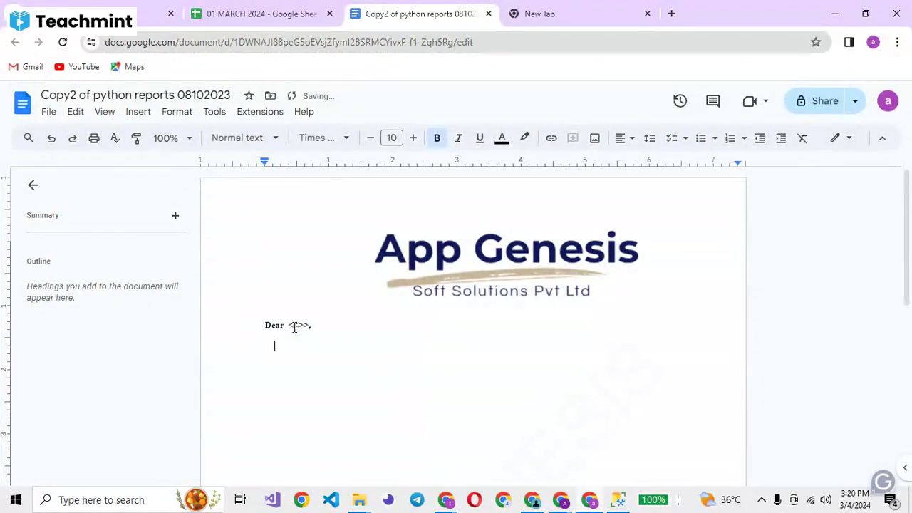
Step: Add the indented line 'congratulations we received your Payment.'
key("Tab")
type("con")
type("gra")
type("tulatio")
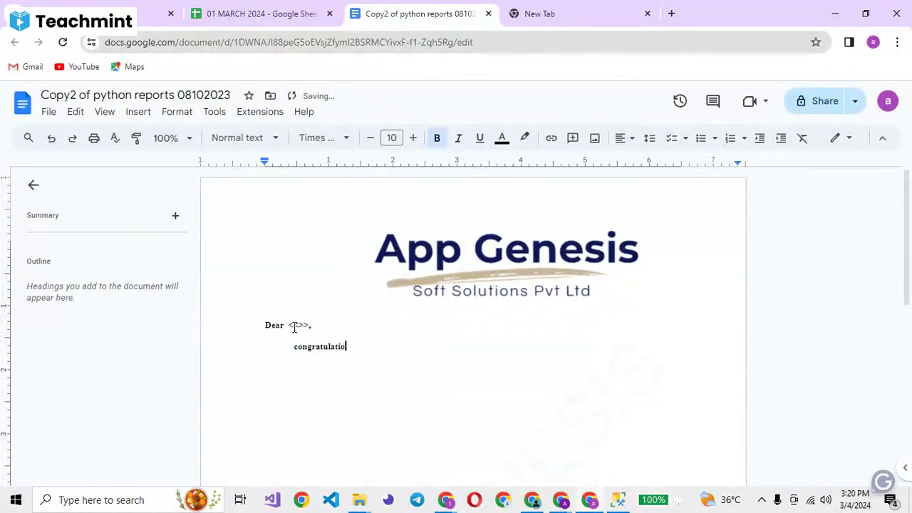
type("ns ")
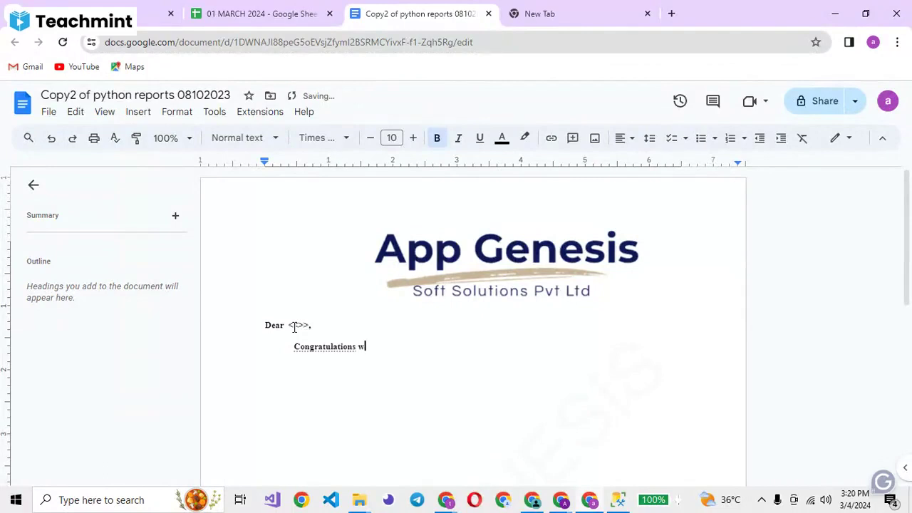
type("we rec")
type("eo")
key("BackSpace")
type("iv")
type("ed ")
type("yout")
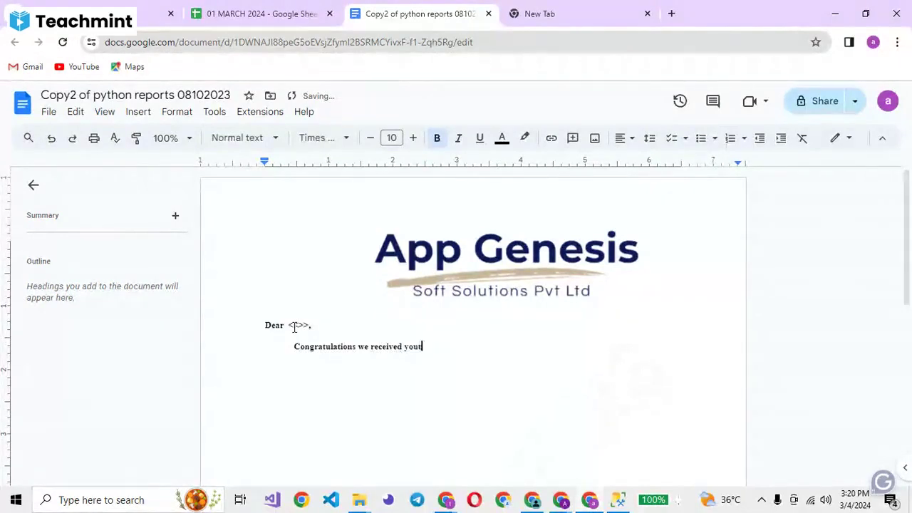
key("BackSpace")
type("r Pat")
key("BackSpace")
type("umenyt")
key("BackSpace")
key("BackSpace")
type("t")
key("BackSpace")
key("BackSpace")
key("BackSpace")
key("BackSpace")
key("BackSpace")
type("yment")
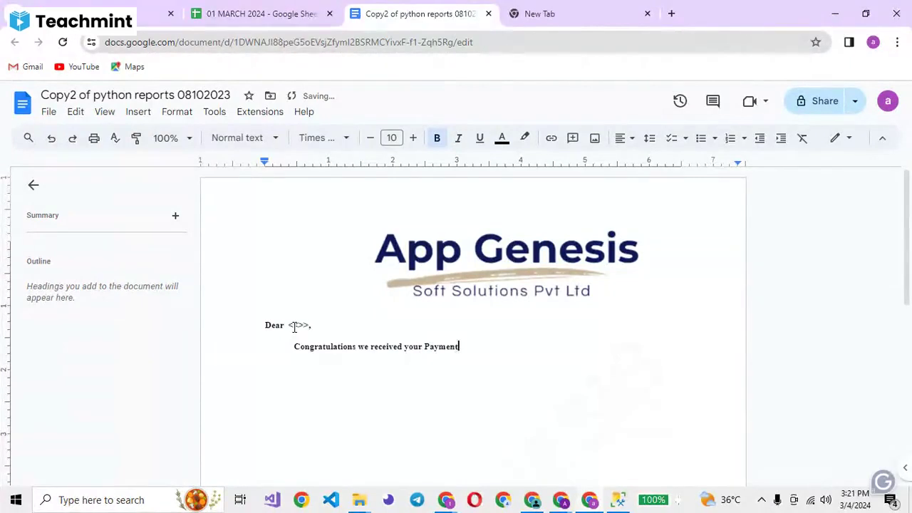
type(".")
Step: Add 'THank you !!', the 'Regards,' closing, and the signer's name and phone number
key("Return")
key("Return")
type("THan")
type("k you ")
type("!!")
key("Return")
type("Regard")
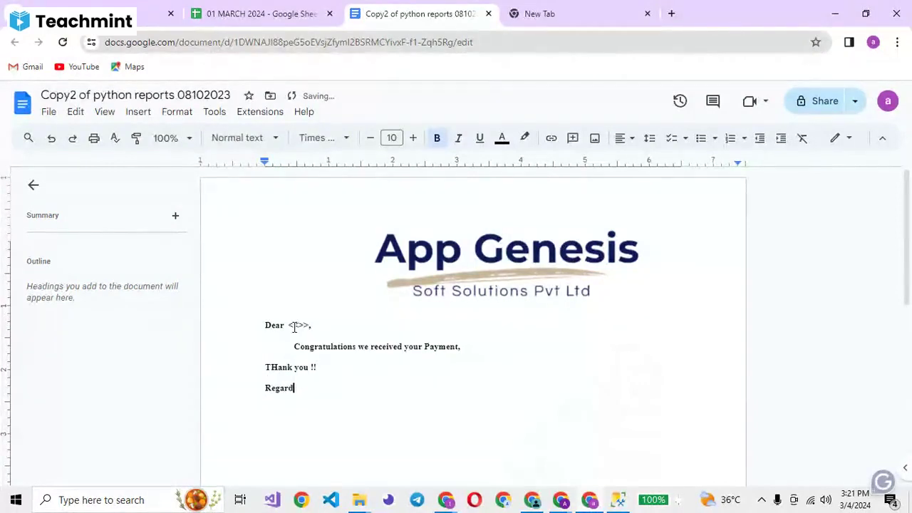
type("s")
type(",")
key("Return")
type("vem")
key("BackSpace")
type("nakt")
key("BackSpace")
key("BackSpace")
key("BackSpace")
type("kat,")
key("Return")
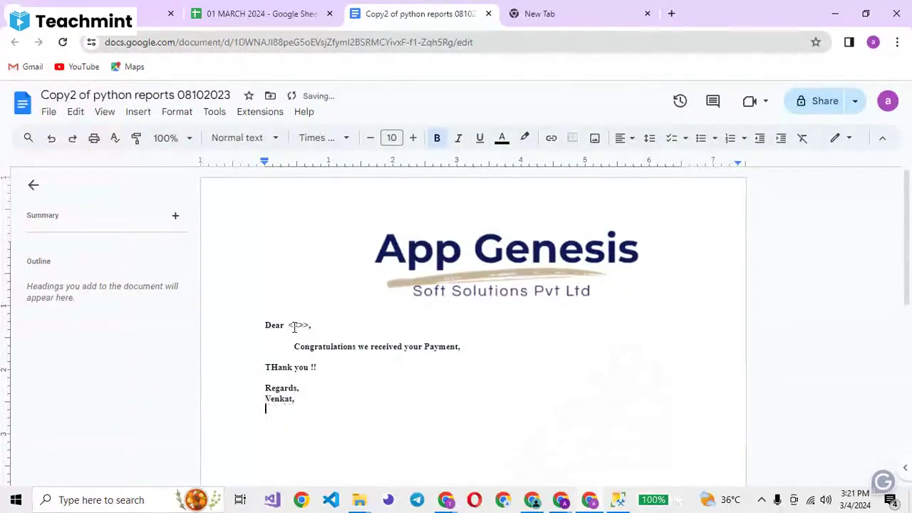
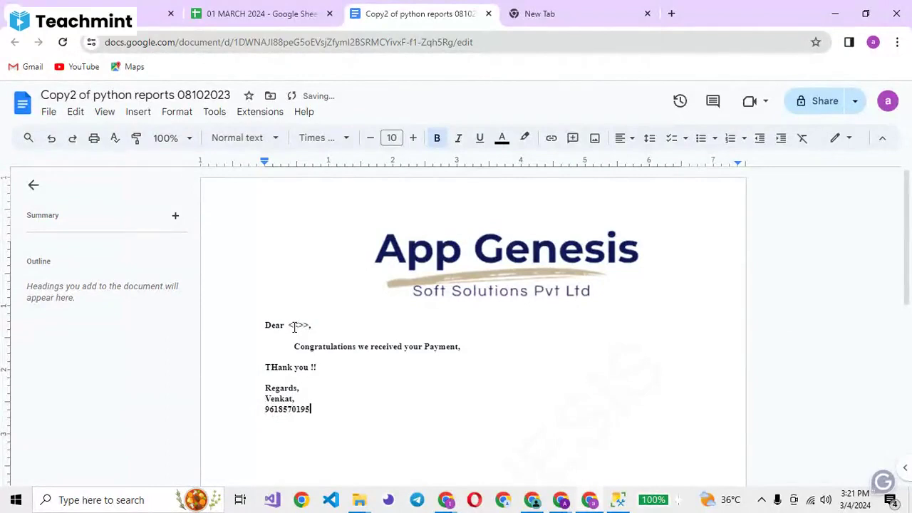
type(".")
Step: Close the AutoCrat dialog, check the sheet, and return to the template's Dear greeting
left_click(252, 9)
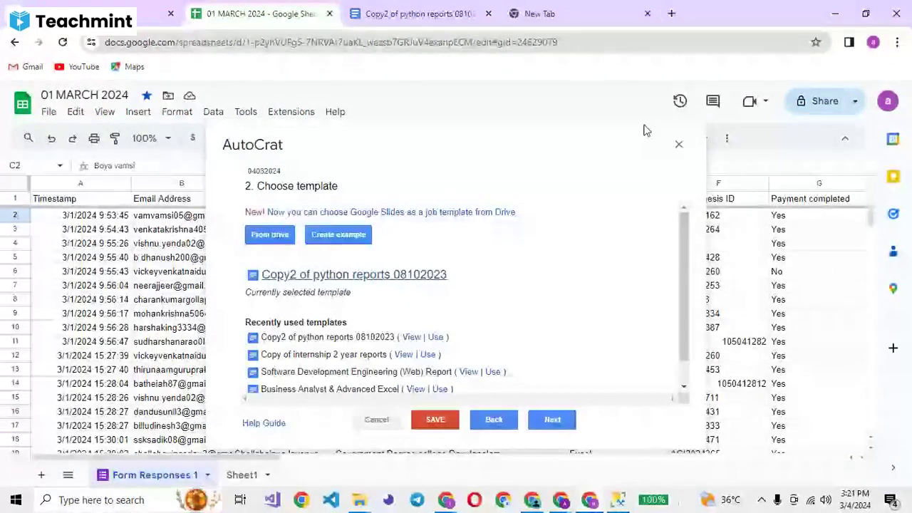
left_click(678, 144)
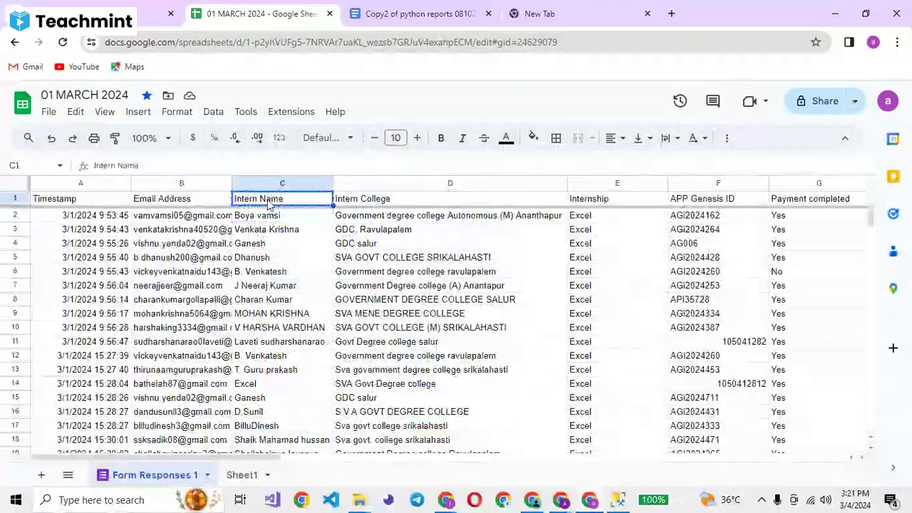
key("ctrl+Tab")
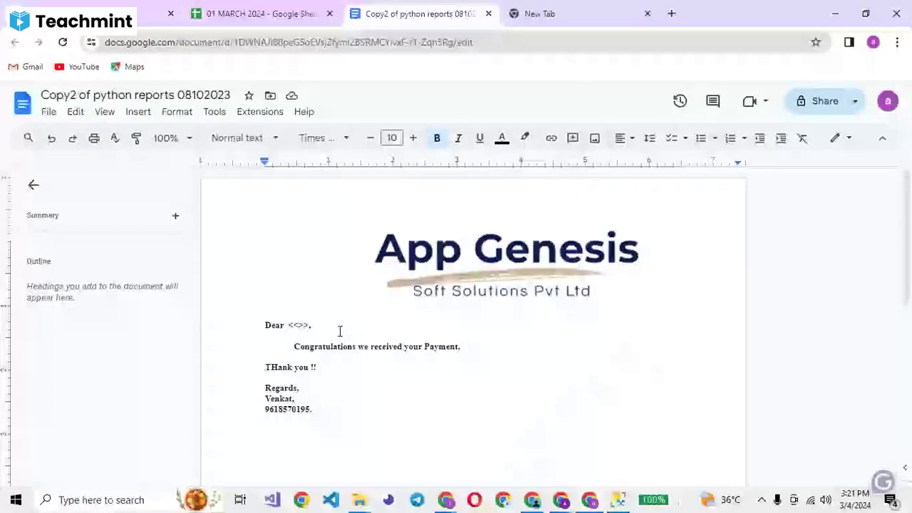
key("ctrl+shift+Tab")
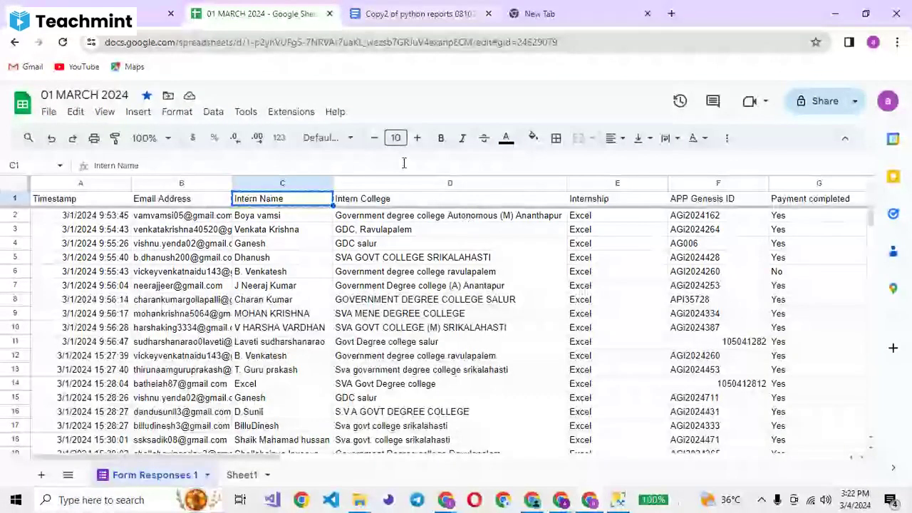
key("ctrl+Tab")
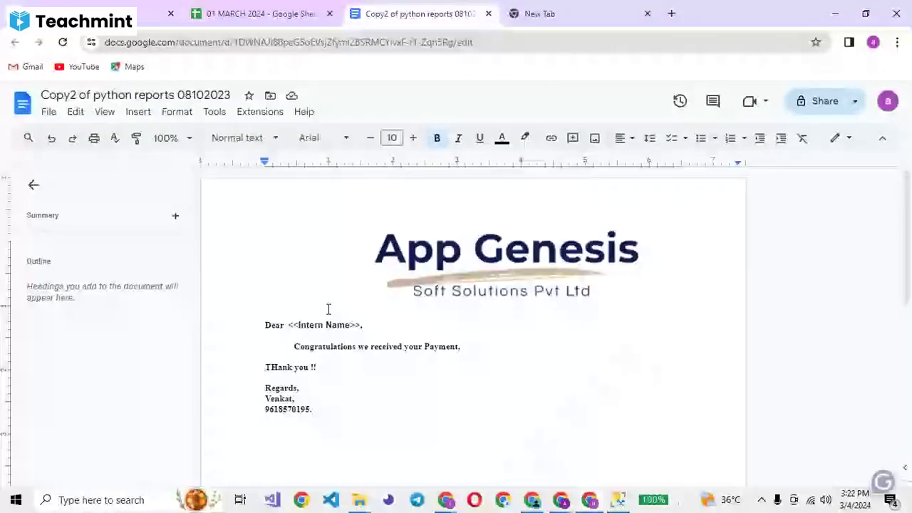
left_click(498, 317)
Step: Insert a 'TO' heading above the greeting with three empty '<<>>' address lines
left_click(262, 325)
key("Return")
key("Up")
type("TO")
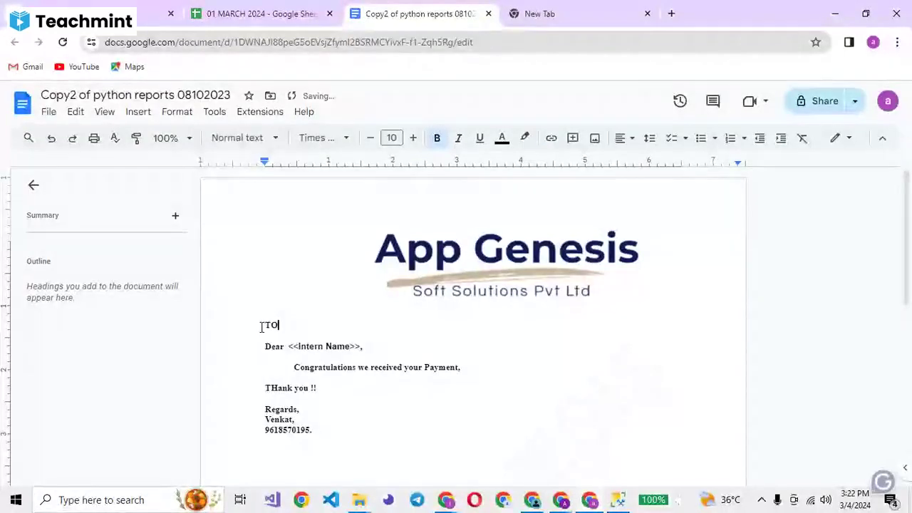
key("Return")
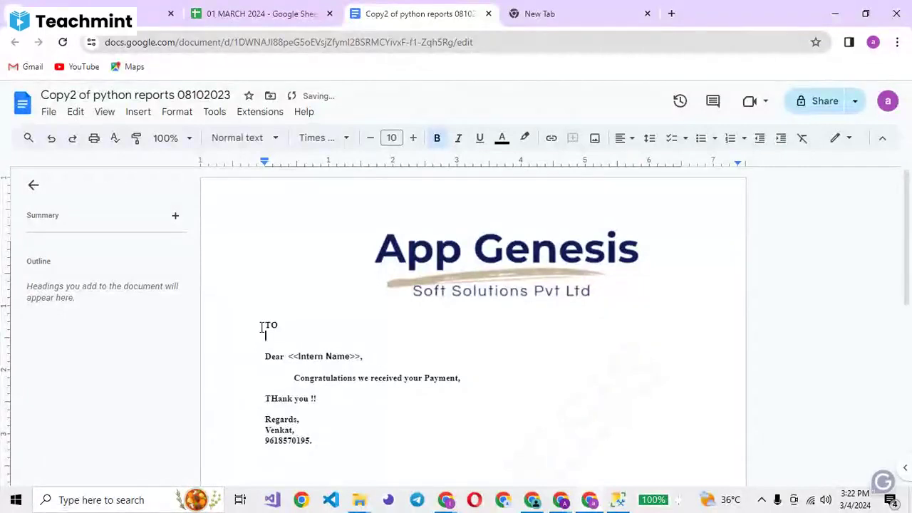
type("<<")
type(">>")
key("Return")
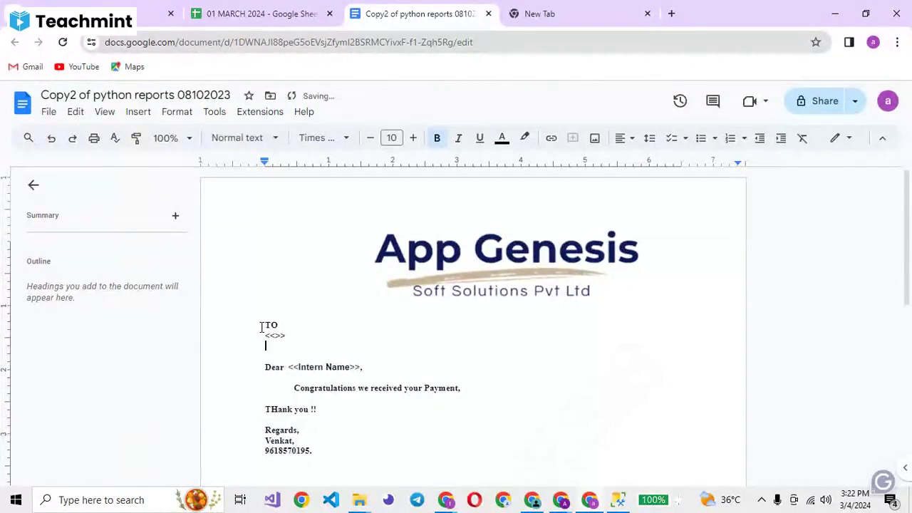
type("<<>>")
type(",")
key("Return")
type("<<>")
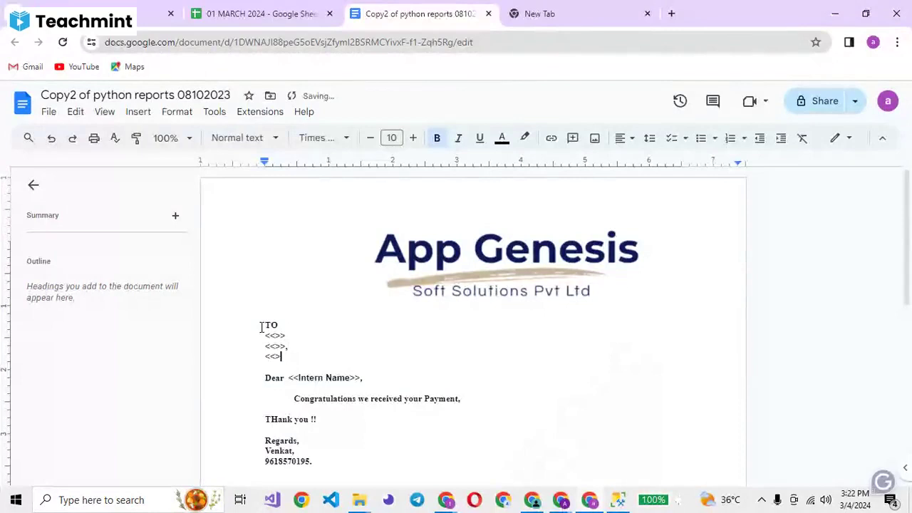
type(">,")
key("Return")
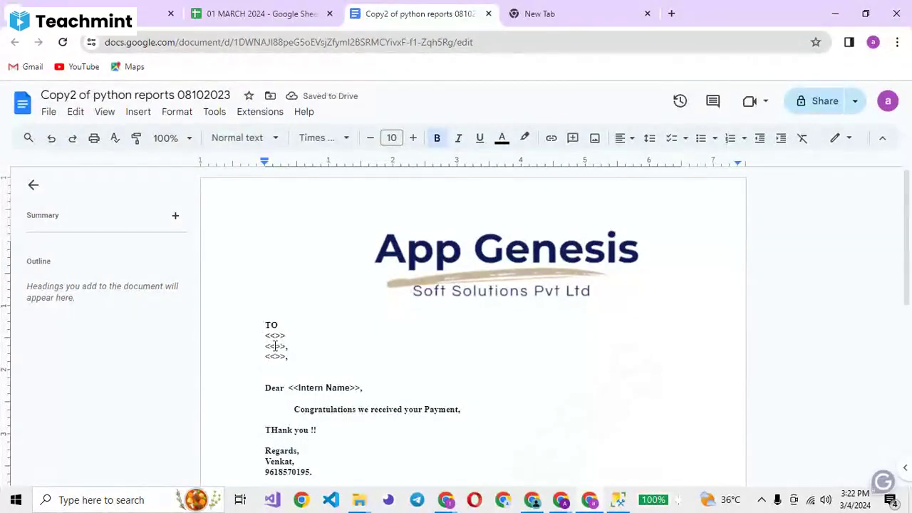
Step: Fill the address placeholders with Intern Name and Intern College, checking the Internship header
left_click(275, 346)
type("Intern College")
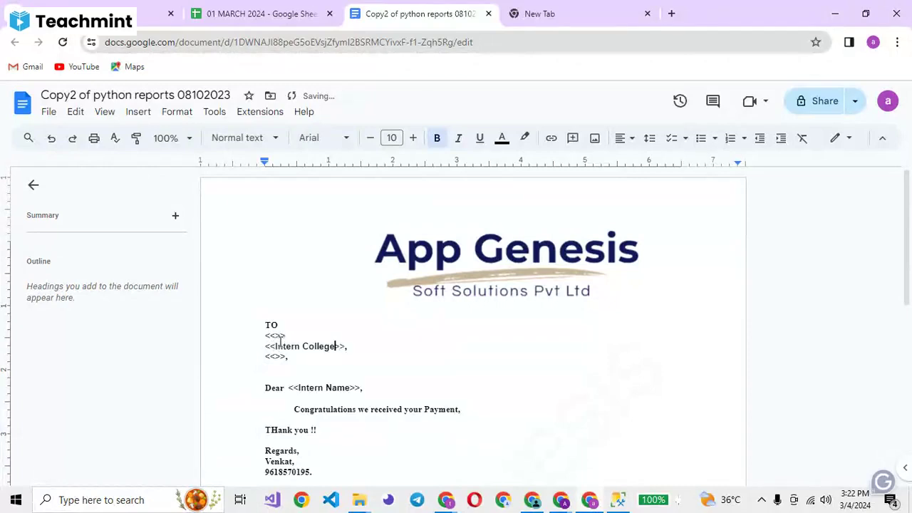
left_click_drag(298, 388, 351, 388)
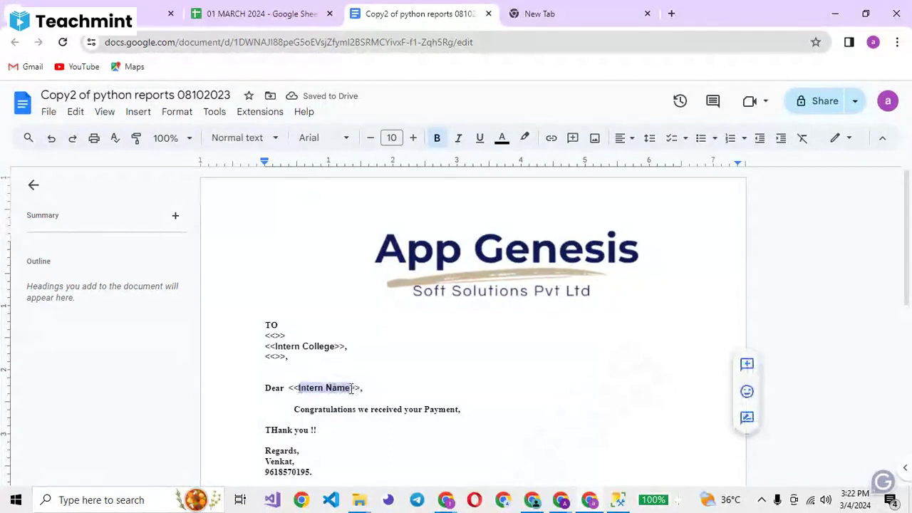
key("ctrl+c")
left_click(275, 336)
key("ctrl+v")
left_click(234, 10)
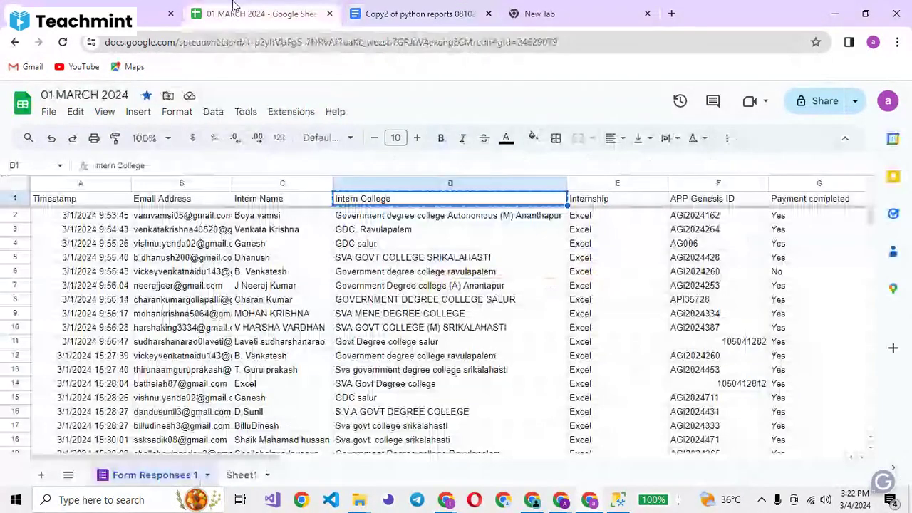
left_click(621, 198)
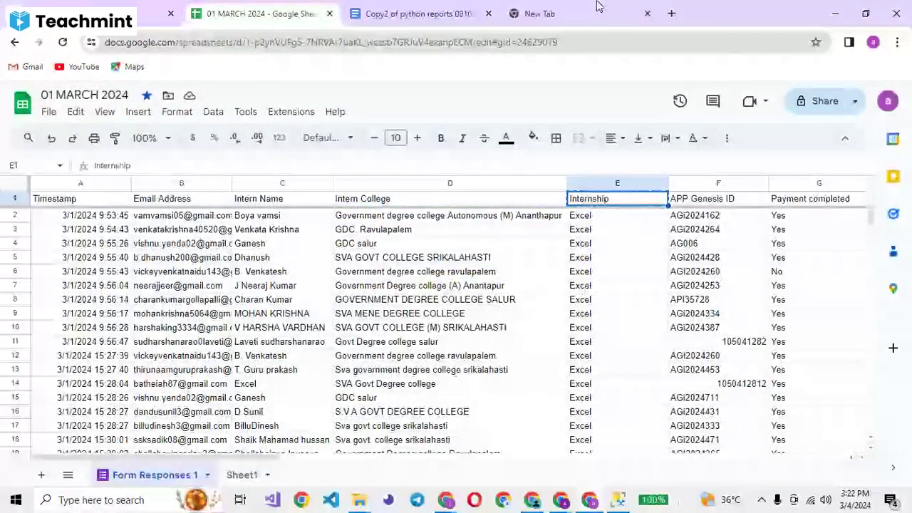
left_click(420, 12)
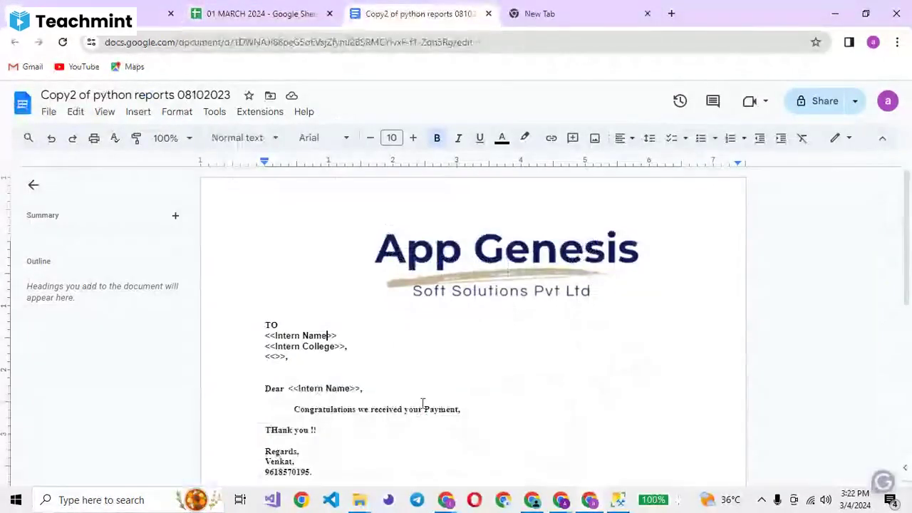
left_click(471, 408)
Step: Replace the comma after Payment with 'for ur Internship <<>>'
key("BackSpace")
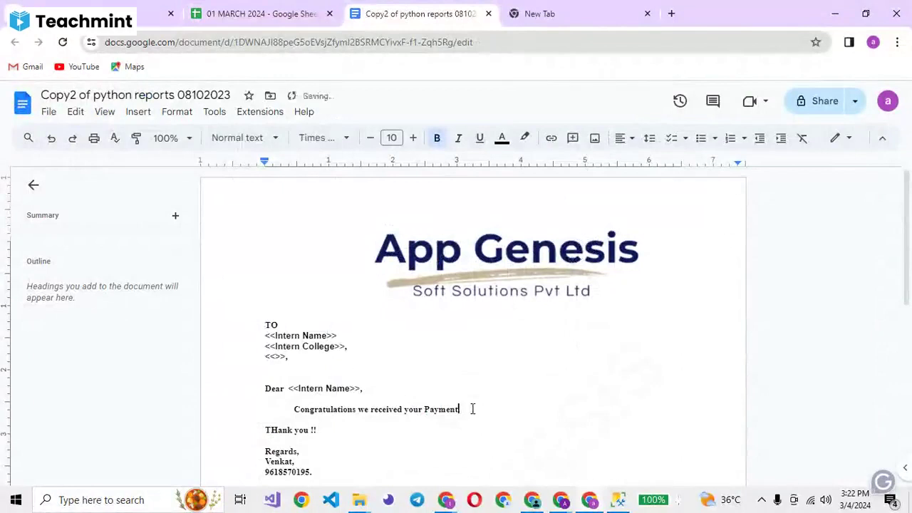
type("fro")
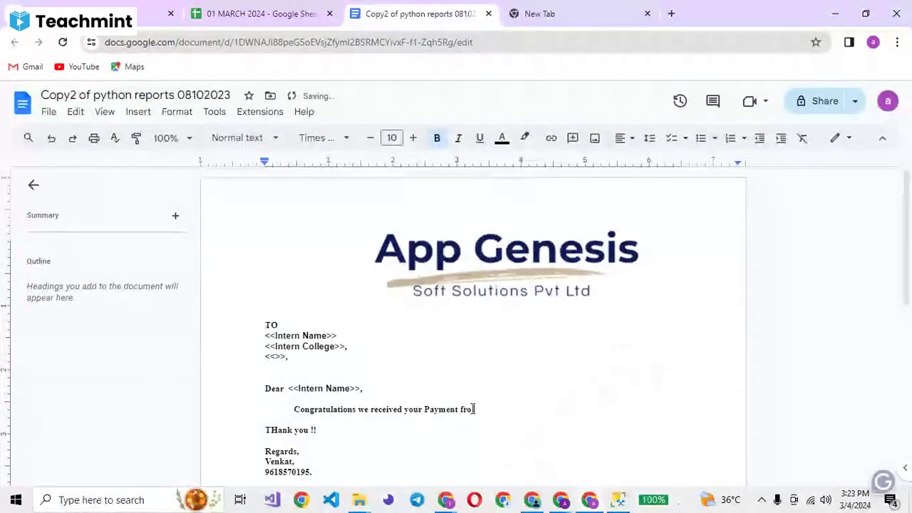
type(" Interns")
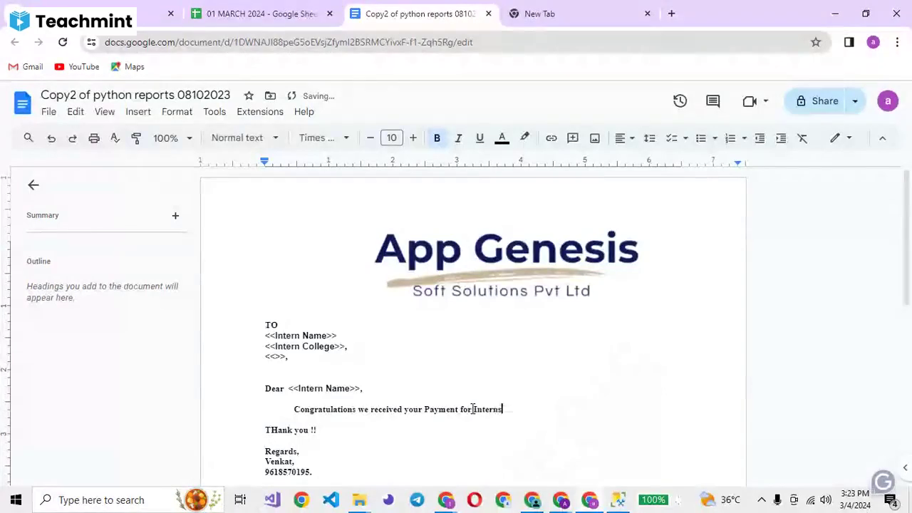
type("h")
type("ip")
left_click(472, 409)
type("ur")
left_click(537, 411)
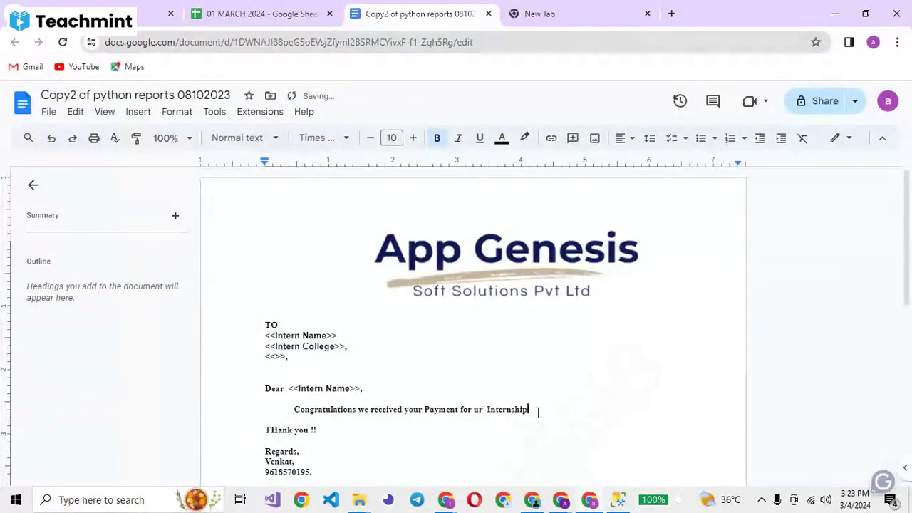
type("<<")
type(">>")
left_click(538, 410)
Step: Fill the Internship tag and append ', please find ur App Genesis id:<<APP Genesis ID>>'
key("ctrl+shift+Tab")
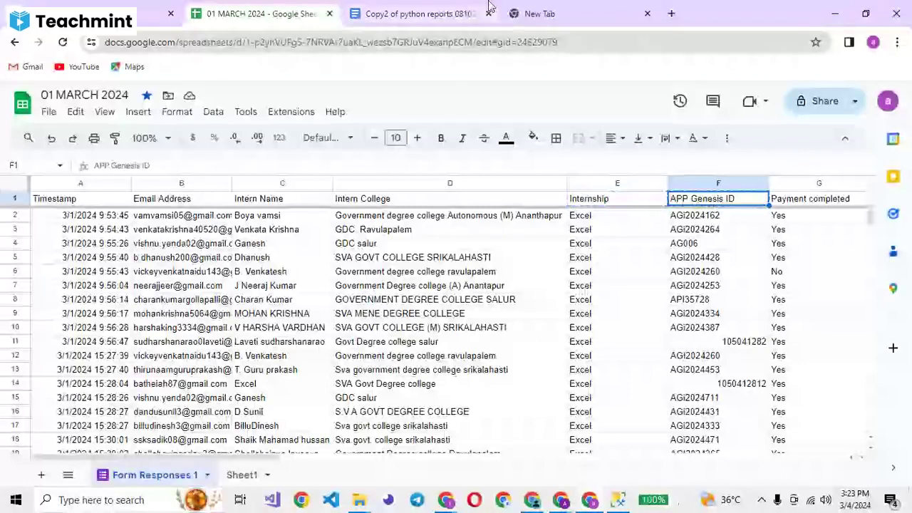
left_click(490, 6)
type(",pleas")
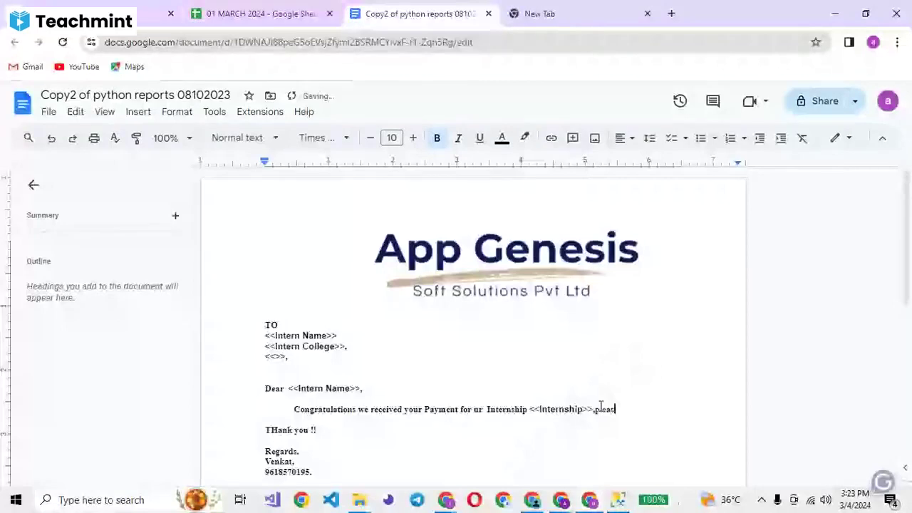
type("e find ")
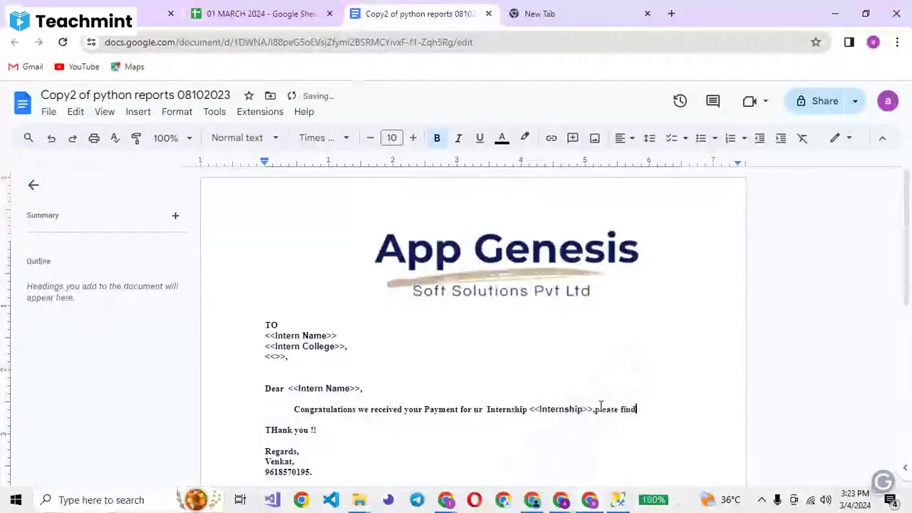
type("ur ")
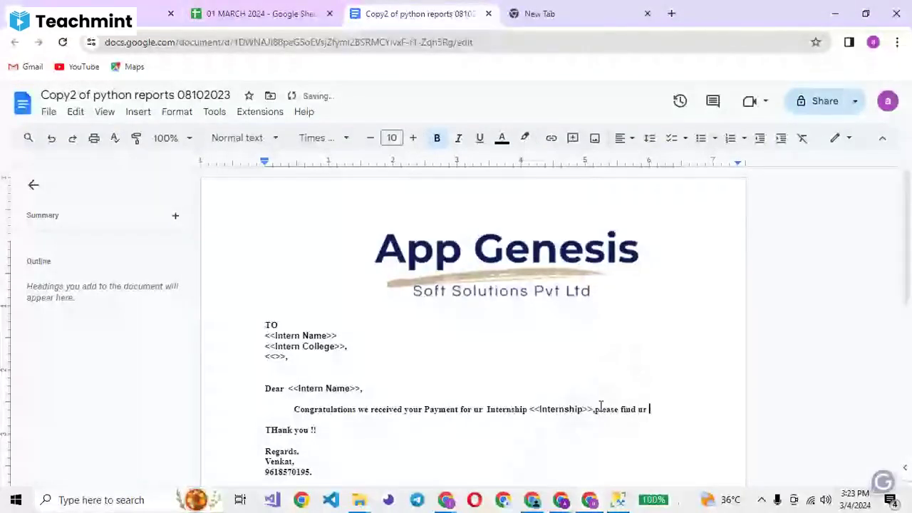
type("App Gen")
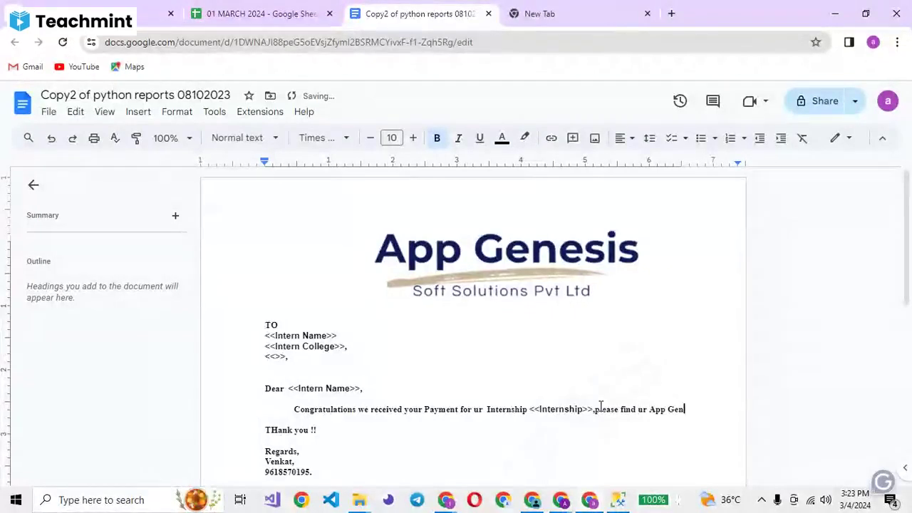
type("esis")
type(" id:")
type("<<?>")
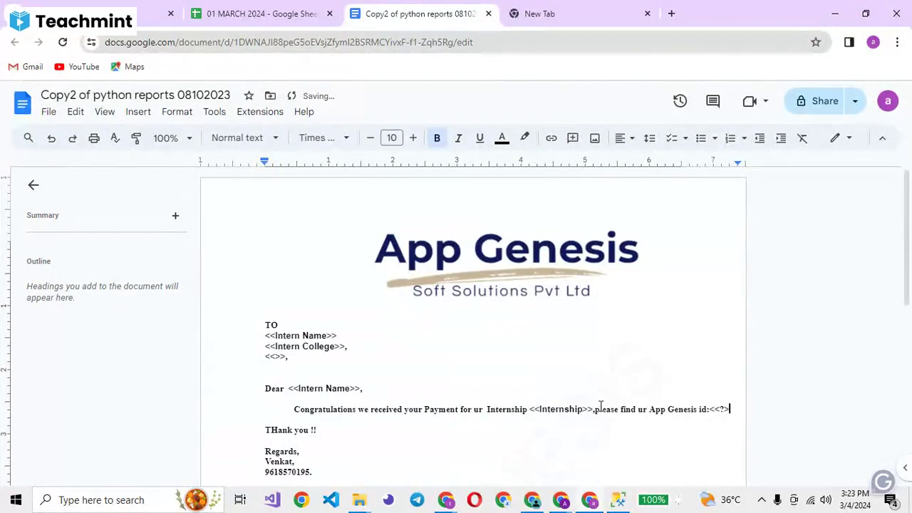
key("ctrl+v")
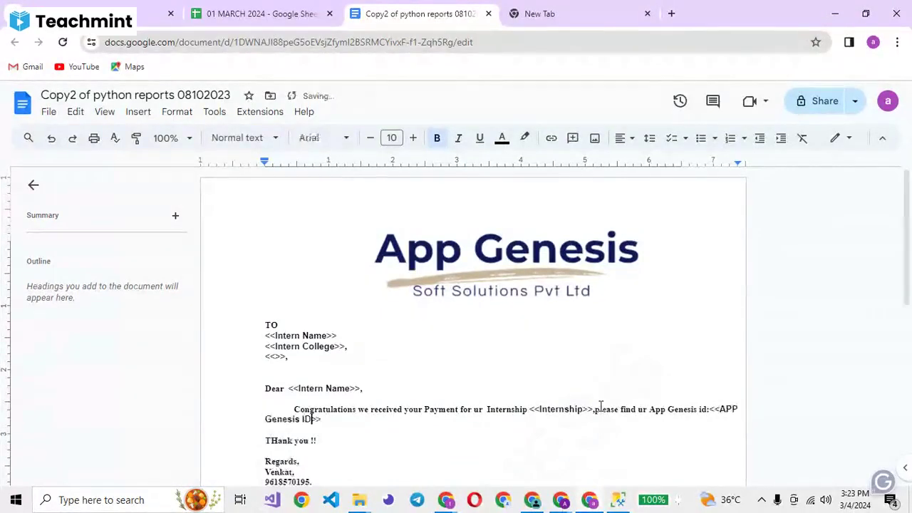
left_click(311, 8)
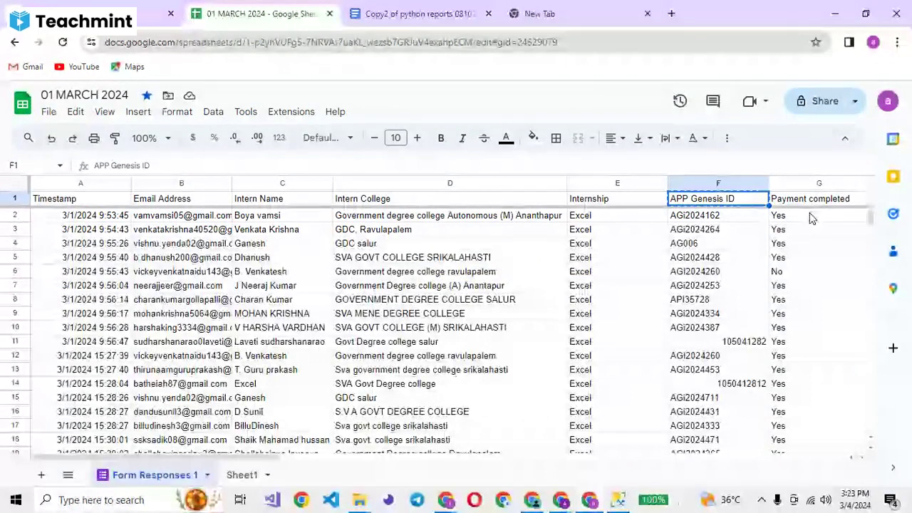
Step: Copy APP Genesis ID into the third address line and remove its trailing comma
left_click(810, 218)
left_click(400, 13)
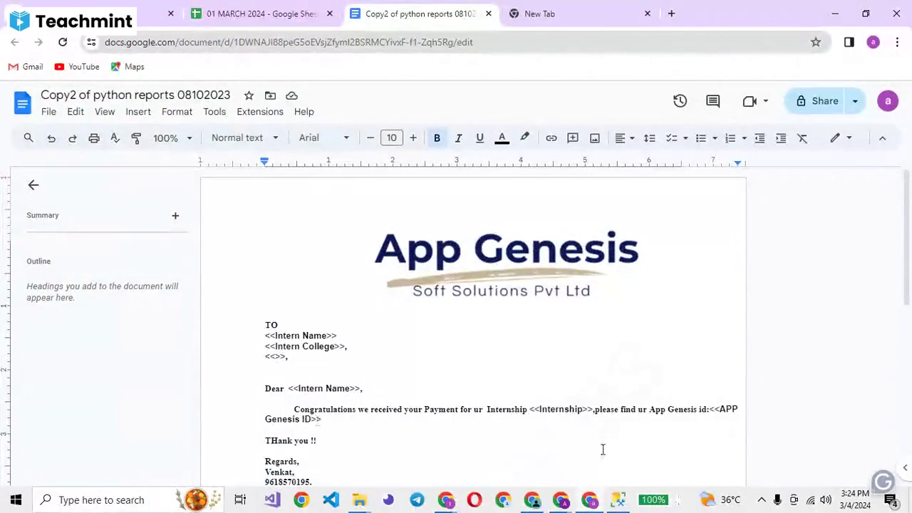
left_click_drag(722, 408, 312, 419)
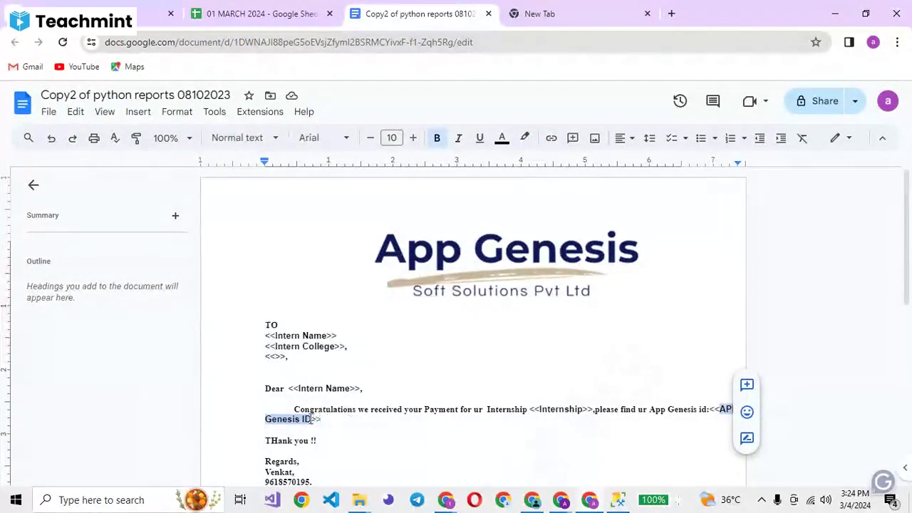
key("ctrl+c")
left_click(274, 356)
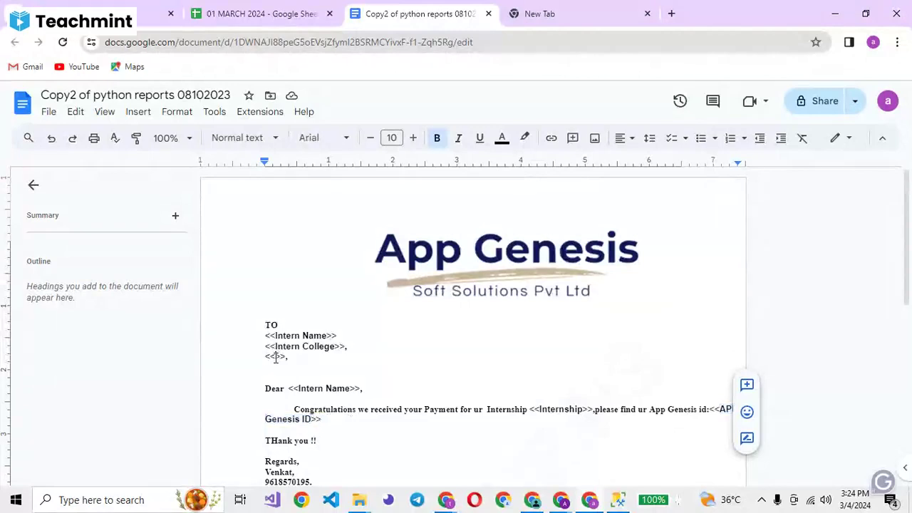
key("ctrl+v")
left_click(368, 356)
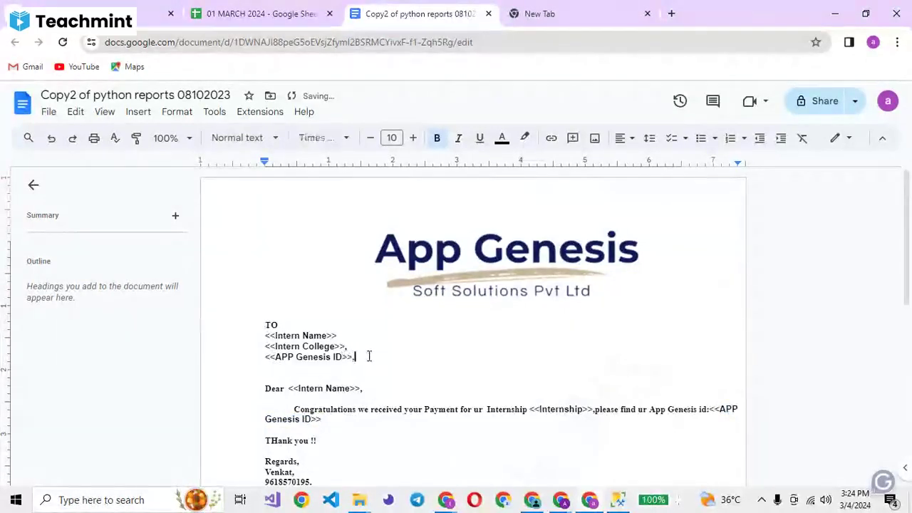
key("BackSpace")
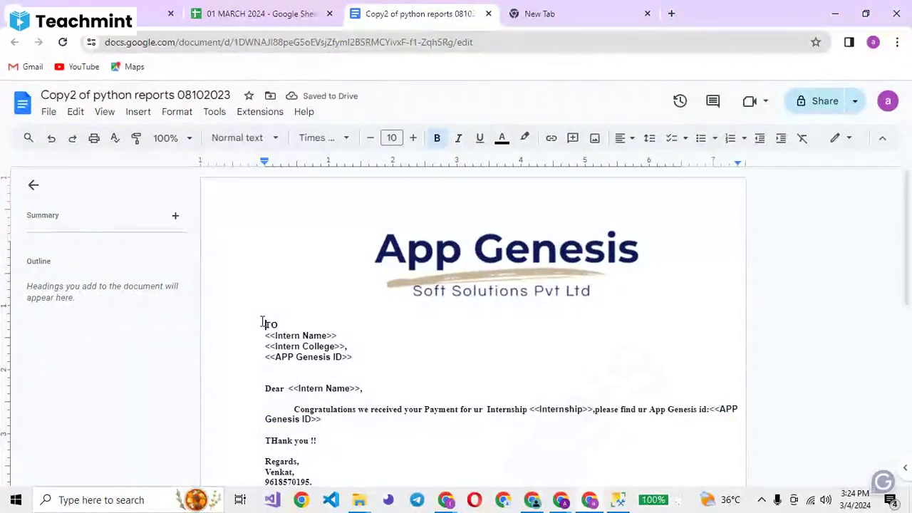
mouse_move(265, 324)
left_mouse_down()
mouse_move(350, 472)
mouse_move(347, 441)
left_mouse_up()
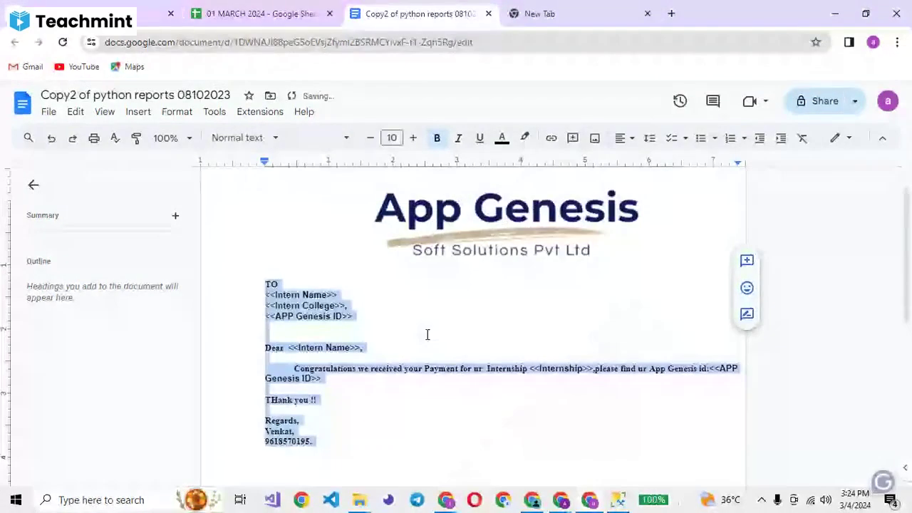
left_click(433, 371)
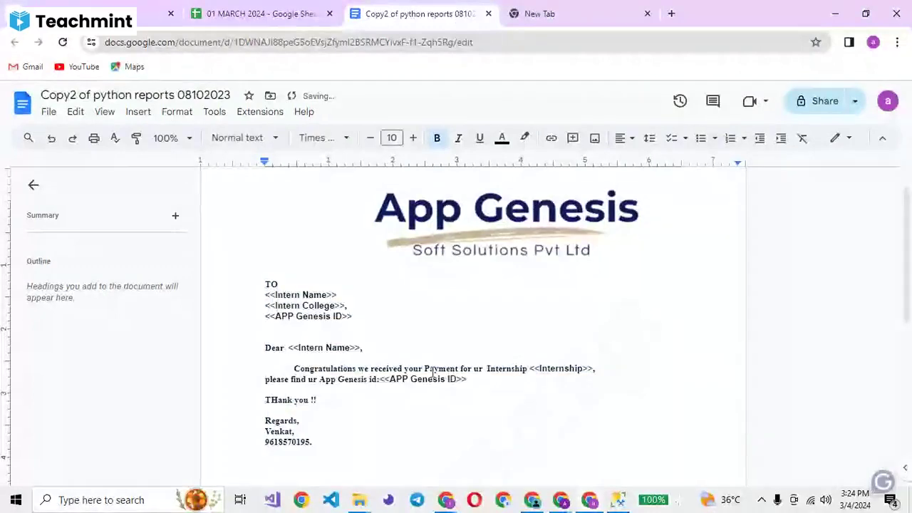
left_click(277, 399)
key("BackSpace")
type("h")
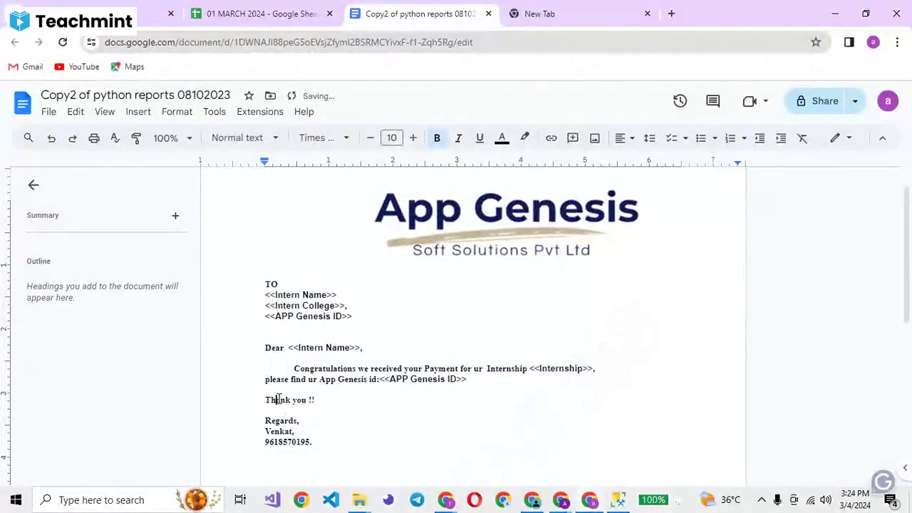
left_click(353, 412)
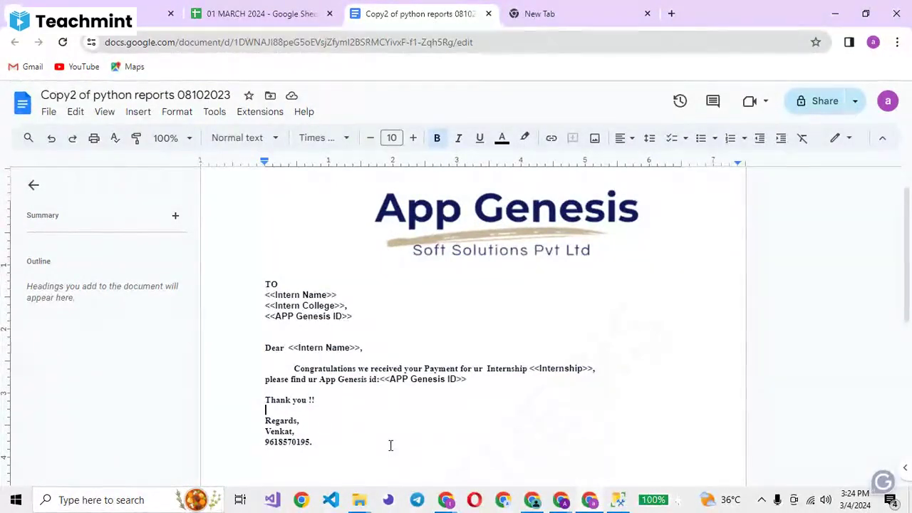
left_click(320, 441)
key("Return")
type("www.appgenesis")
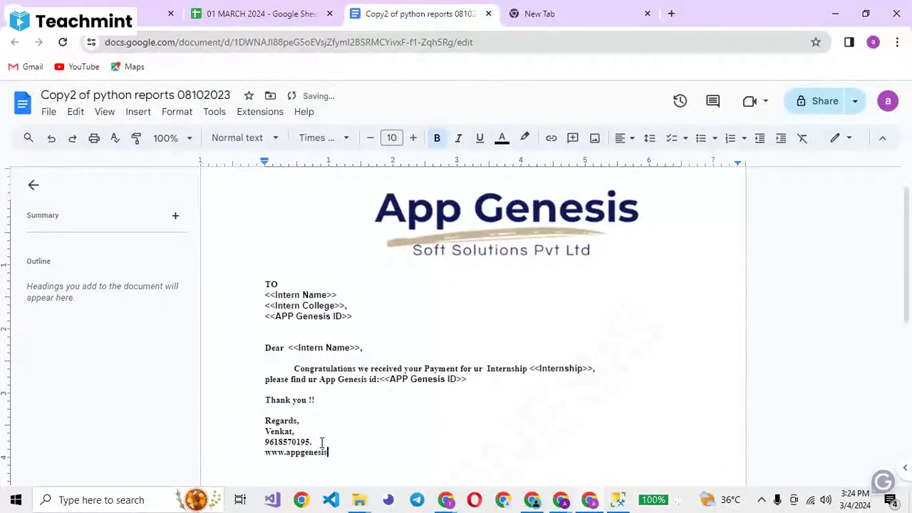
type(".in")
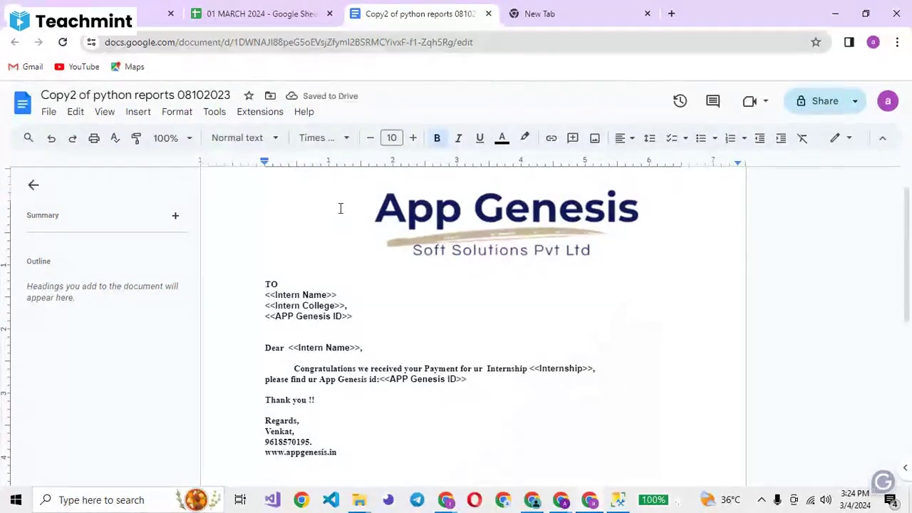
left_click(245, 5)
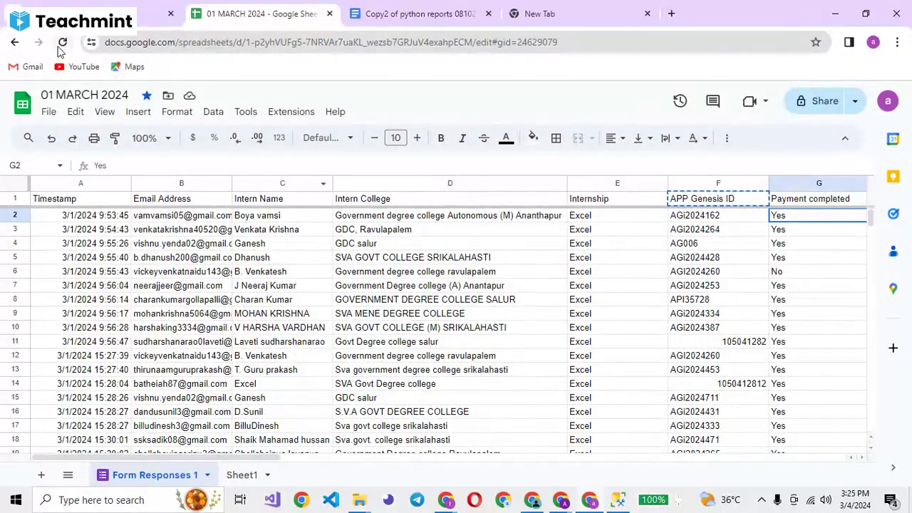
Step: Launch AutoCrat, close the testing01032024 job view, and relaunch it for a new job
left_click(290, 114)
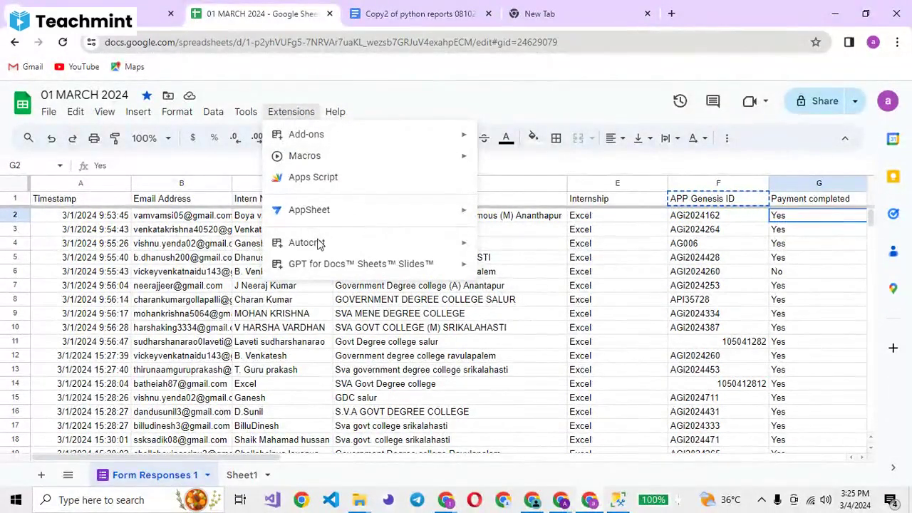
mouse_move(307, 243)
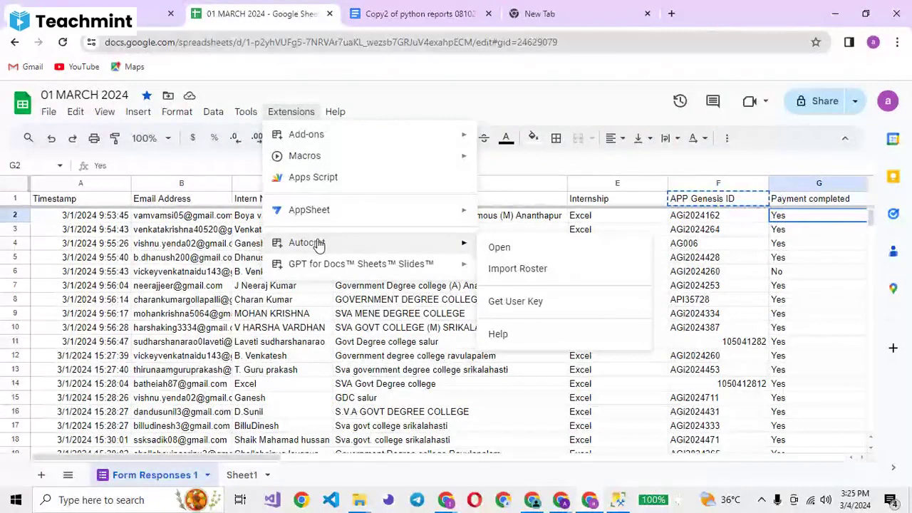
left_click(499, 246)
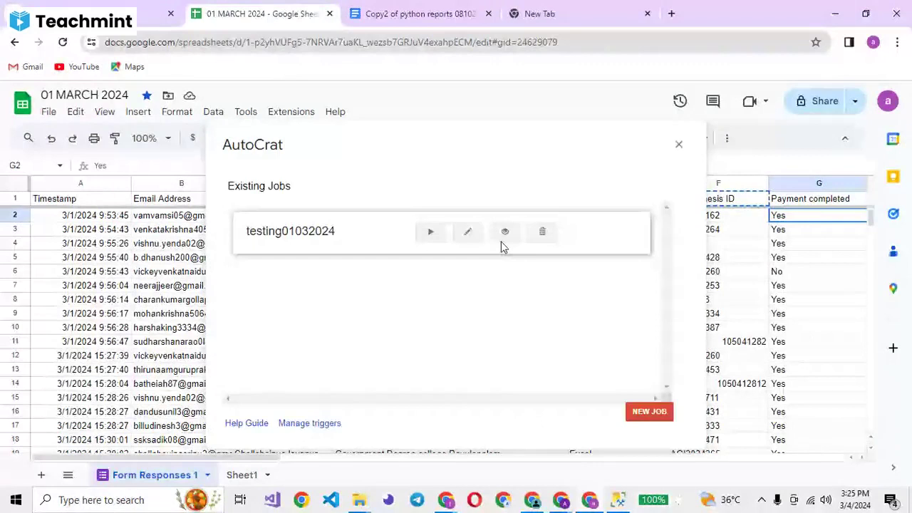
left_click(462, 235)
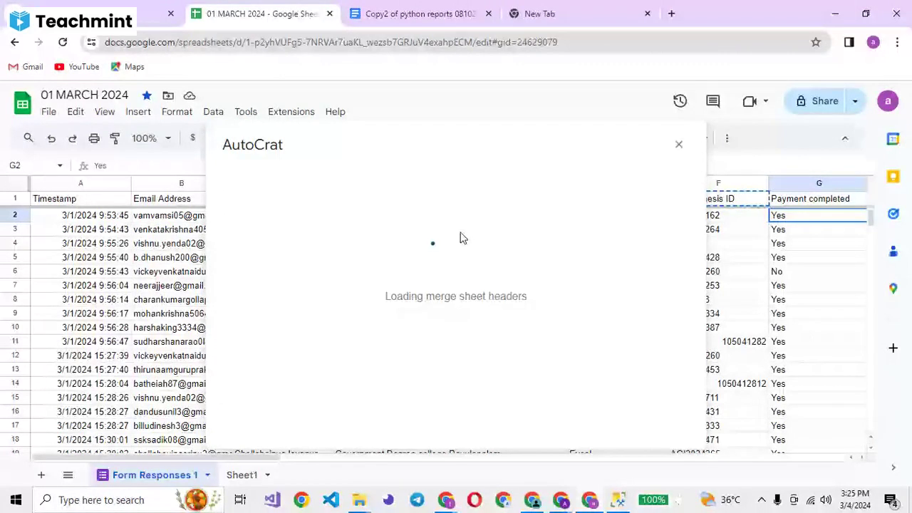
left_click(678, 145)
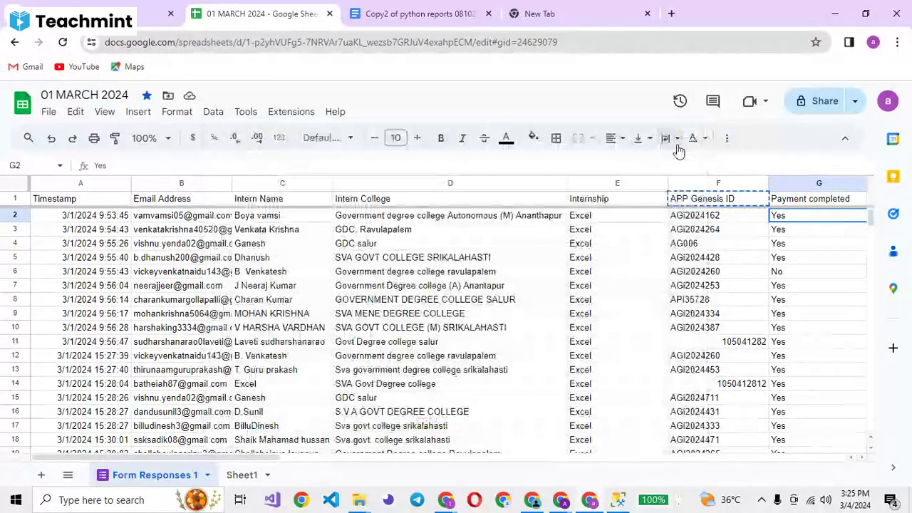
left_click(288, 112)
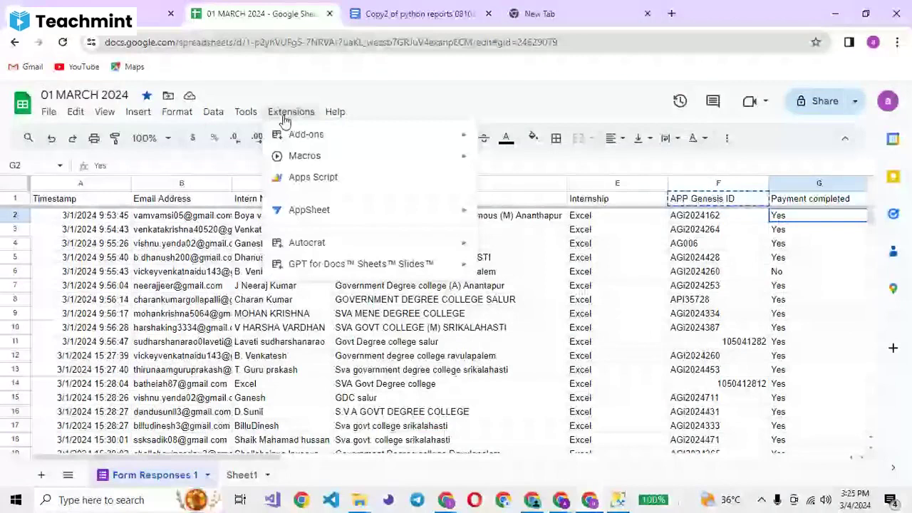
left_click(540, 256)
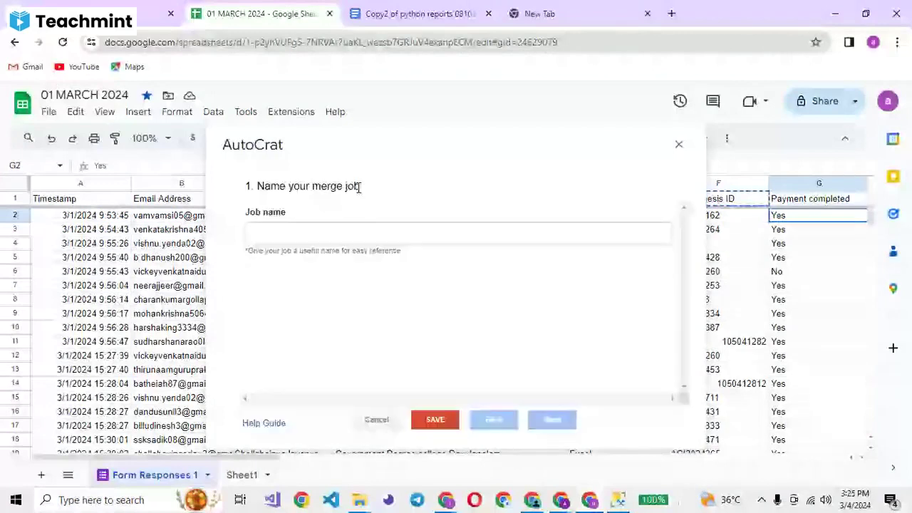
Step: Name the job 04032024 and choose Copy2 of python reports 08102023 as its template
left_click(323, 228)
type("0403")
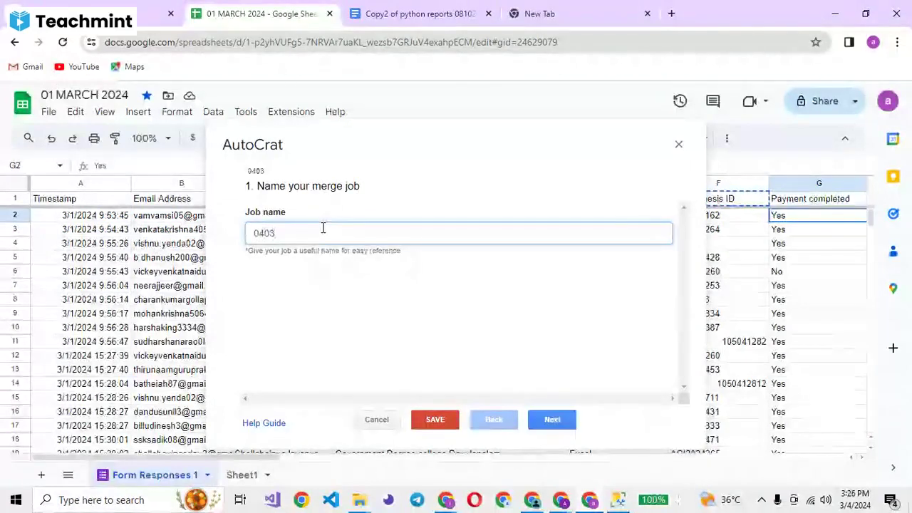
type("2024")
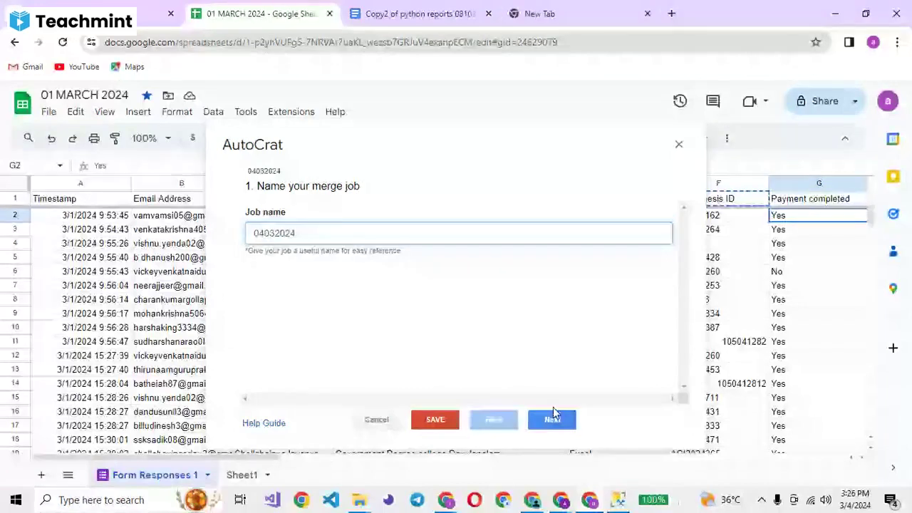
left_click(553, 417)
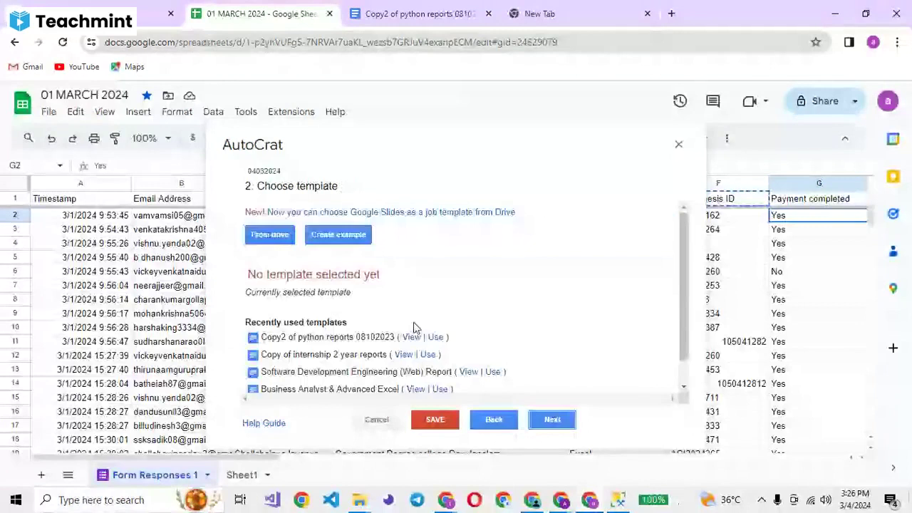
left_click(435, 336)
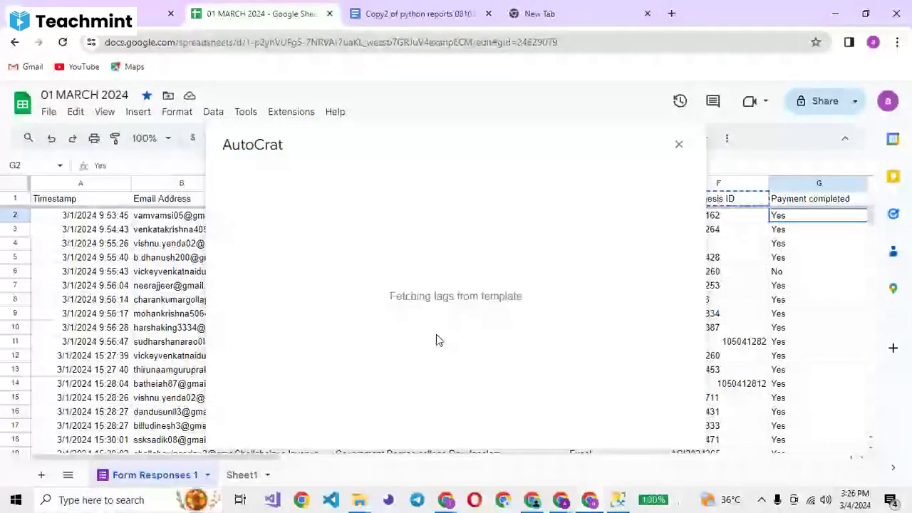
left_click(432, 13)
key("ctrl+shift+Tab")
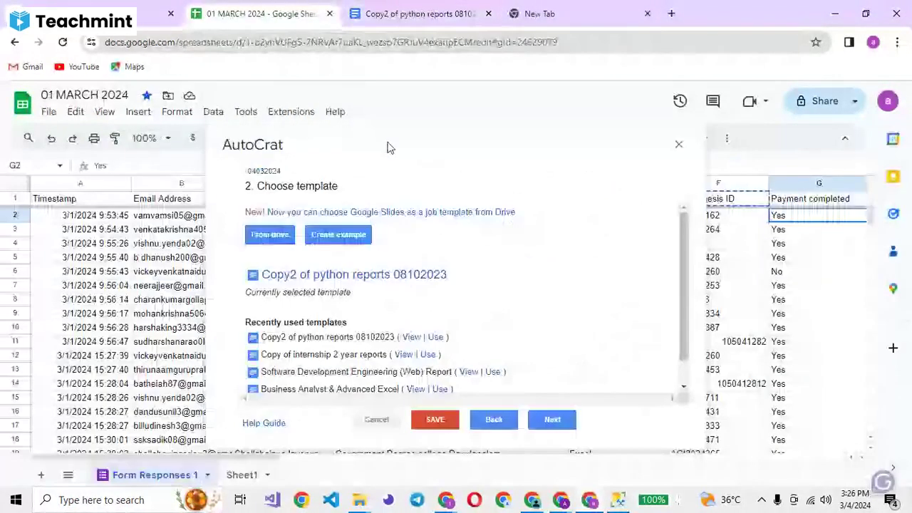
Step: Review the tag-to-column mappings in Map source data and continue to File settings
left_click(542, 421)
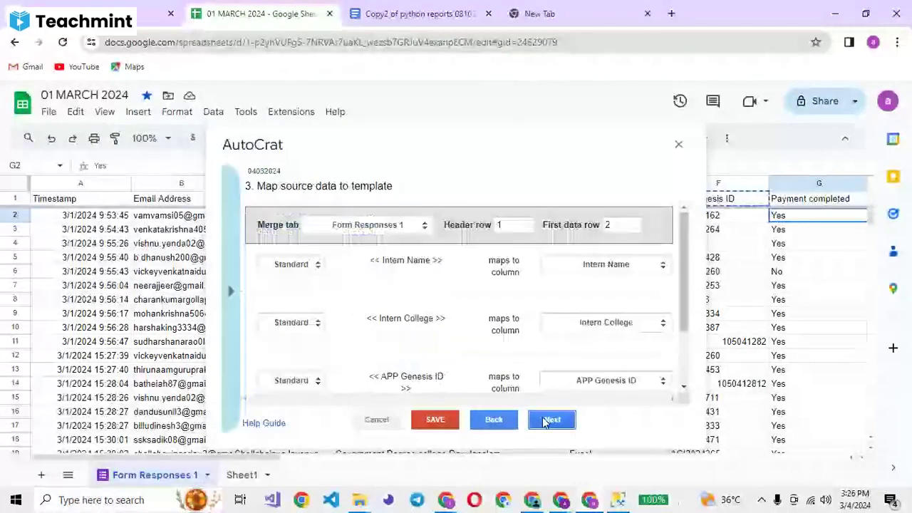
left_click_drag(685, 242, 683, 240)
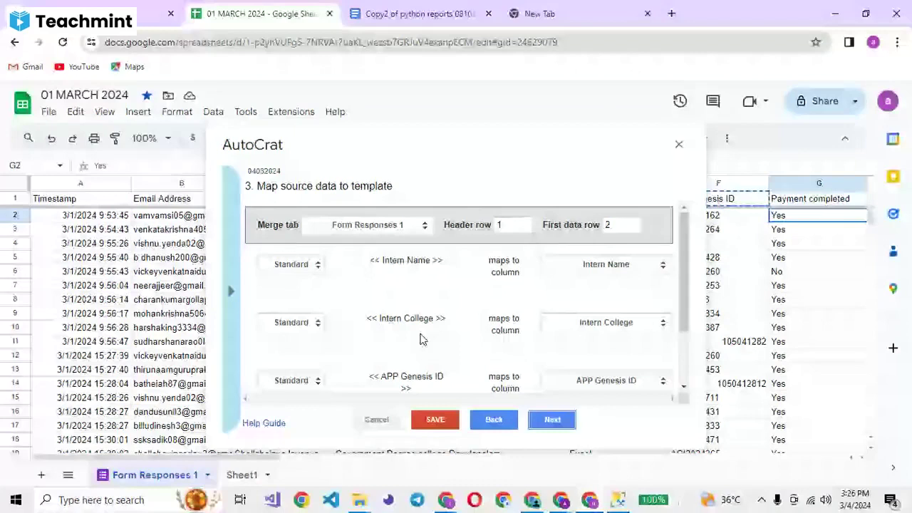
scroll(647, 355, "down", 2)
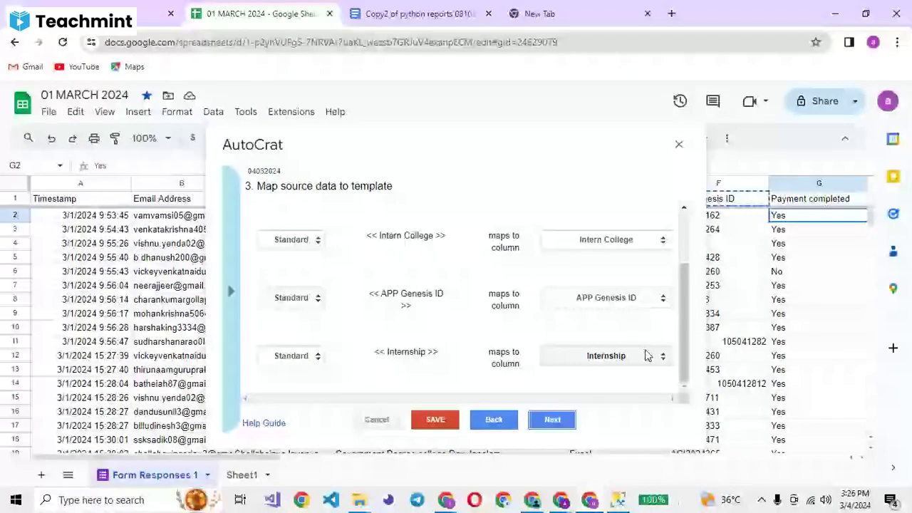
left_click(552, 420)
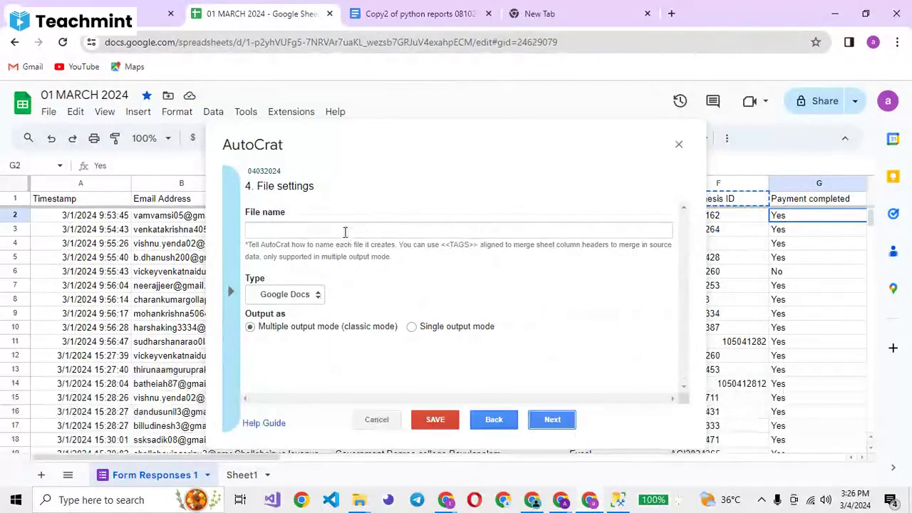
Step: Name the output files <<Intern Name>>_<<APP Genesis ID>> using the merge tag list
left_click(345, 232)
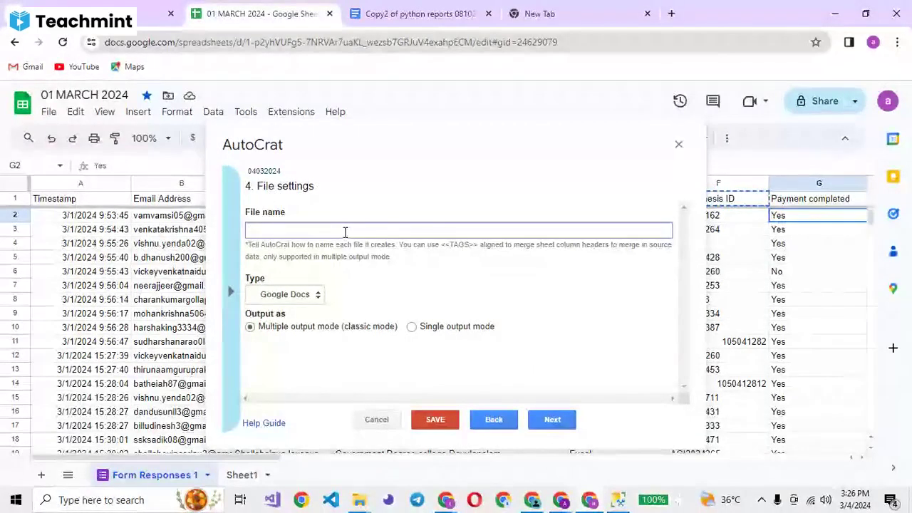
left_click(232, 288)
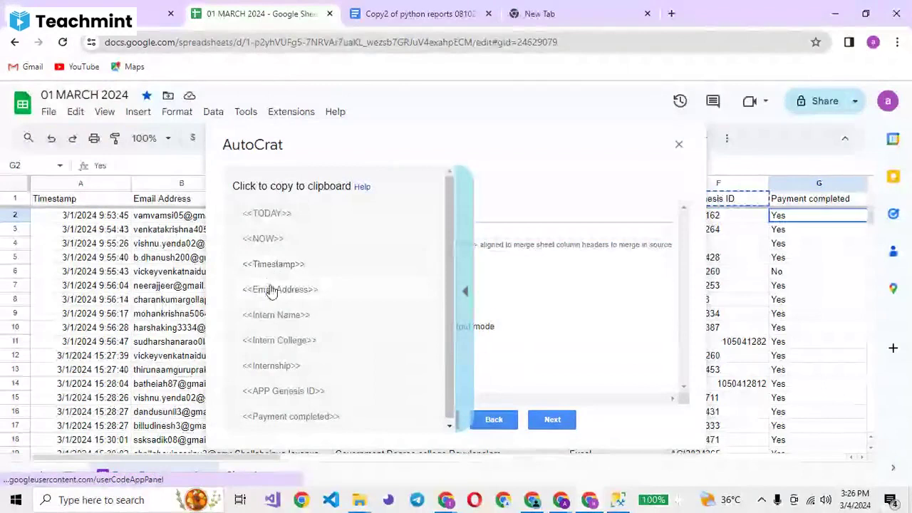
left_click(272, 290)
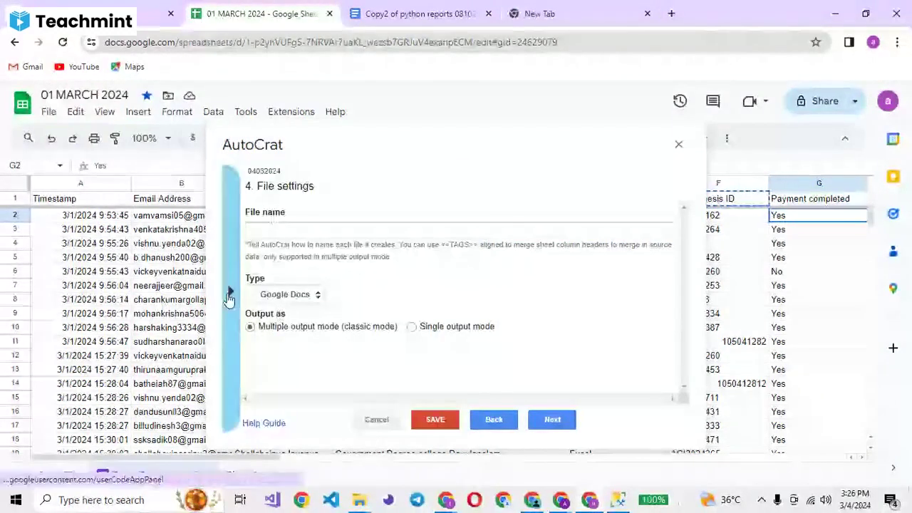
left_click(231, 290)
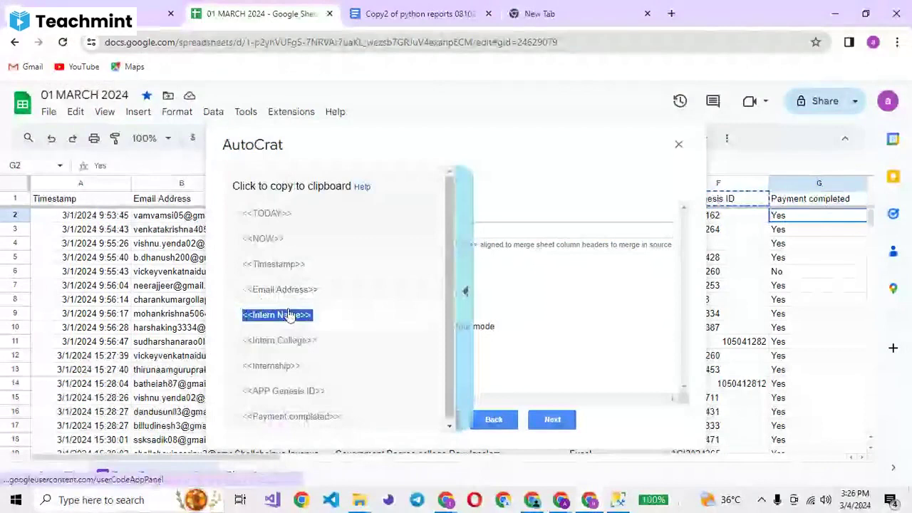
left_click(290, 315)
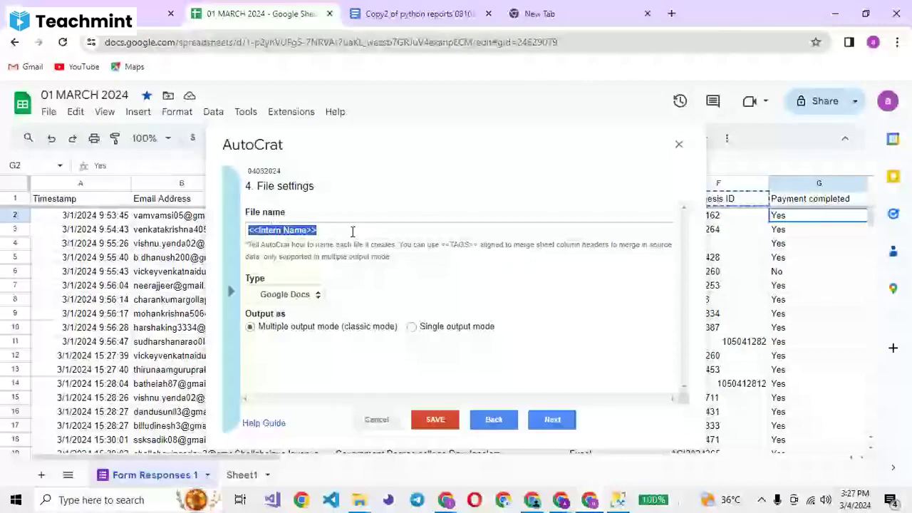
left_click(230, 291)
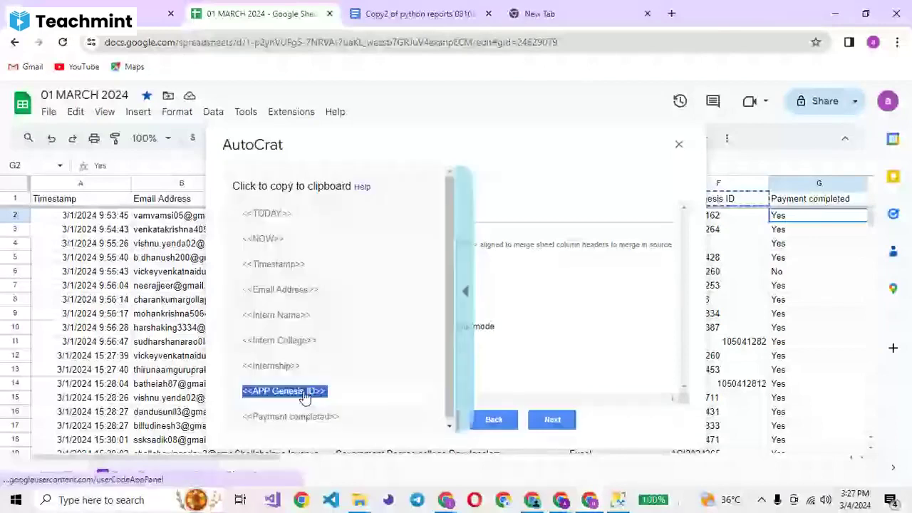
left_click(234, 304)
left_click(234, 304)
left_click(290, 388)
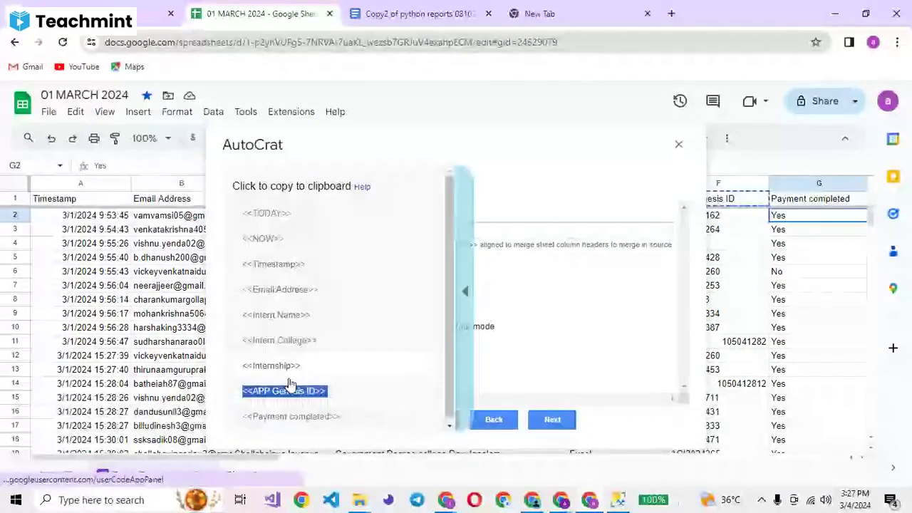
left_click_drag(290, 384, 561, 229)
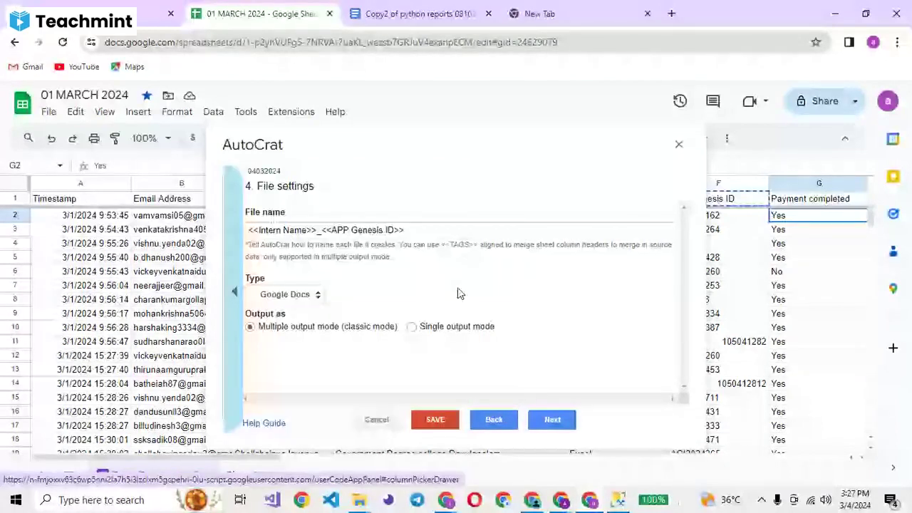
Step: Set the output file type to PDF and continue to destination folders
left_click(289, 294)
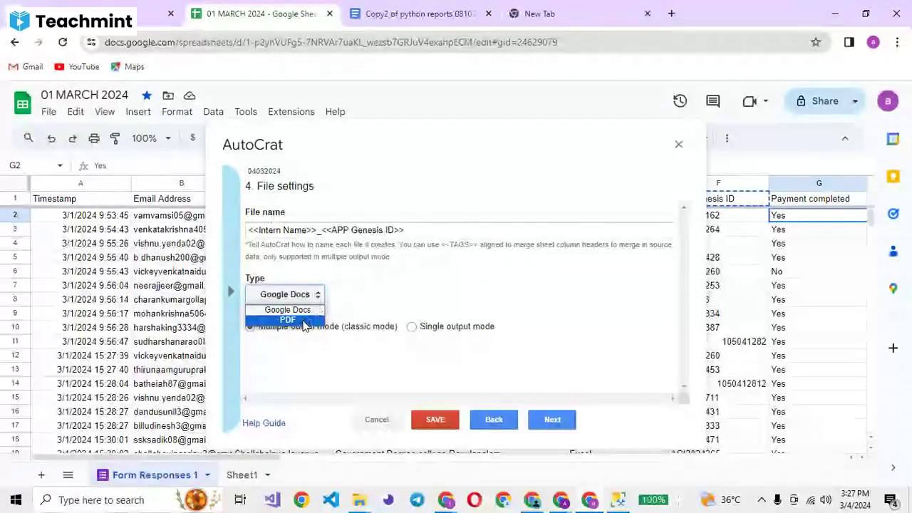
left_click(288, 320)
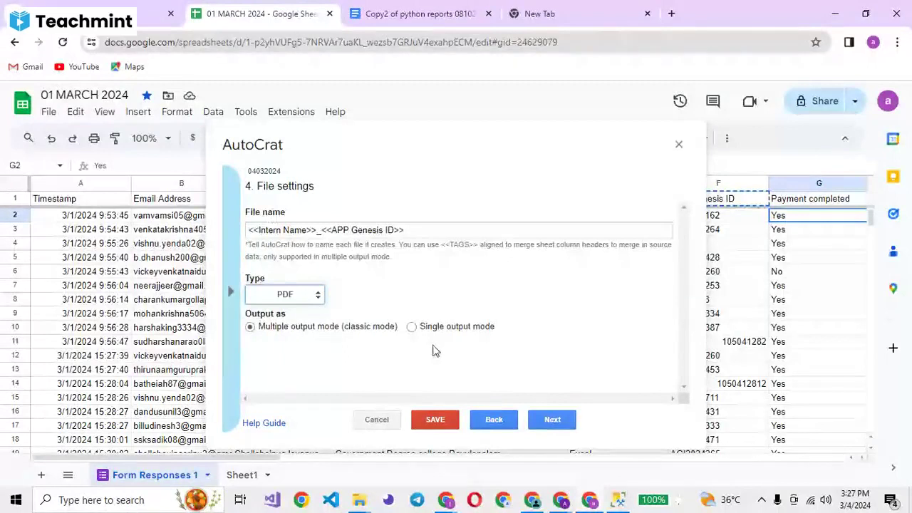
left_click(552, 420)
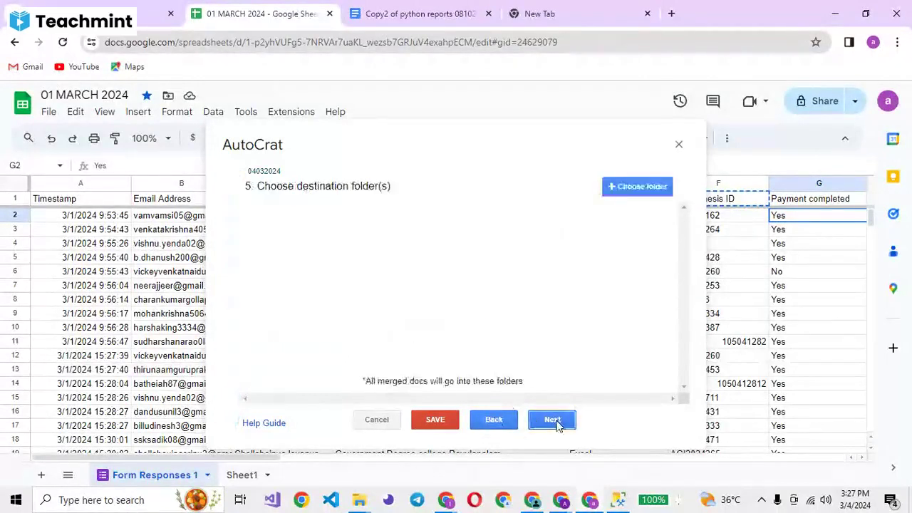
Step: Choose the Drive folder 01032024 as the merged-doc destination and proceed
left_click(628, 187)
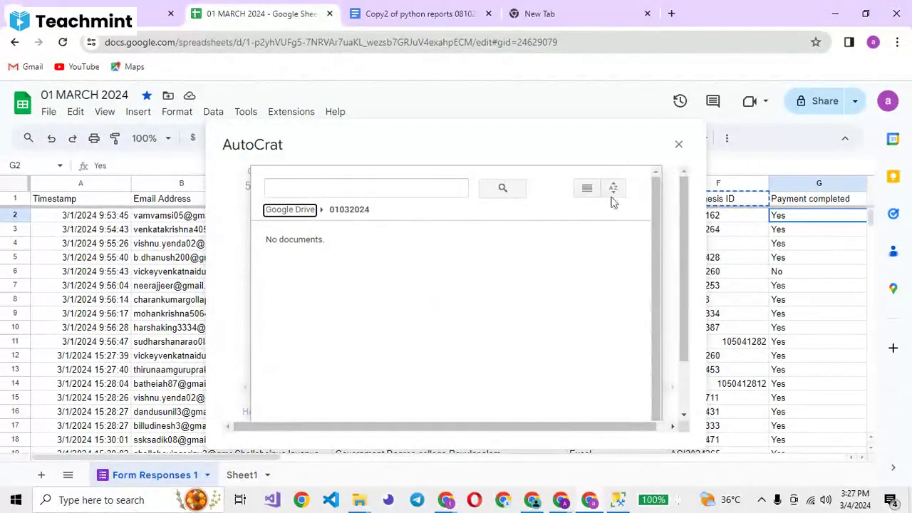
left_click(304, 214)
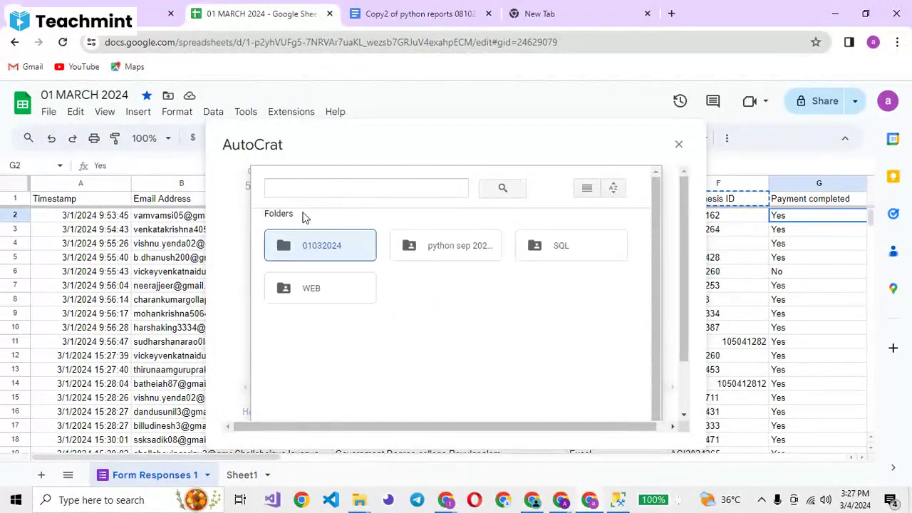
double_click(324, 242)
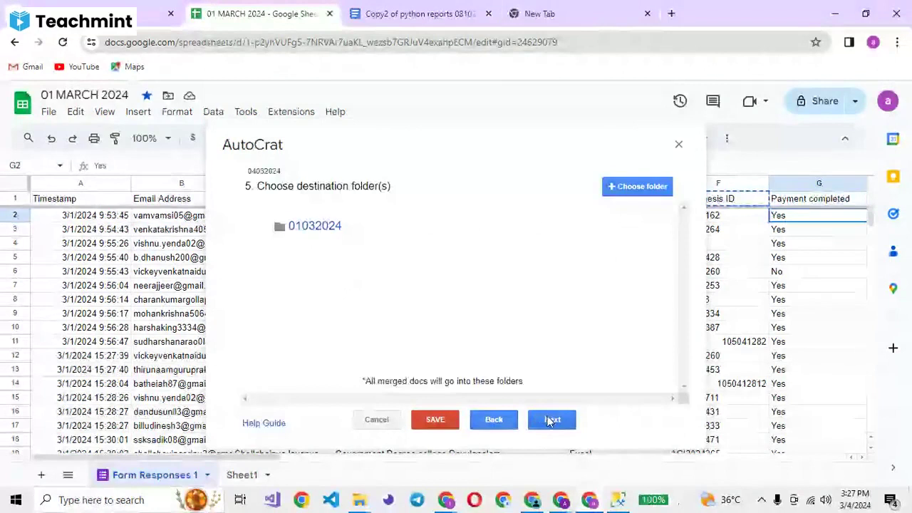
left_click(550, 421)
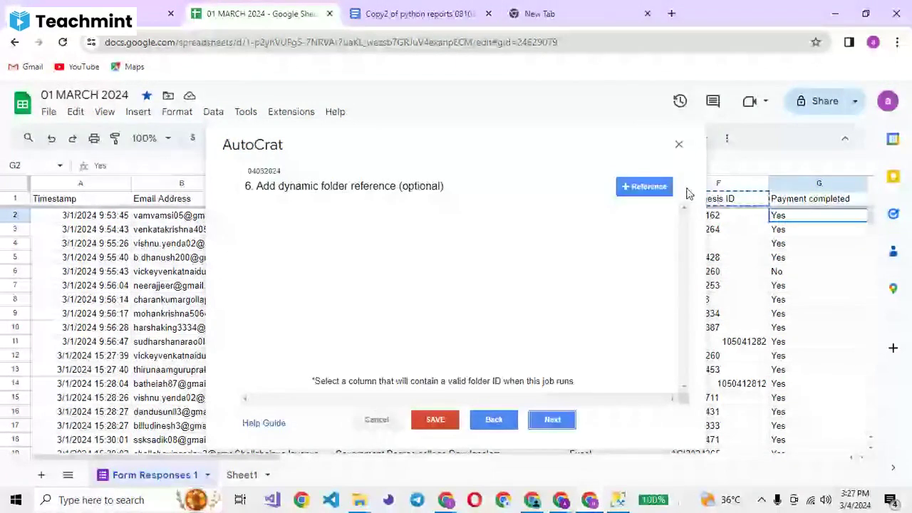
Step: Add a folder reference row whose Folder ID column is Payment completed
left_click(646, 187)
left_click(389, 230)
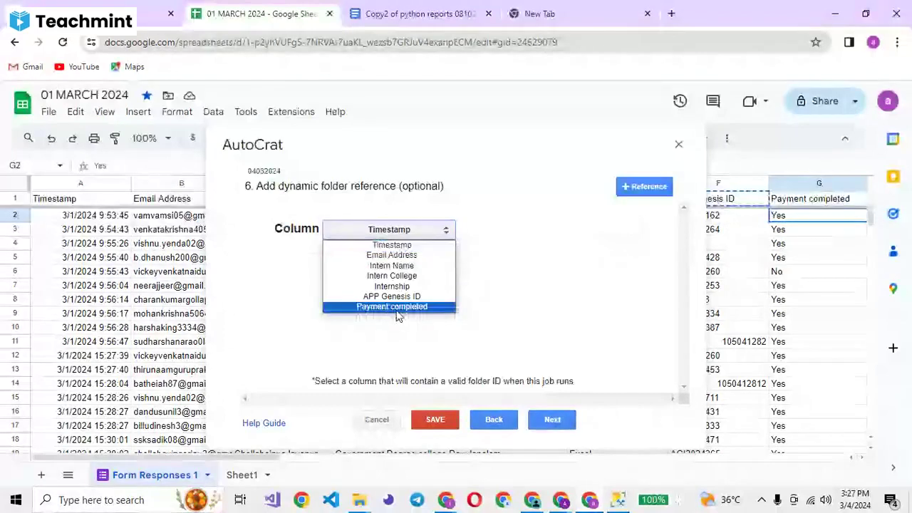
left_click(397, 307)
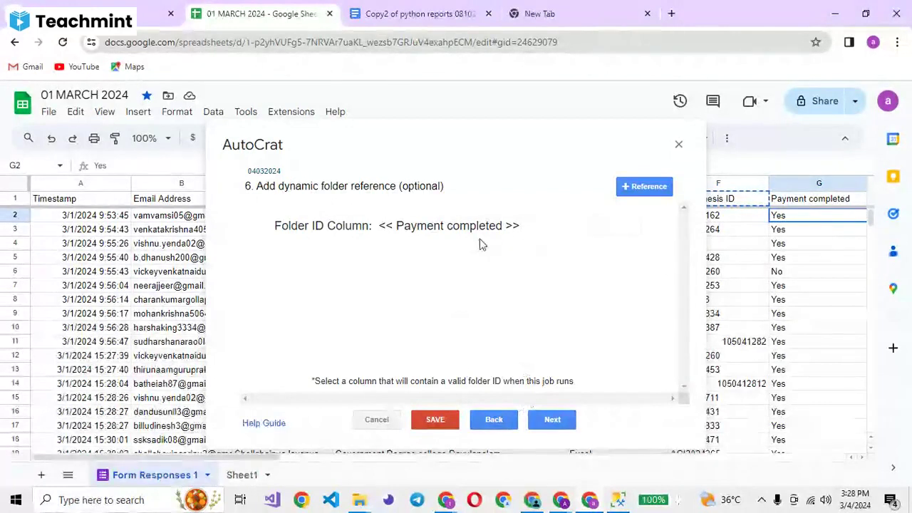
Step: Add a merge condition of Payment completed equals Yes, then continue to sharing and email
left_click(552, 419)
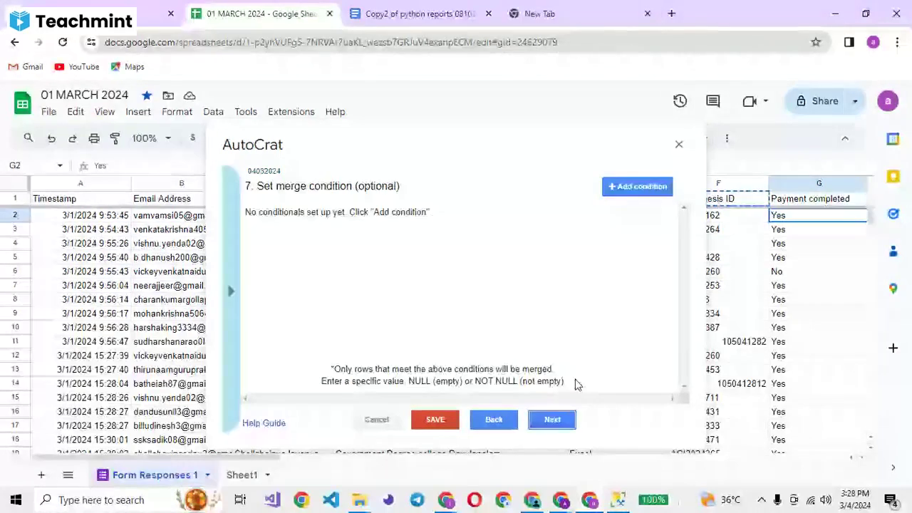
left_click(627, 189)
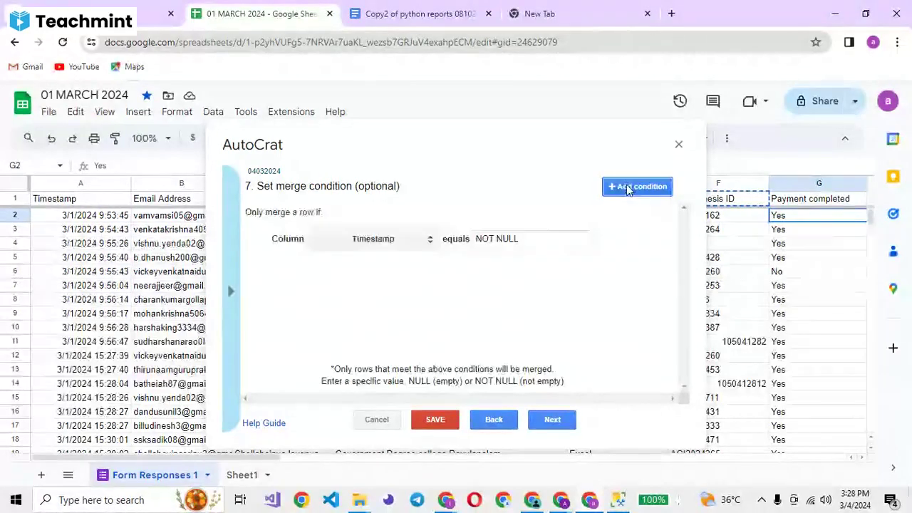
left_click(391, 239)
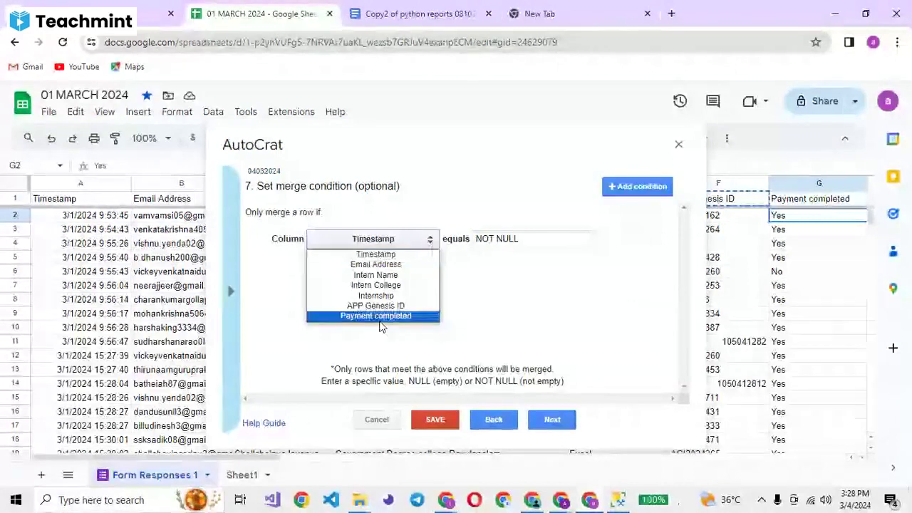
left_click(380, 318)
mouse_move(531, 238)
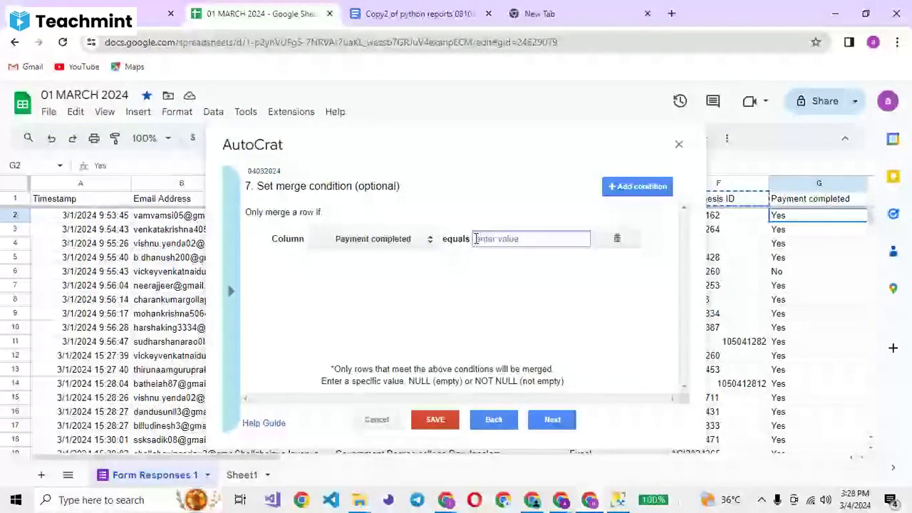
type("Yes")
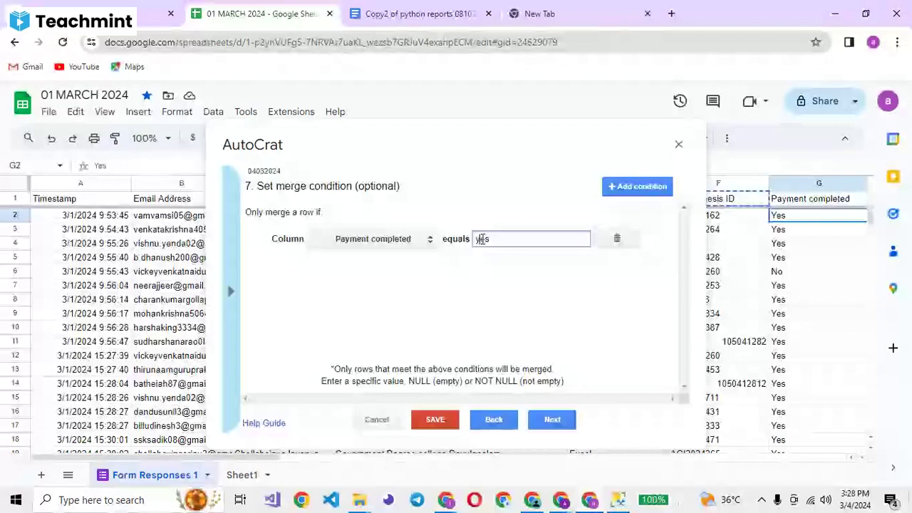
key("Return")
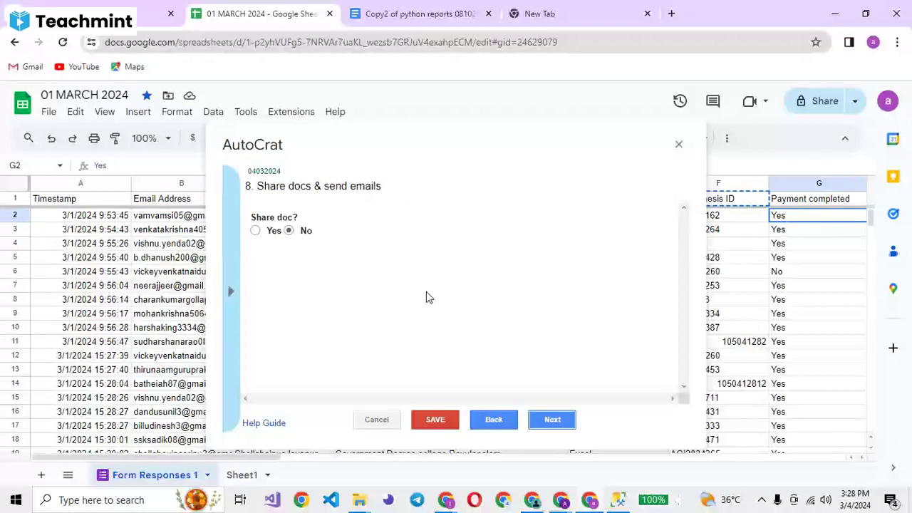
Step: Set Share doc? to Yes for the merged documents
left_click(255, 230)
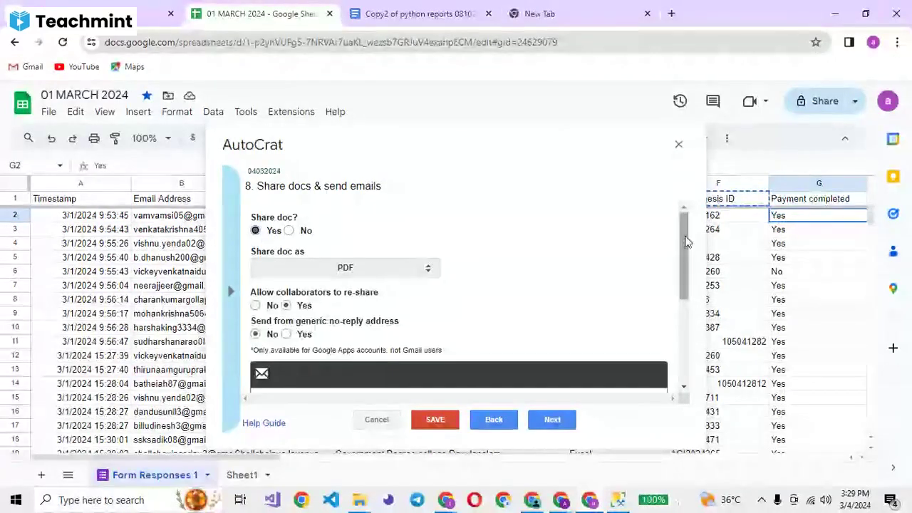
left_click_drag(680, 240, 689, 262)
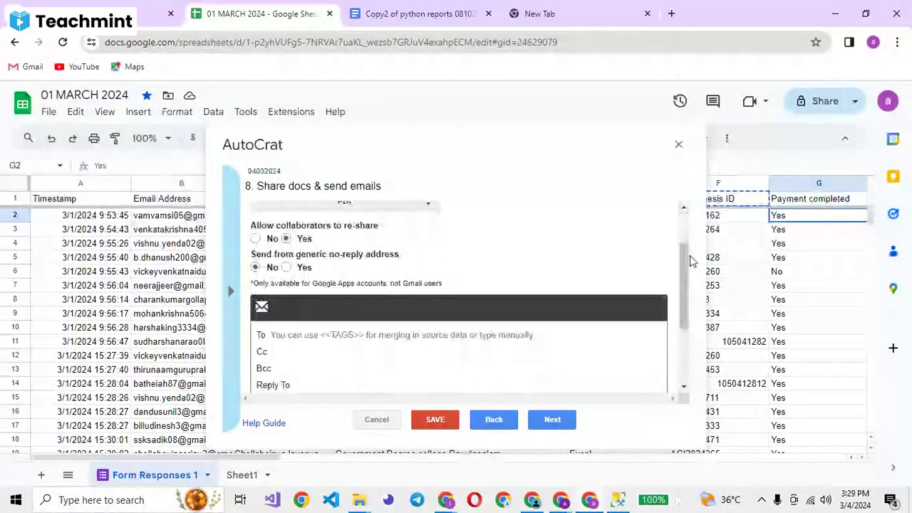
scroll(690, 262, "down", 2)
Step: Put the <<Email Address>> merge tag in the email's To field, then view the letter template
left_click(357, 230)
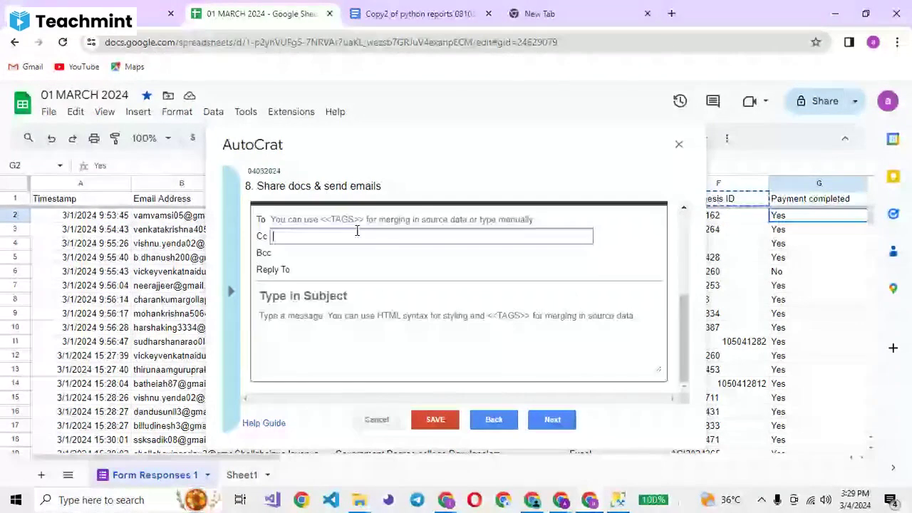
left_click(417, 219)
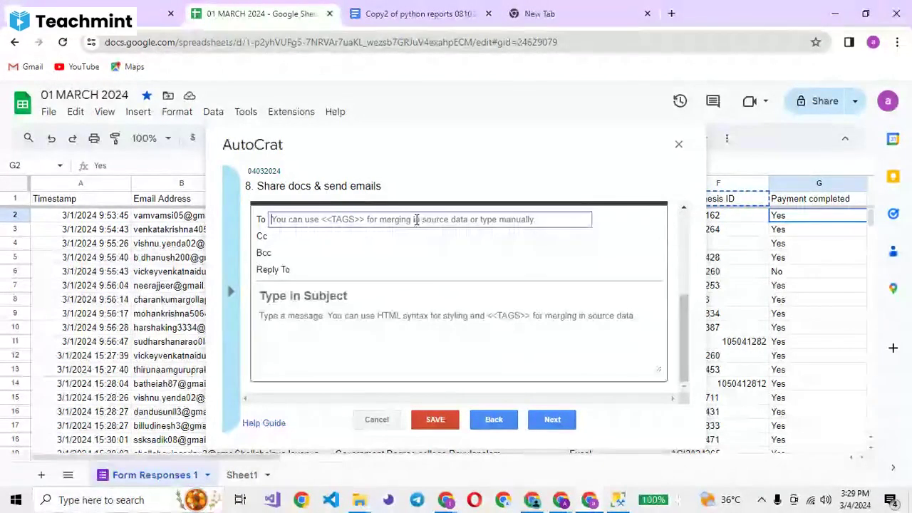
left_click(230, 291)
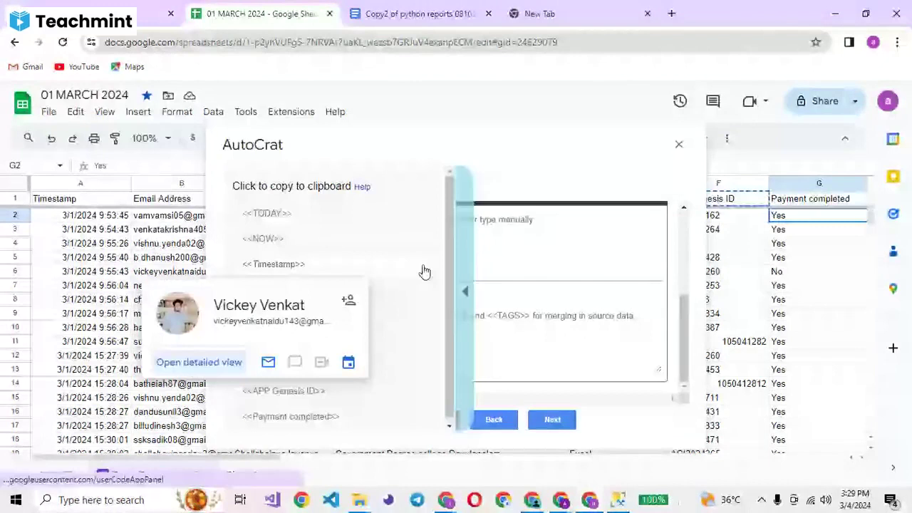
left_click(508, 253)
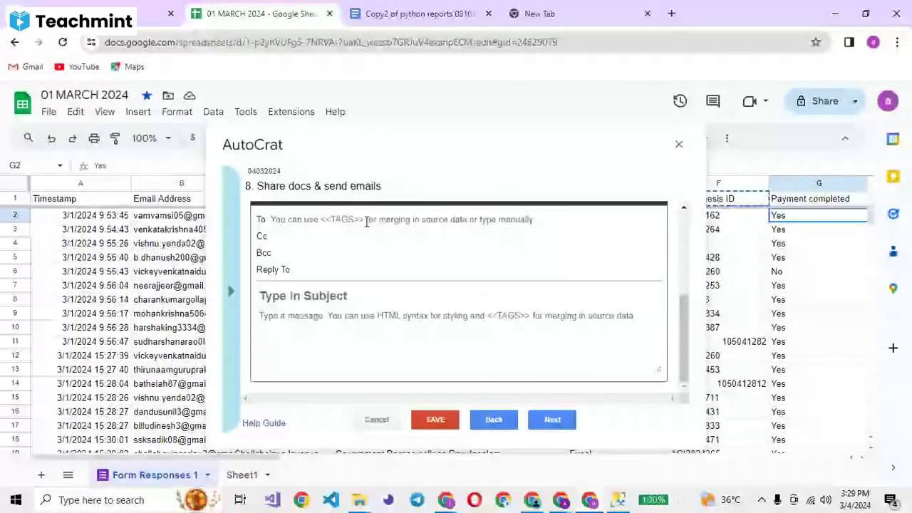
left_click(366, 222)
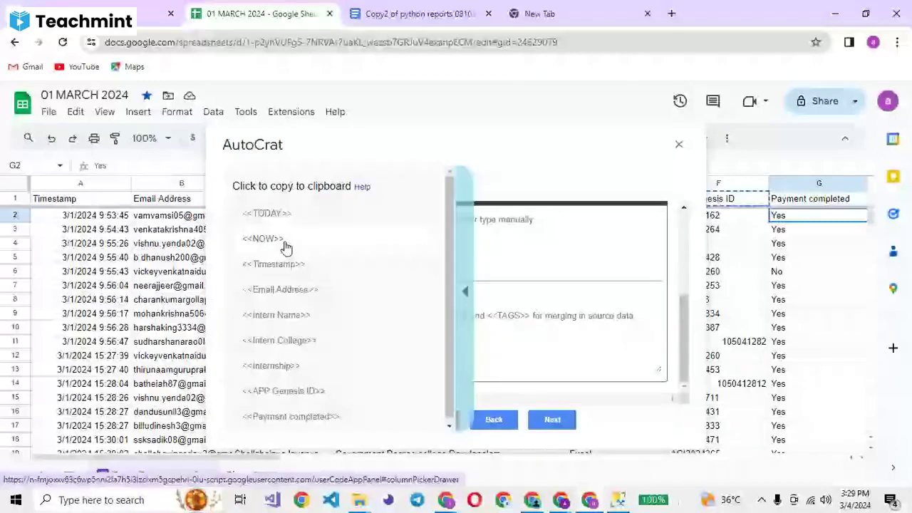
left_click(284, 300)
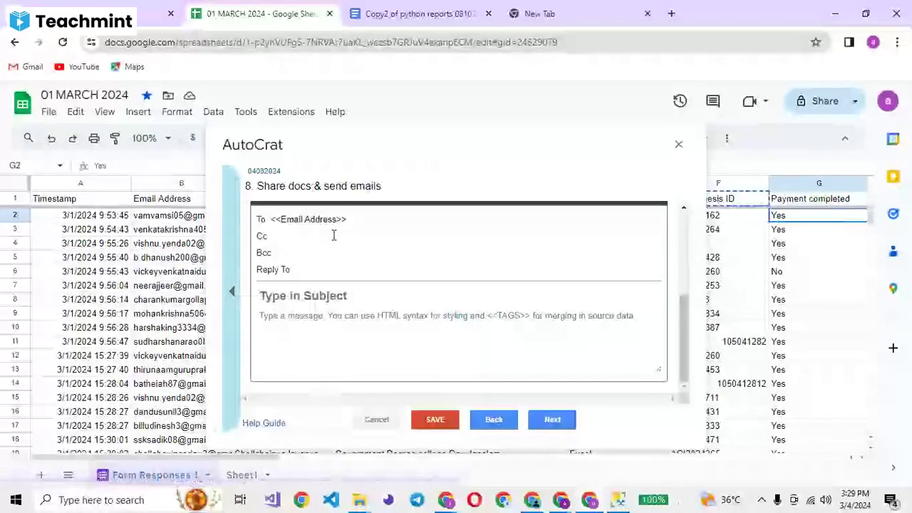
left_click(399, 13)
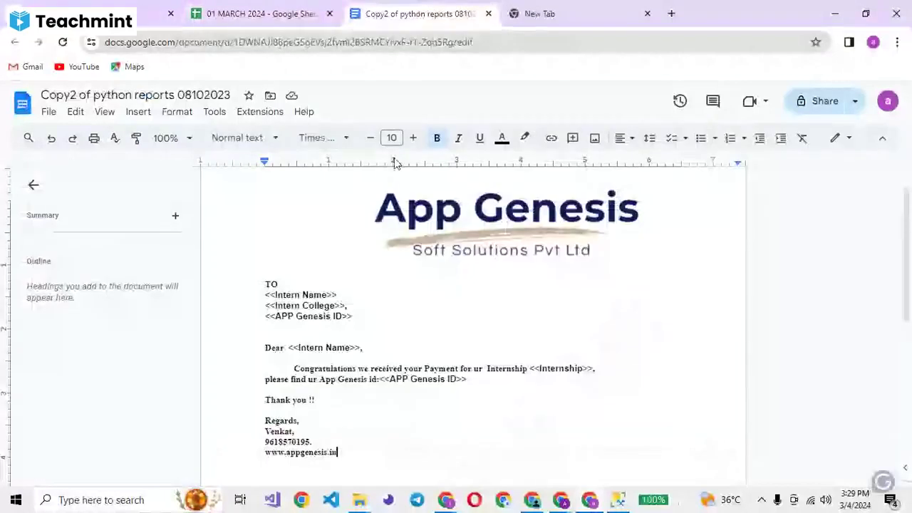
Step: Select the word Payment in the template, then return to the 01 MARCH 2024 spreadsheet
double_click(442, 368)
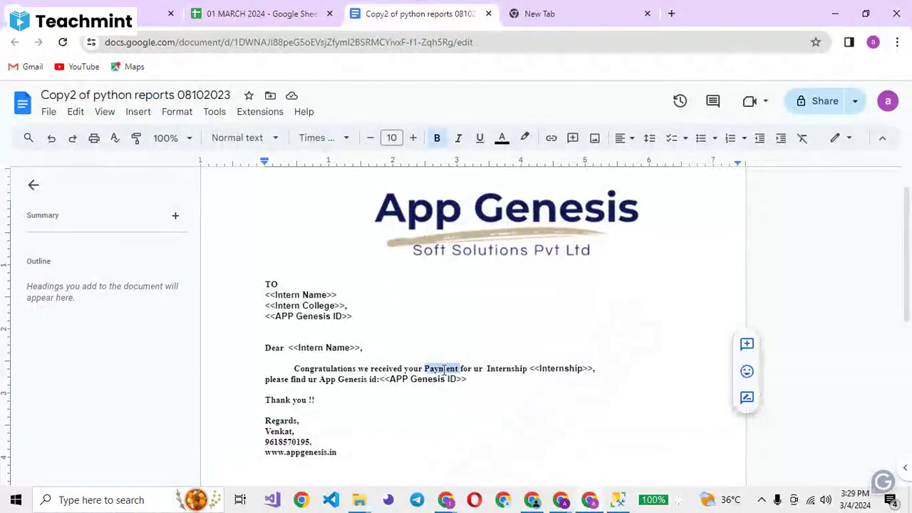
left_click(302, 7)
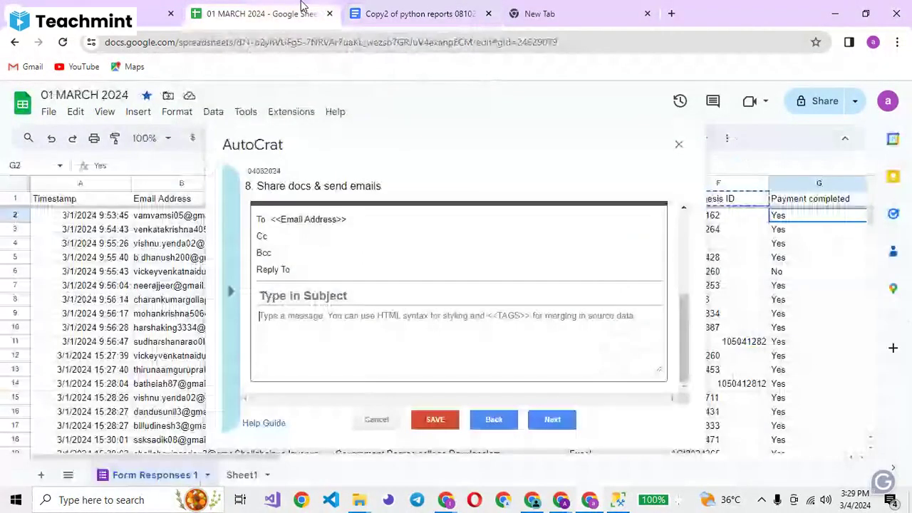
Step: Set the email subject to 'Payment _Status'
left_click(333, 295)
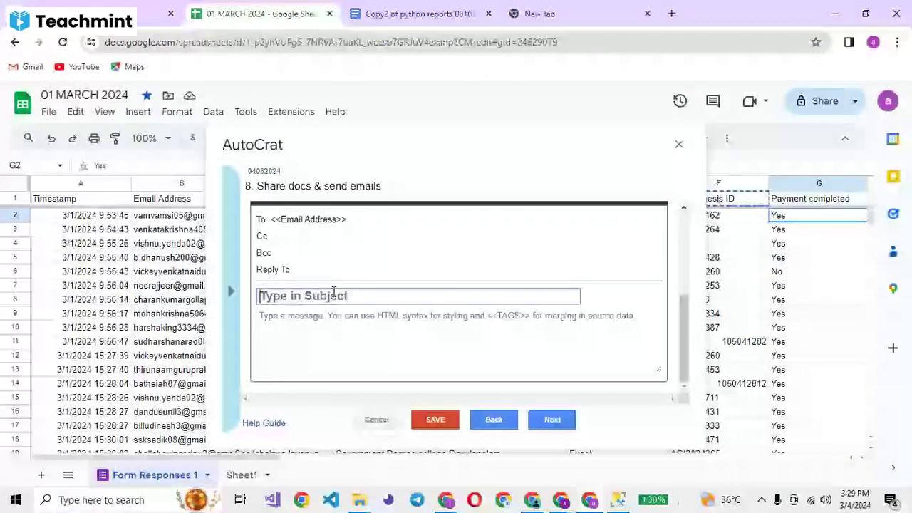
type("Payment _")
type("S")
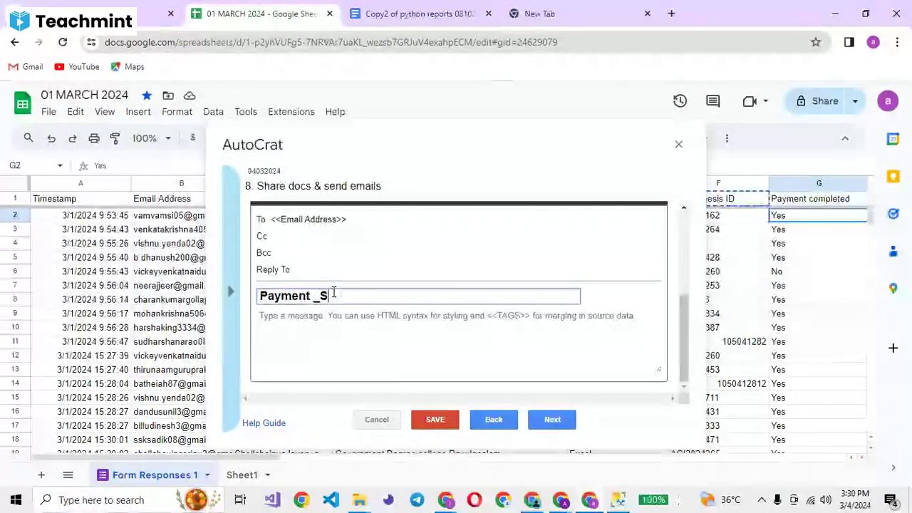
type("atus")
left_click(329, 295)
type("tat")
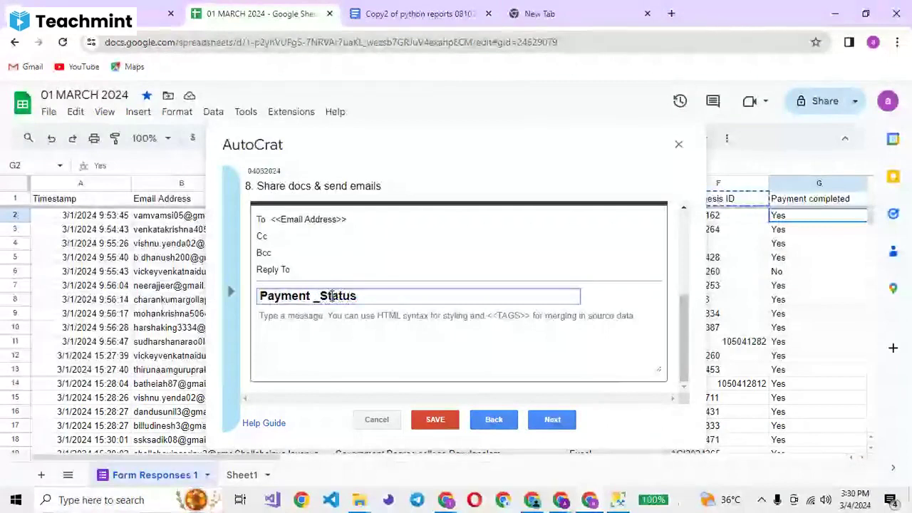
Step: Start the email body with 'Dear' followed by the <<Intern Name>> merge tag
left_click(343, 340)
type("De")
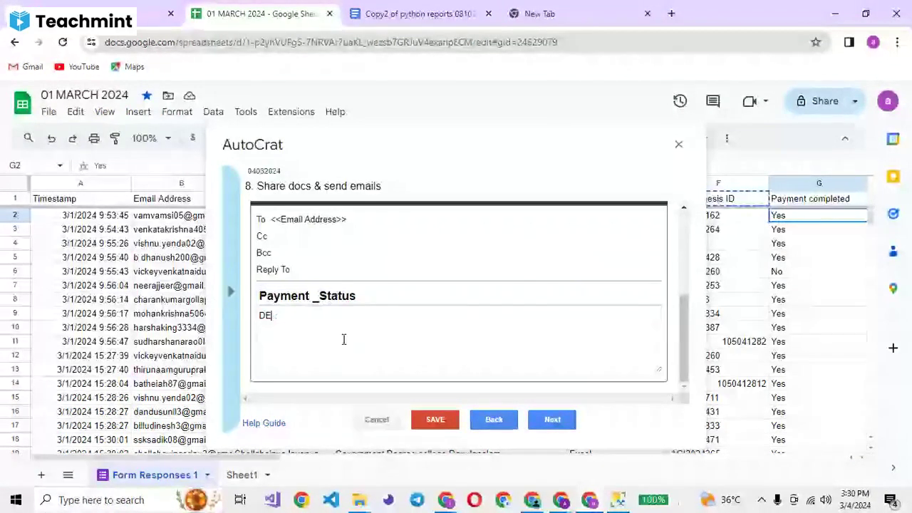
type("ar")
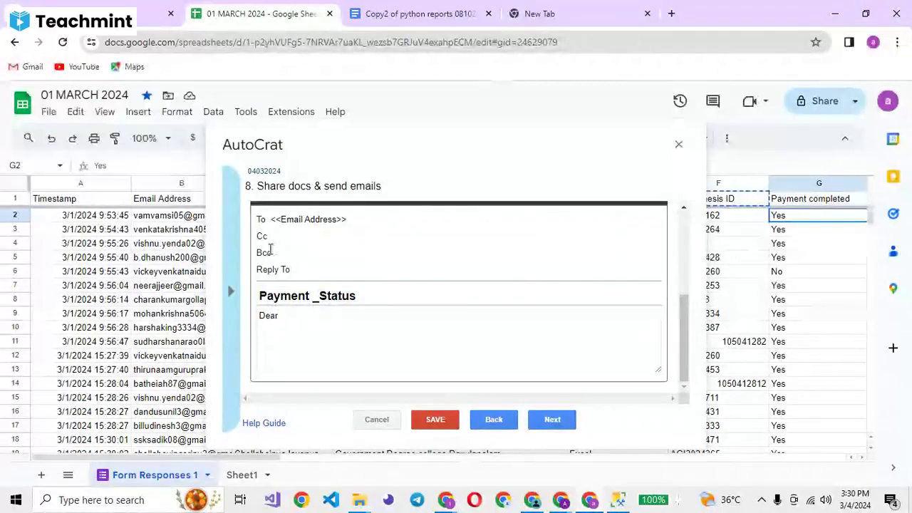
left_click(235, 276)
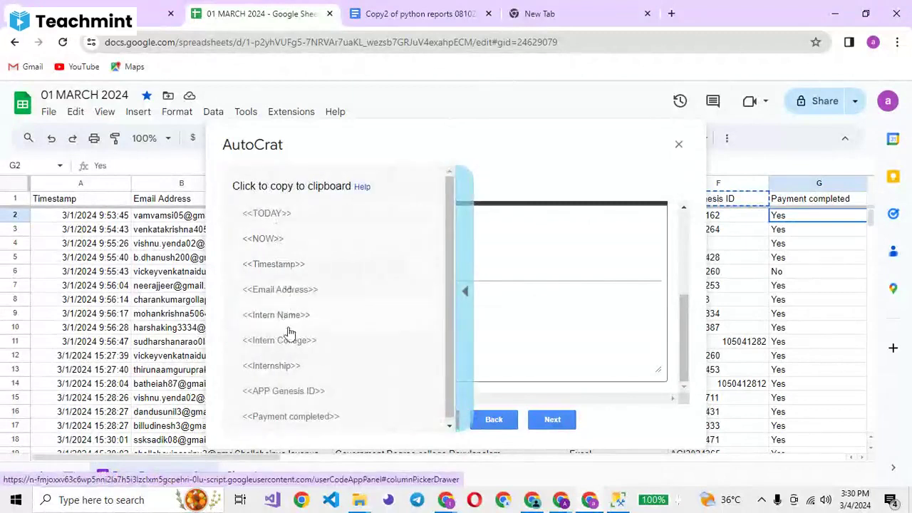
left_click_drag(289, 332, 515, 319)
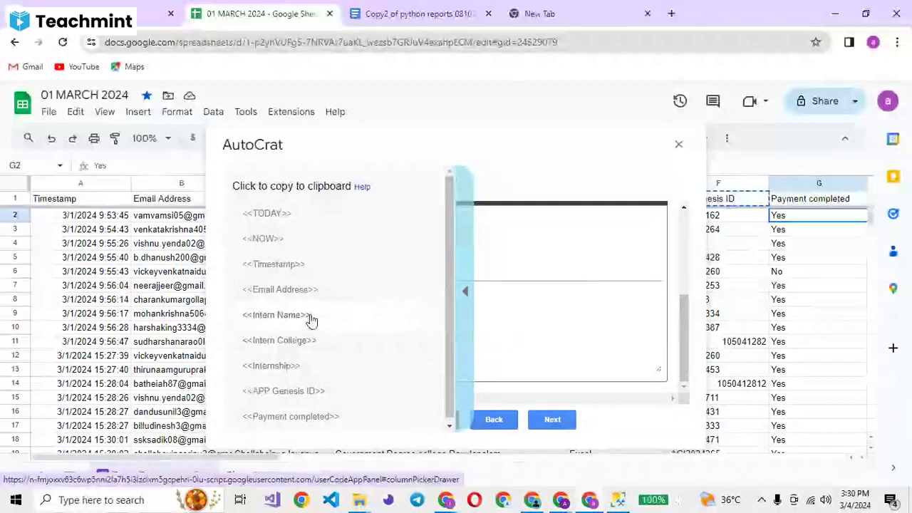
left_click(311, 320)
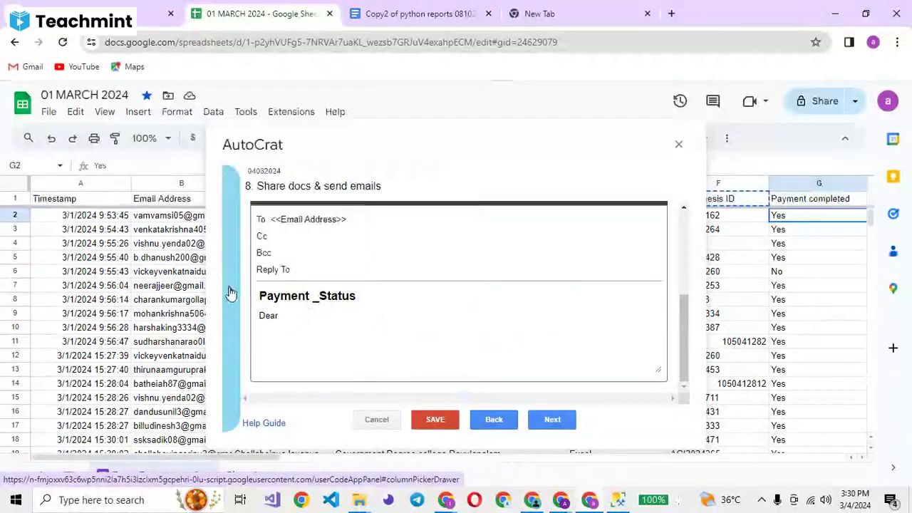
left_click(230, 293)
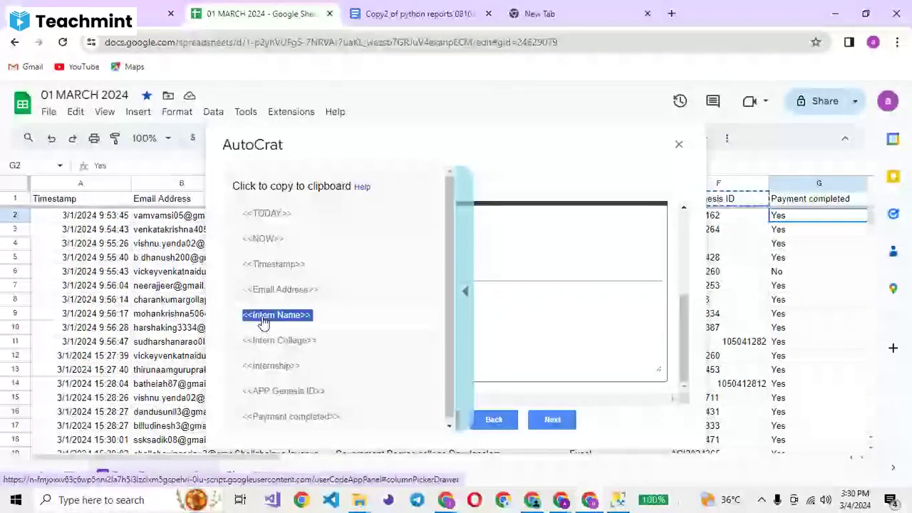
left_click_drag(262, 323, 392, 295)
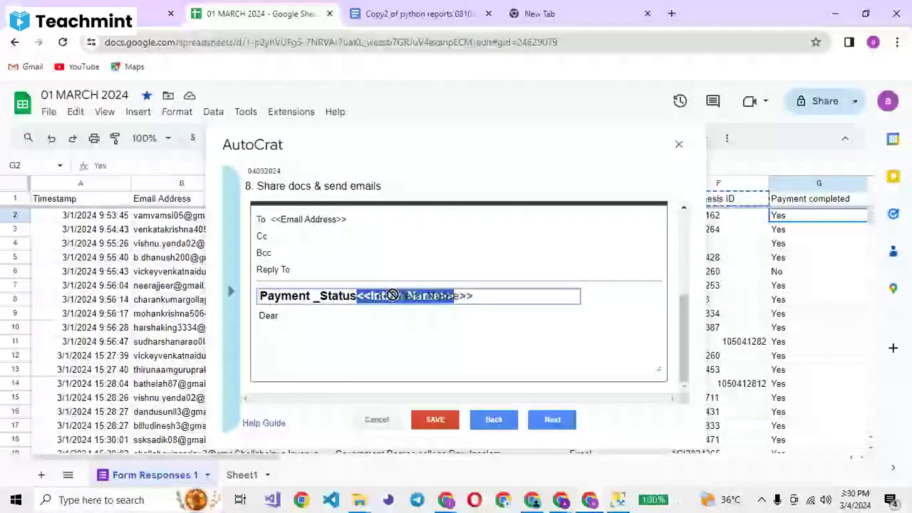
left_click_drag(393, 295, 302, 315)
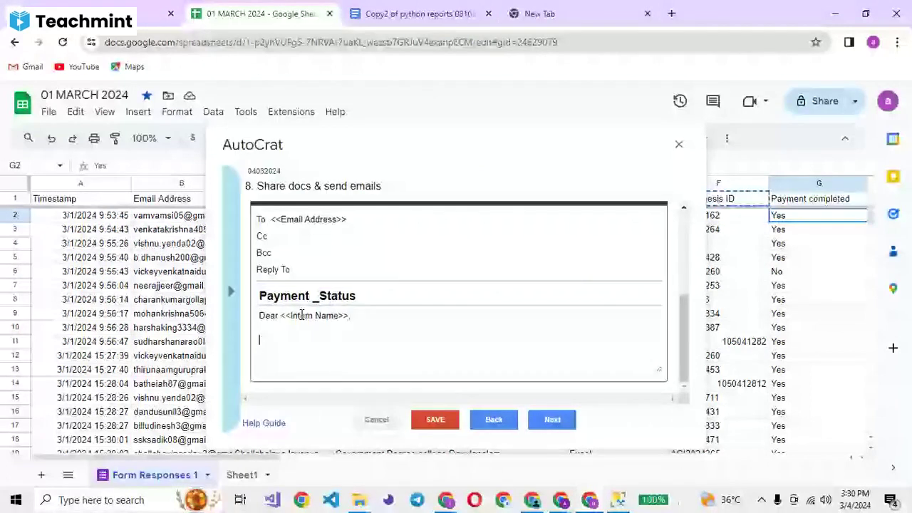
Step: Add the line 'Please find App Genesis Id:<<APP Genesis ID>>' to the email body
type("Hal")
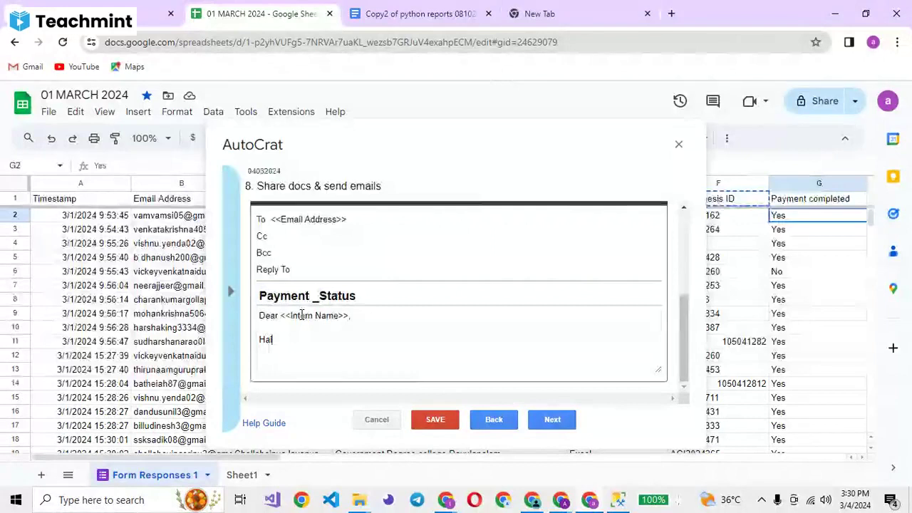
key("BackSpace")
key("BackSpace")
key("BackSpace")
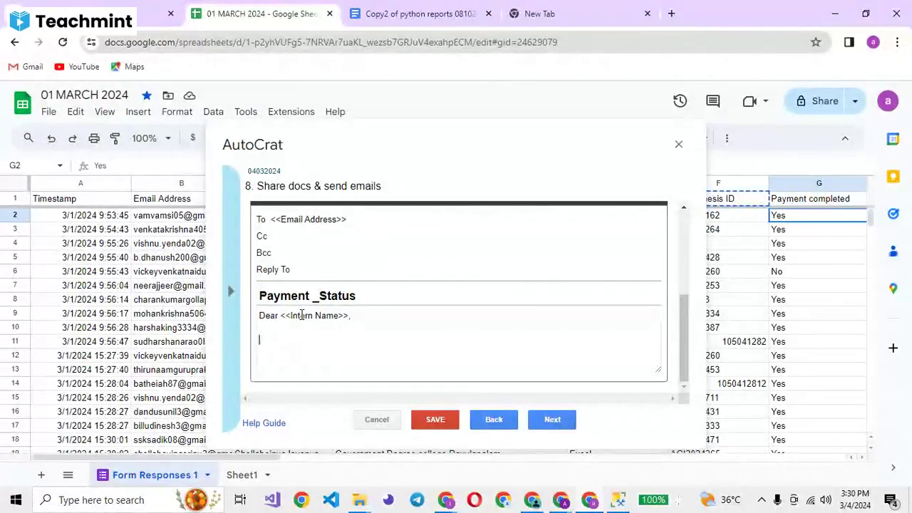
type("Pleas")
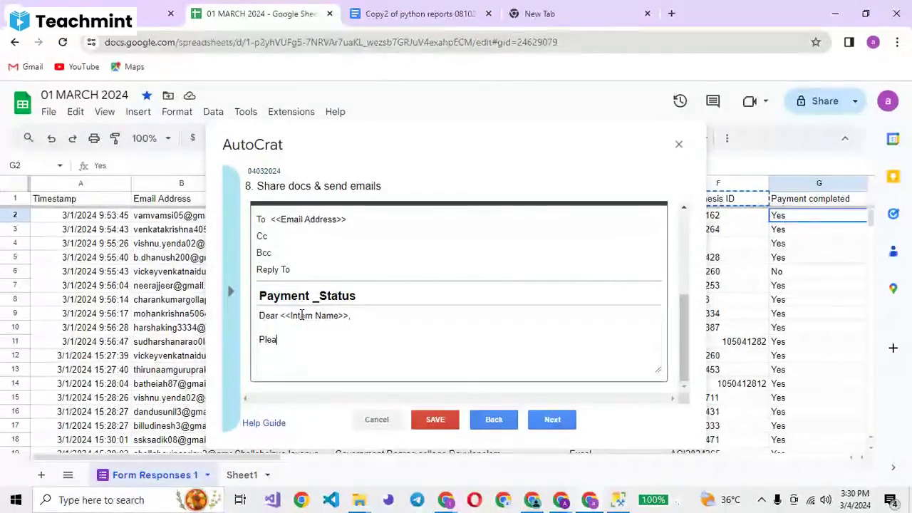
type("e ")
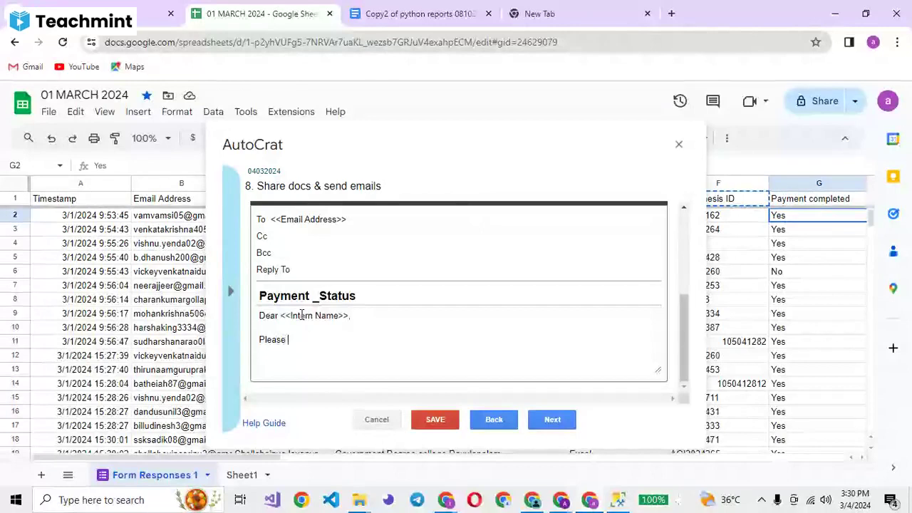
type("find App Genes")
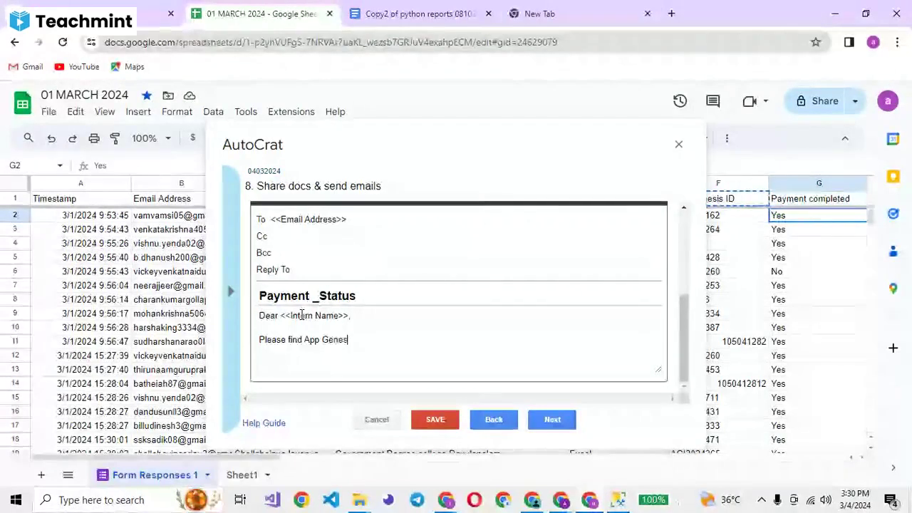
type("is Id")
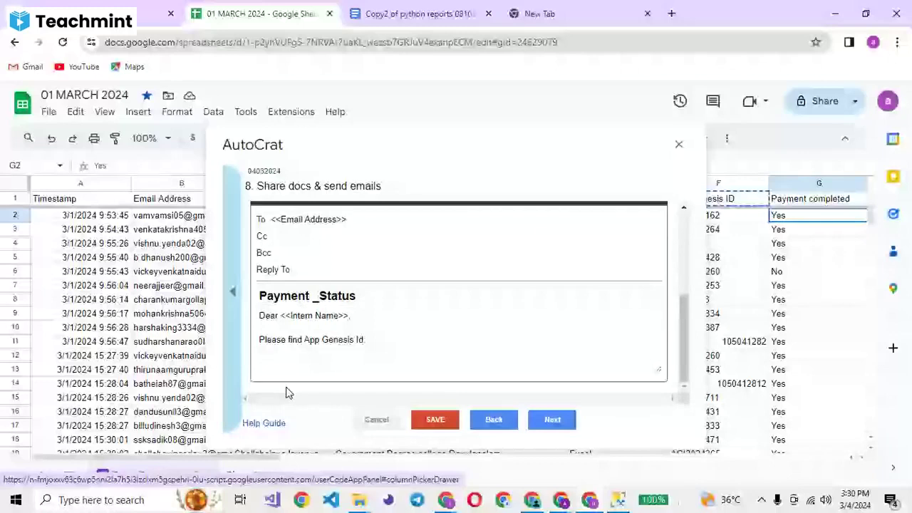
left_click(369, 340)
type("<<APP Genesis ID>>")
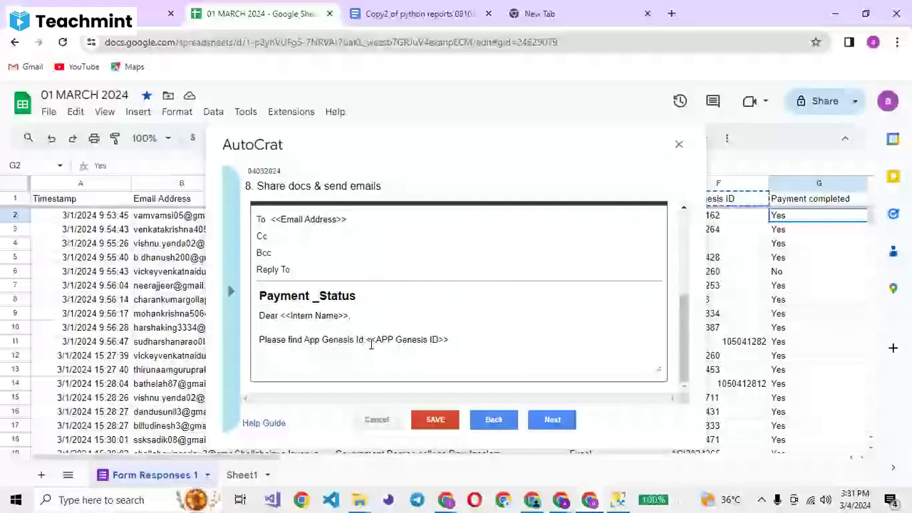
left_click(367, 340)
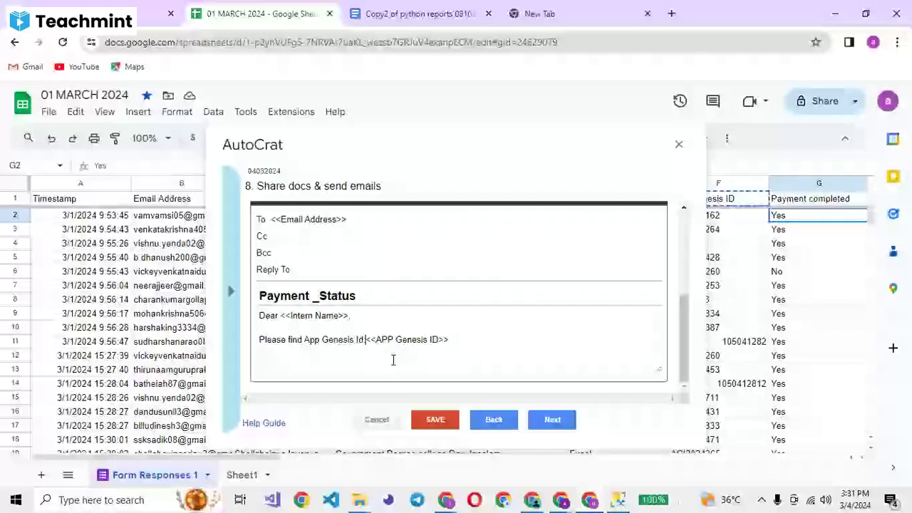
key("shift+End")
key("Down")
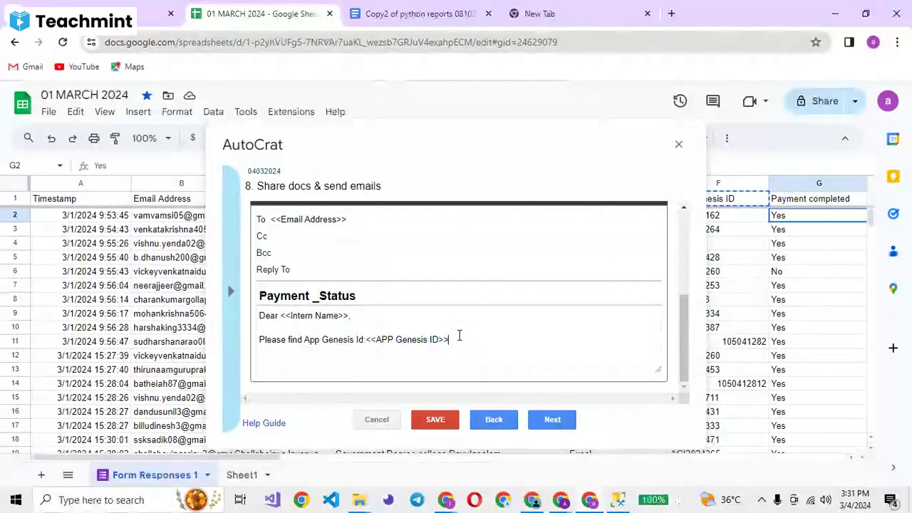
type("Re")
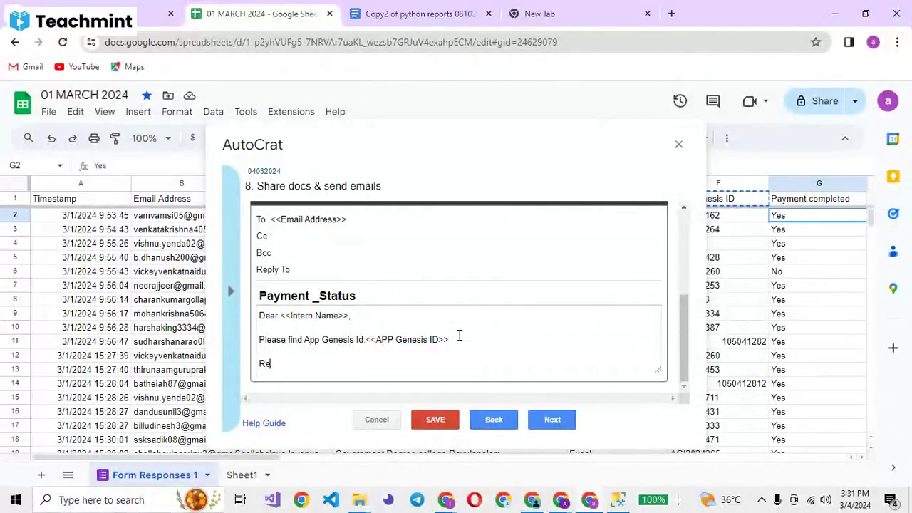
type("gards,")
key("Return")
type("ven")
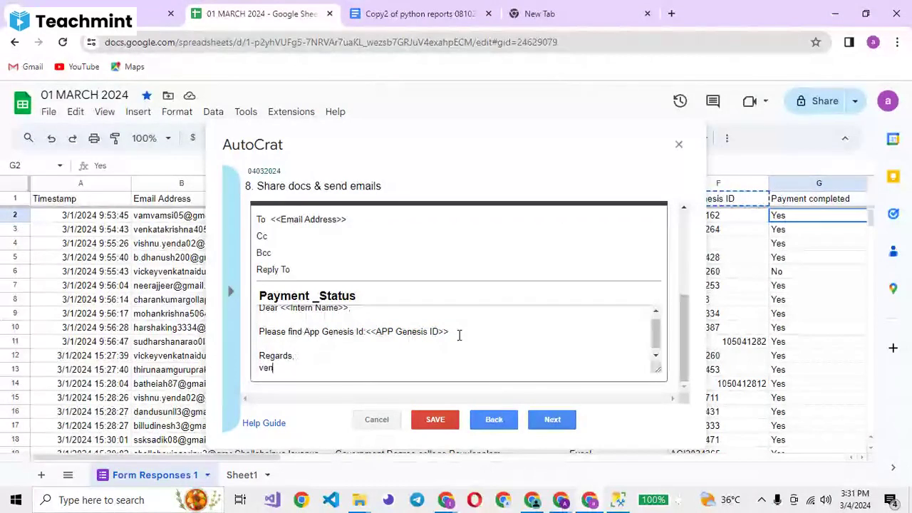
type("kat")
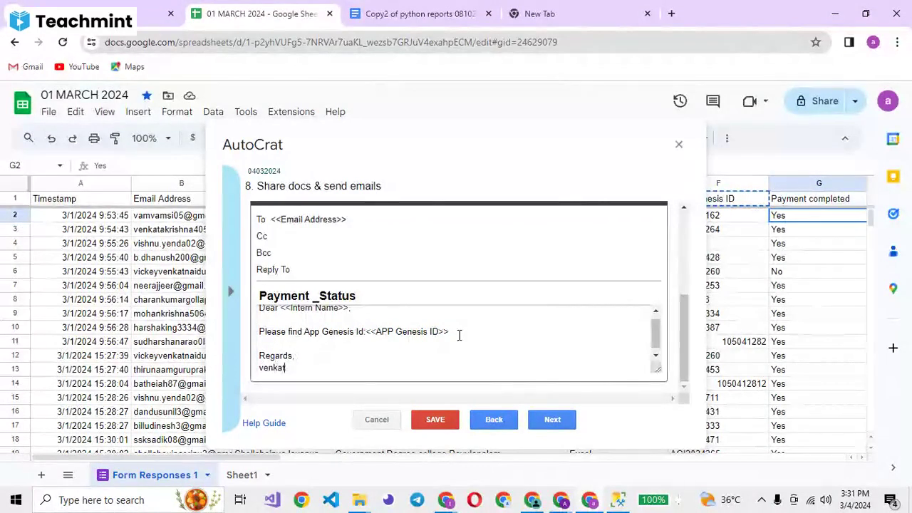
type(",")
key("Return")
type("ww")
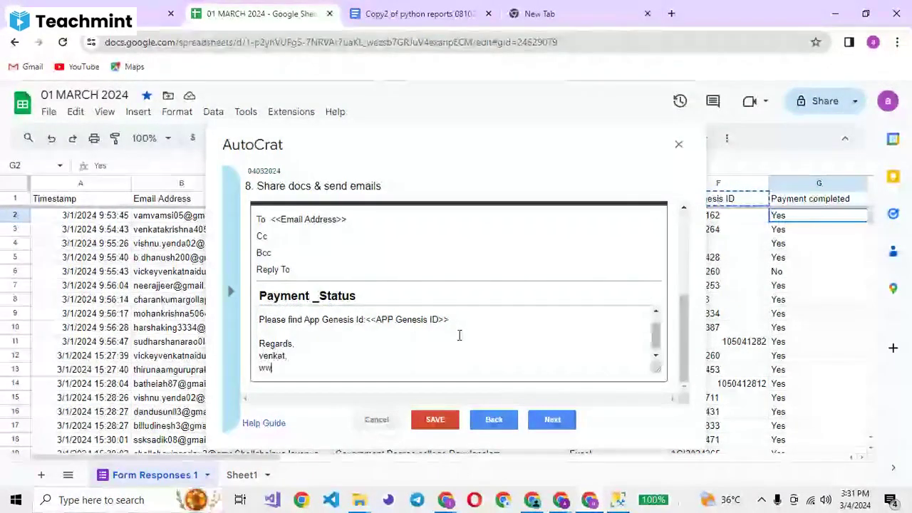
type("w.")
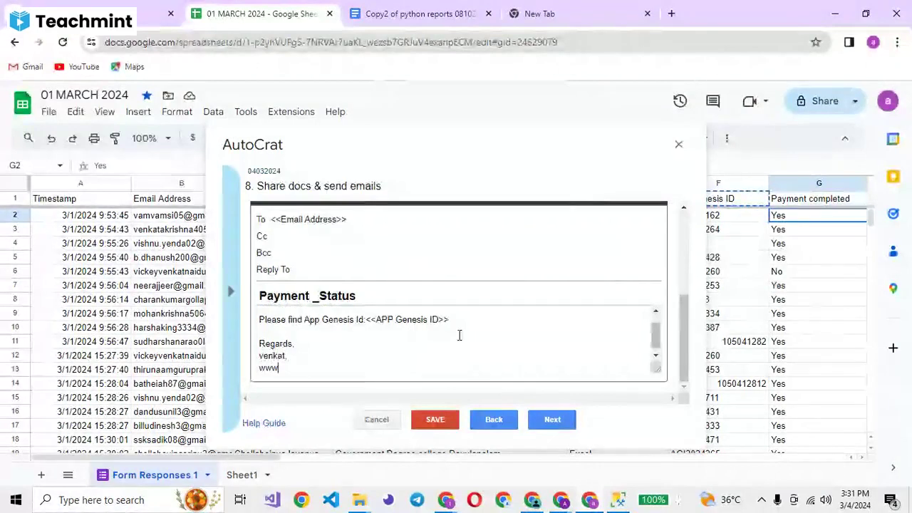
type("appgen")
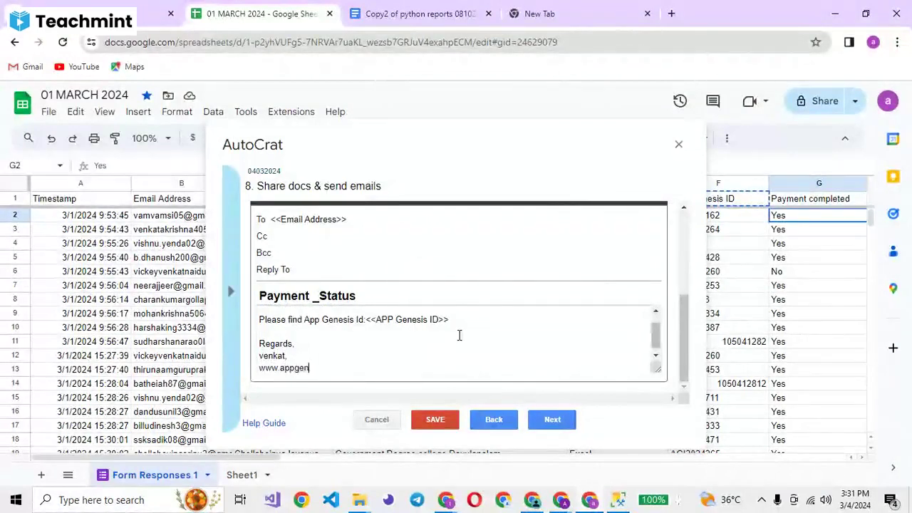
type("es")
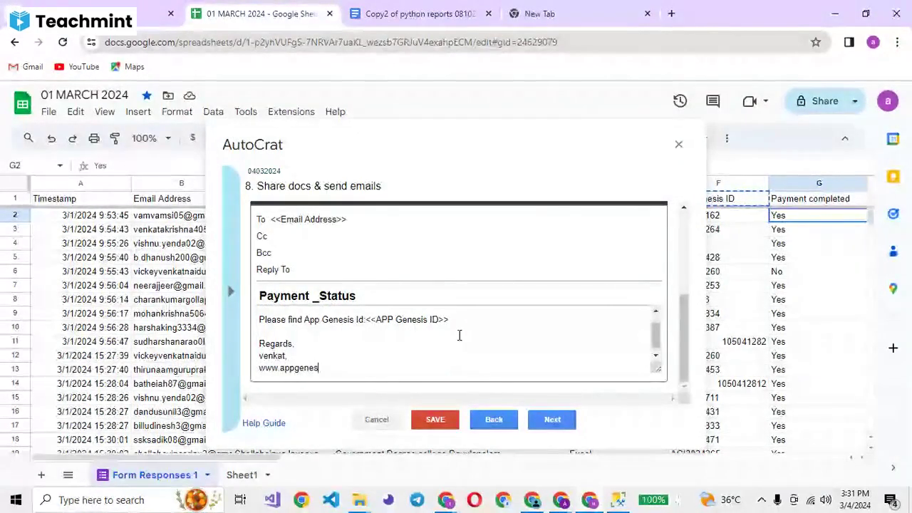
type("is.in")
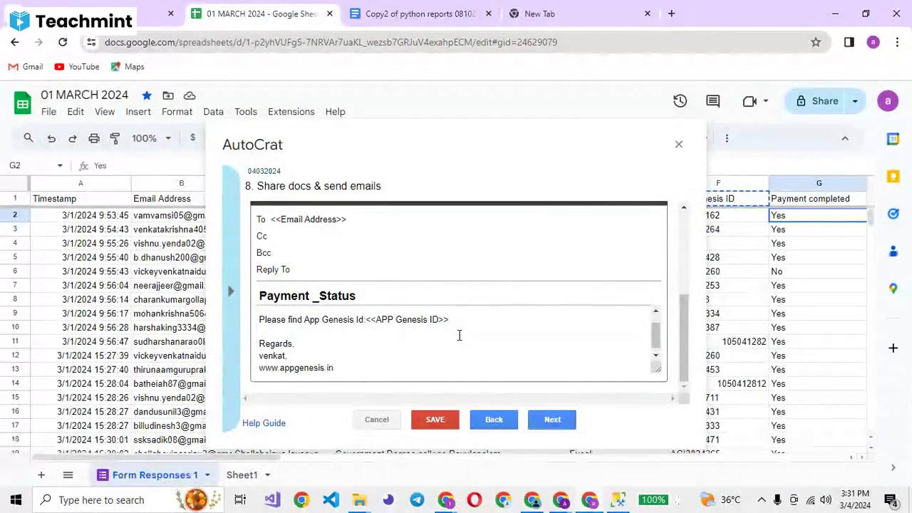
Step: Advance to job triggers, leaving form and time triggers at No
left_click(567, 426)
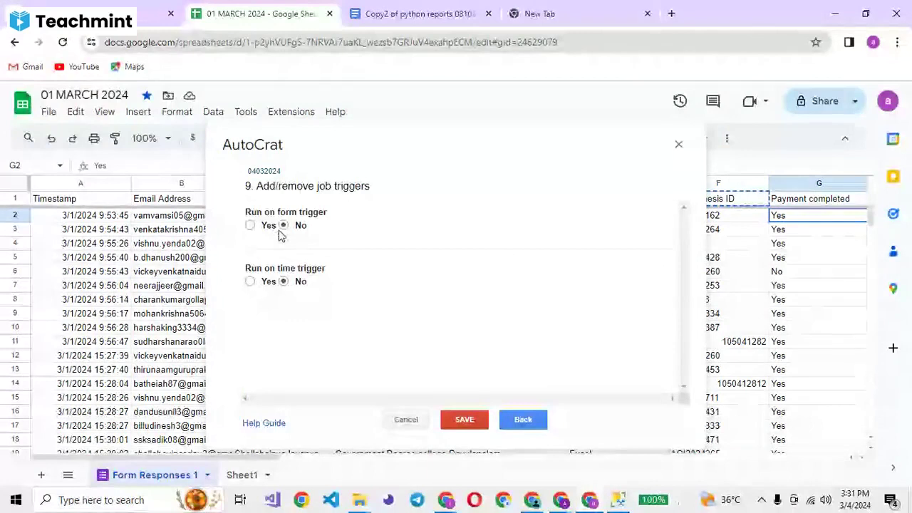
Step: Save job 04032024 and run it to merge the 43 rows
left_click(481, 418)
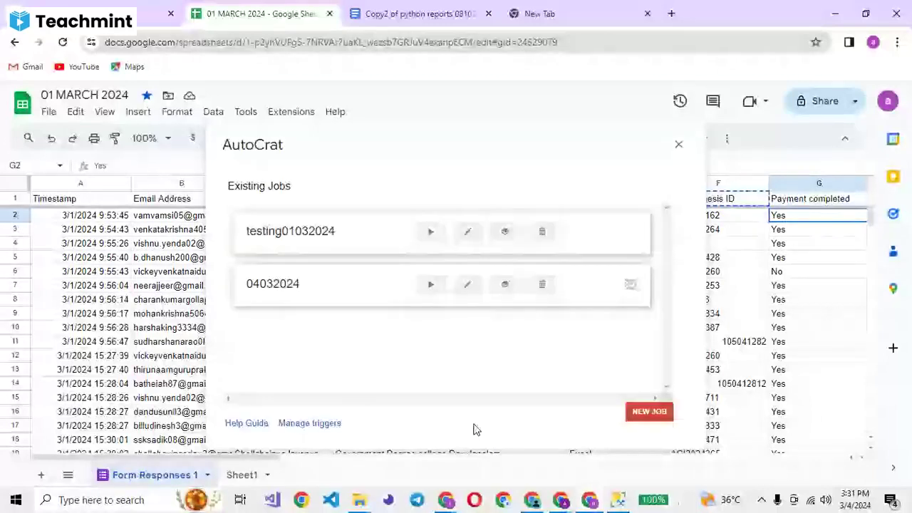
left_click(430, 285)
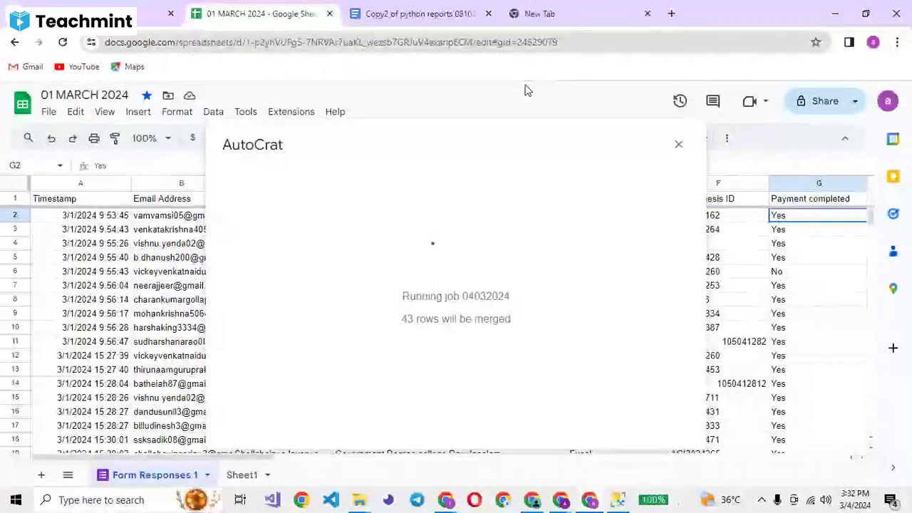
Step: In Gmail, open the sent Payment _Status email and preview its merged PDF attachment
left_click(670, 15)
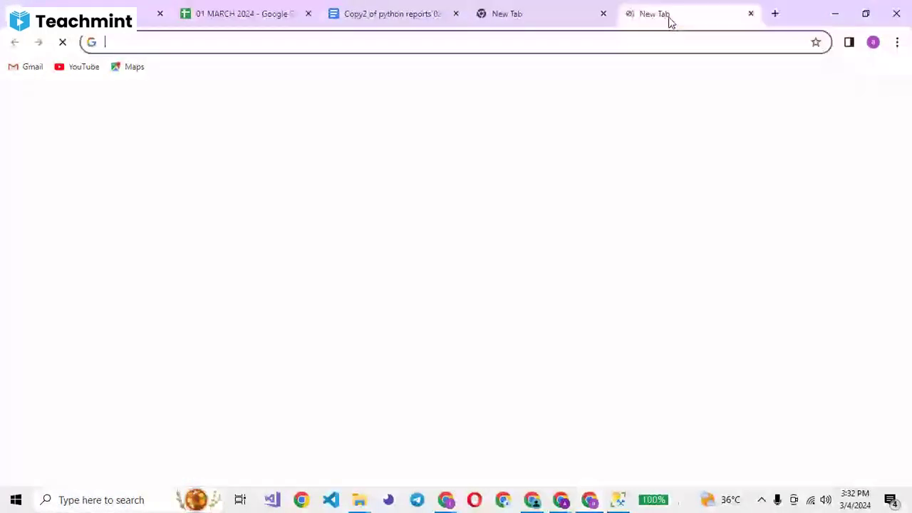
left_click(741, 106)
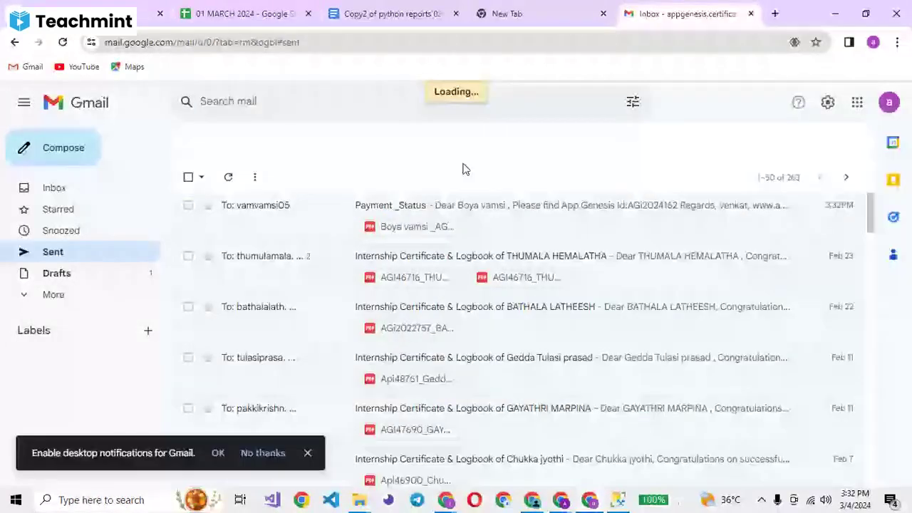
left_click(559, 223)
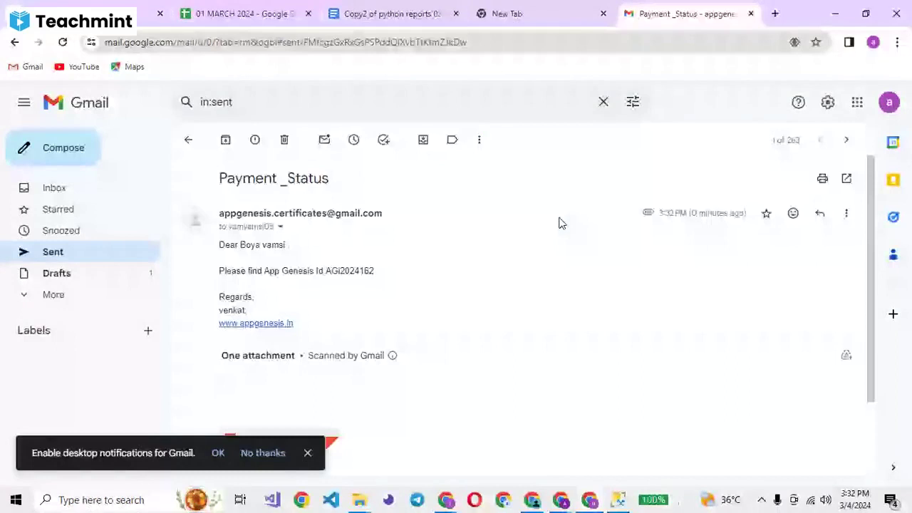
left_click(278, 403)
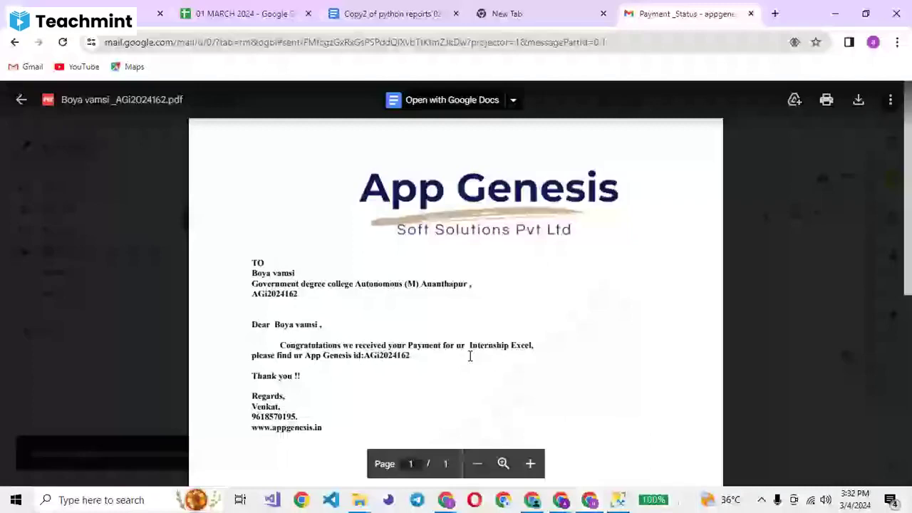
key("Escape")
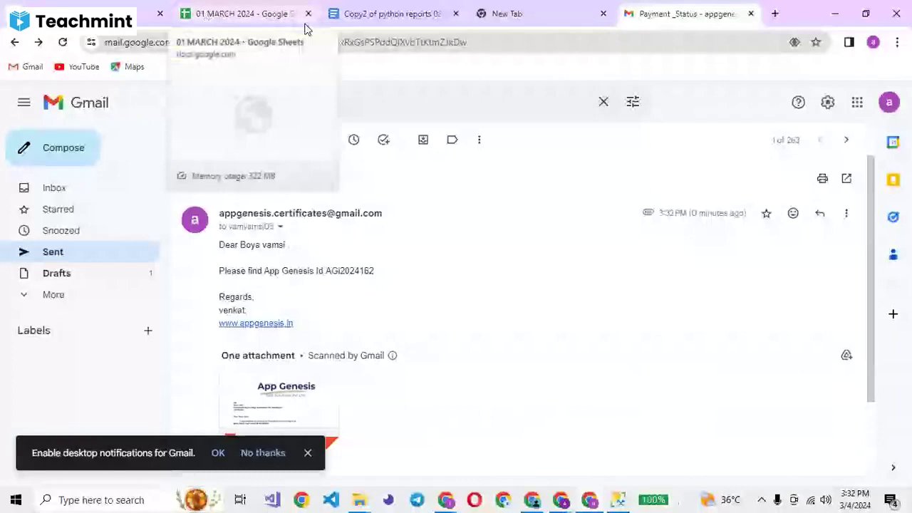
Step: Return to Sent and open another intern's Payment _Status email
key("alt+Tab")
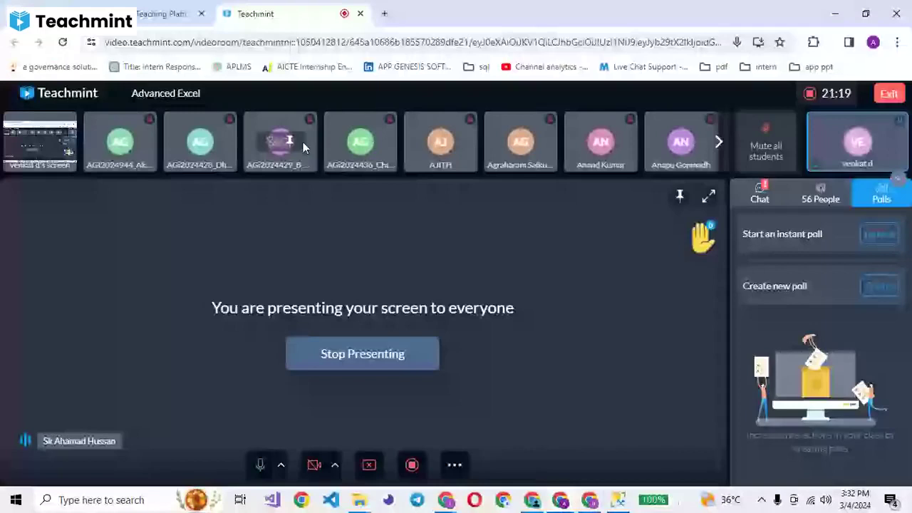
key("alt+Tab")
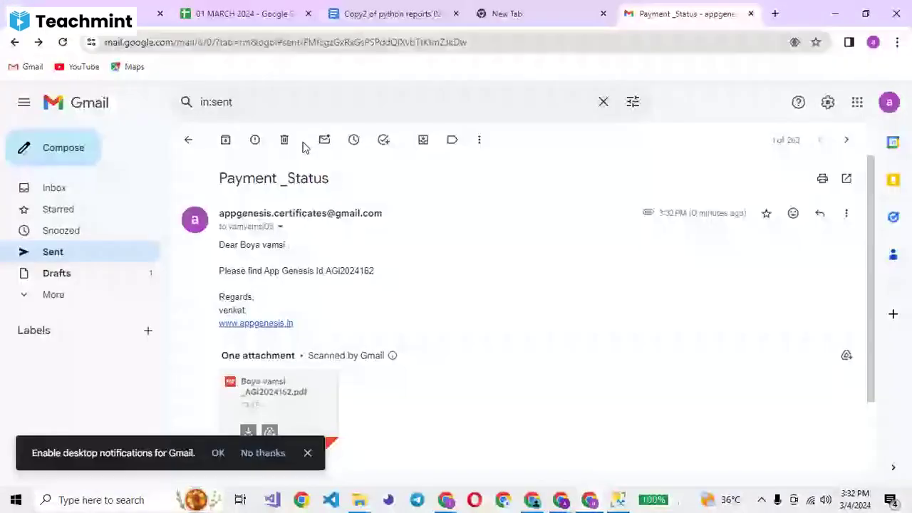
left_click(189, 140)
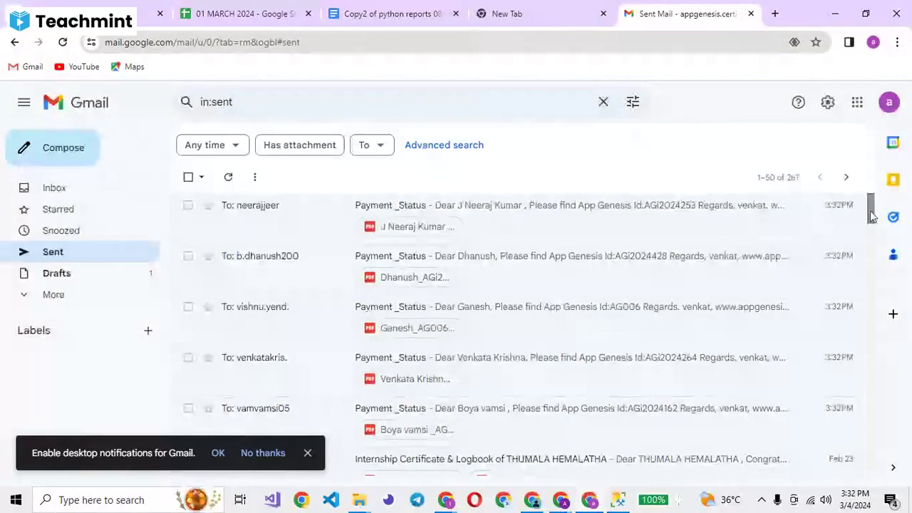
left_click_drag(870, 217, 870, 231)
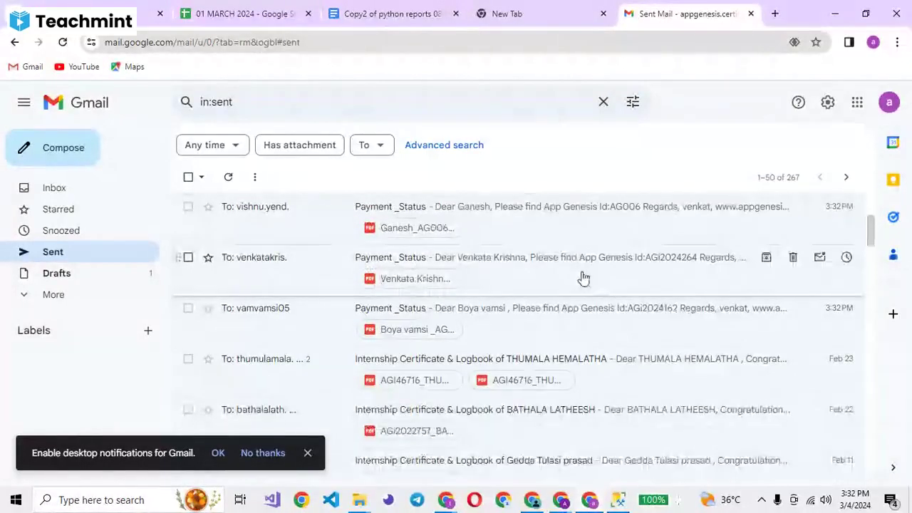
left_click(583, 278)
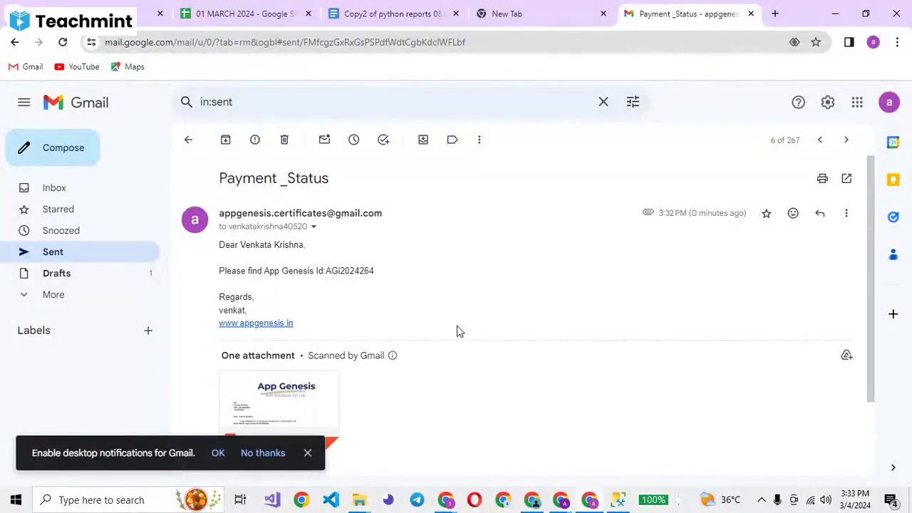
Step: Return to the 01 MARCH 2024 spreadsheet to follow AutoCrat job 04032024's merge progress
left_click(267, 5)
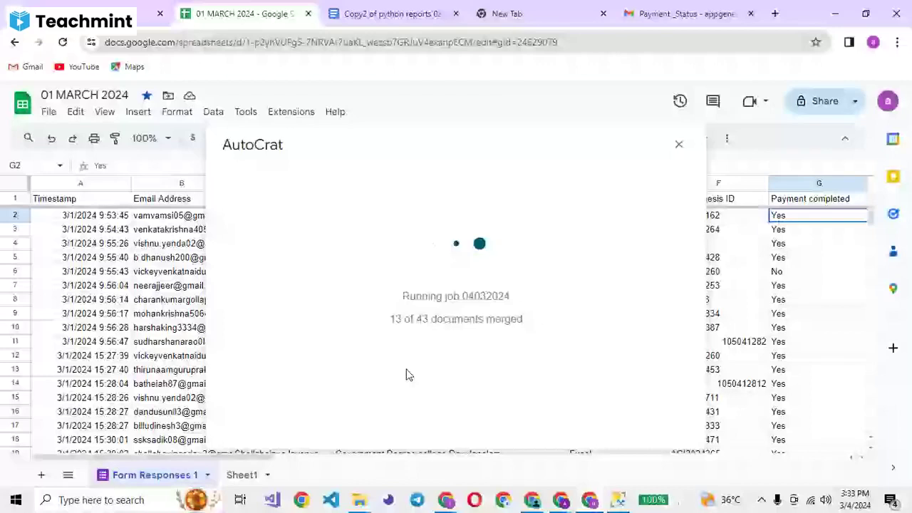
Step: Briefly show the Copy2 of python reports letter template, then return to the AutoCrat progress
left_click(381, 9)
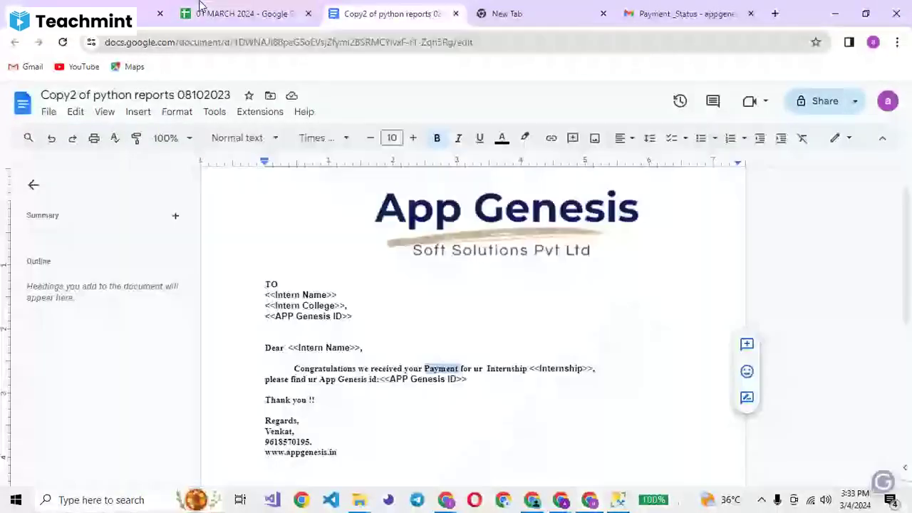
left_click(202, 7)
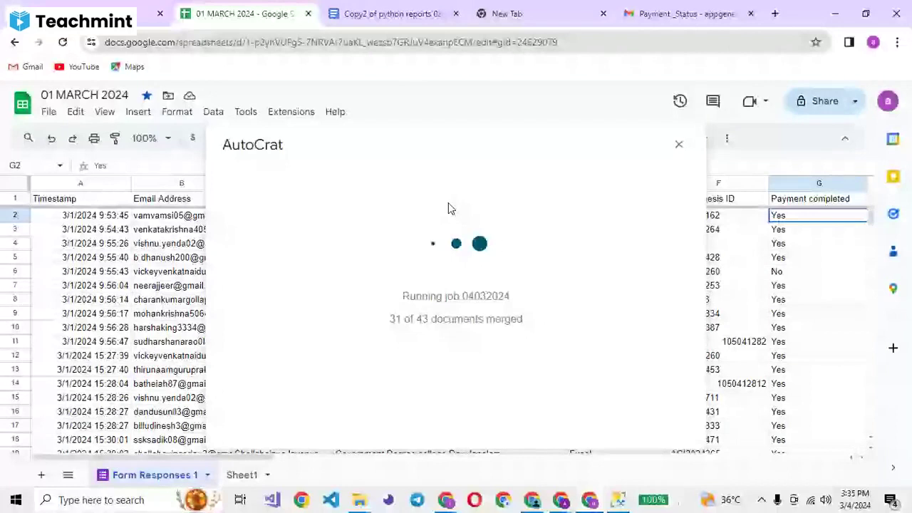
Step: Scroll the sheet while the merge reaches 36 of 43, then bring Teachmint to the front
left_click_drag(870, 213, 873, 239)
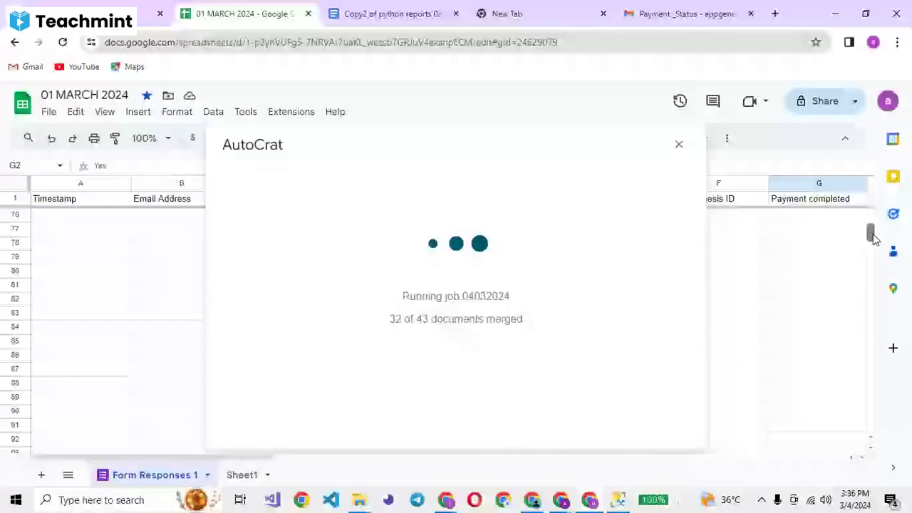
left_click_drag(873, 240, 869, 216)
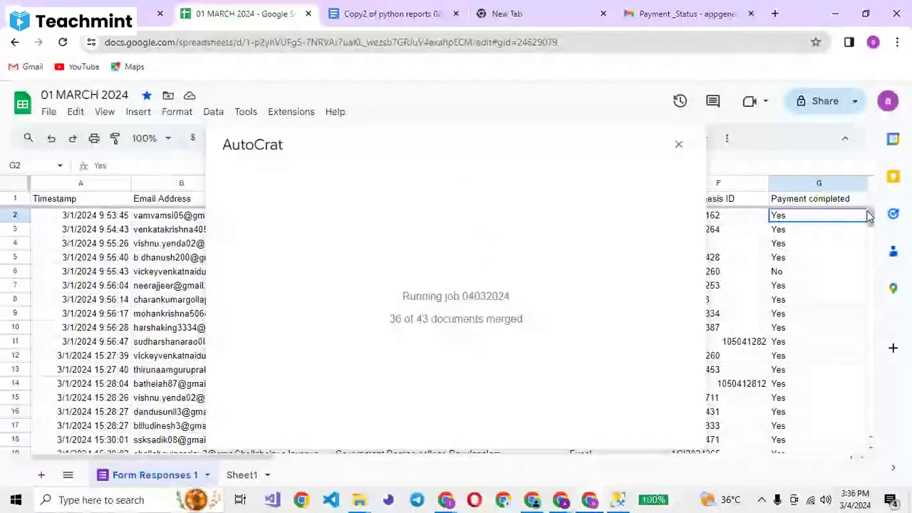
key("alt+Tab")
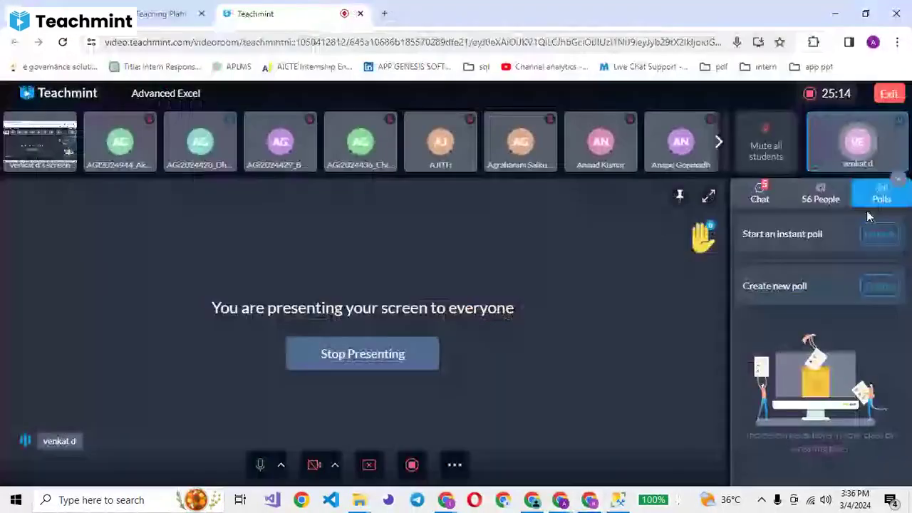
Step: Post a contact phone number for the students in the Teachmint class chat
left_click(762, 200)
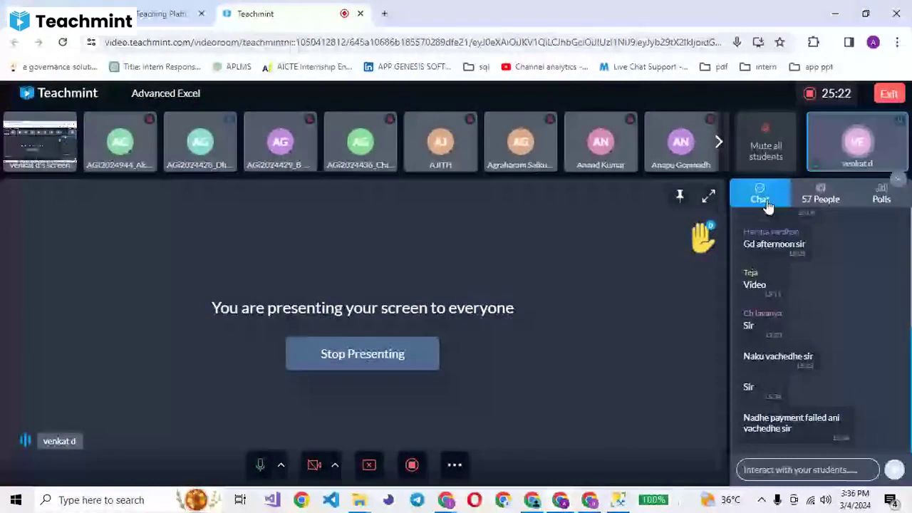
left_click(773, 467)
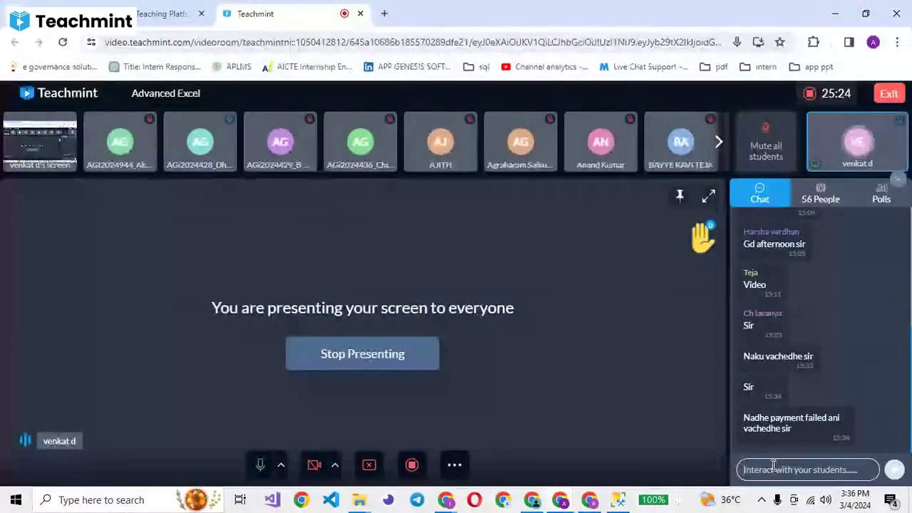
key("Return")
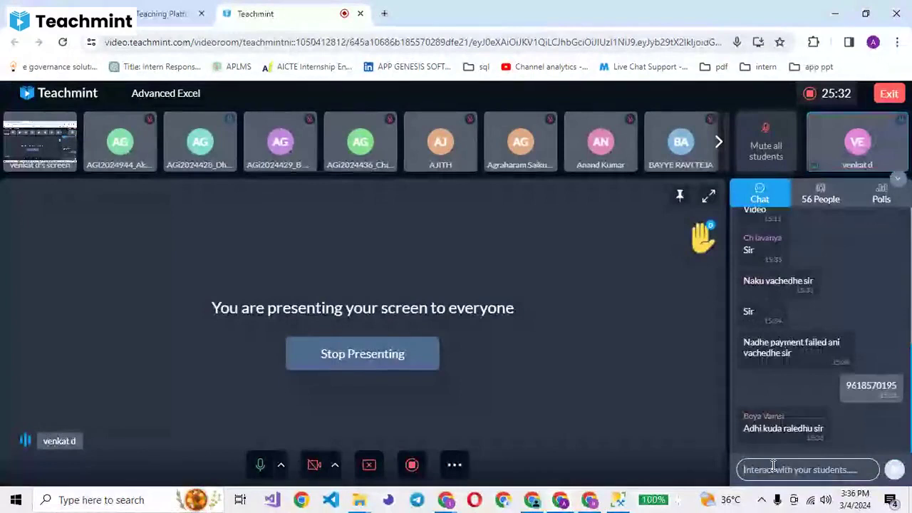
left_click(773, 465)
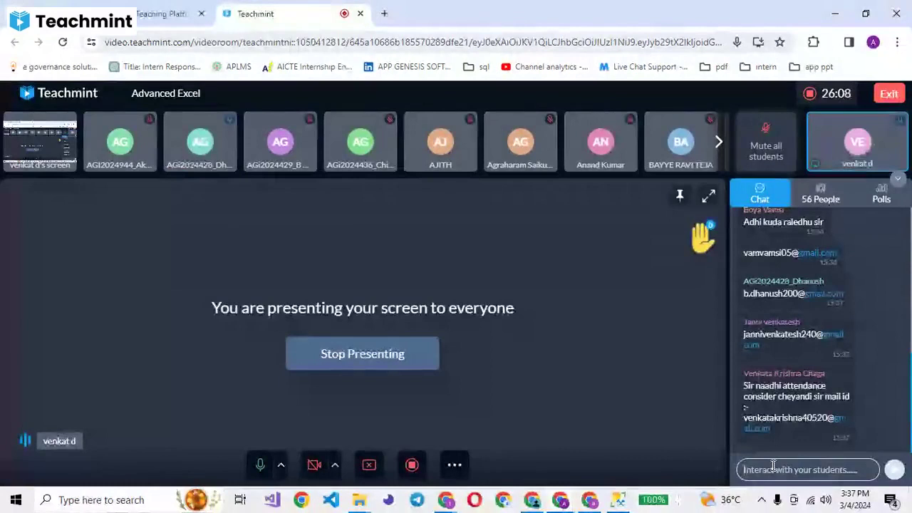
Step: Close the AutoCrat jobs dialog in the spreadsheet and switch over to Gmail
key("alt+Tab")
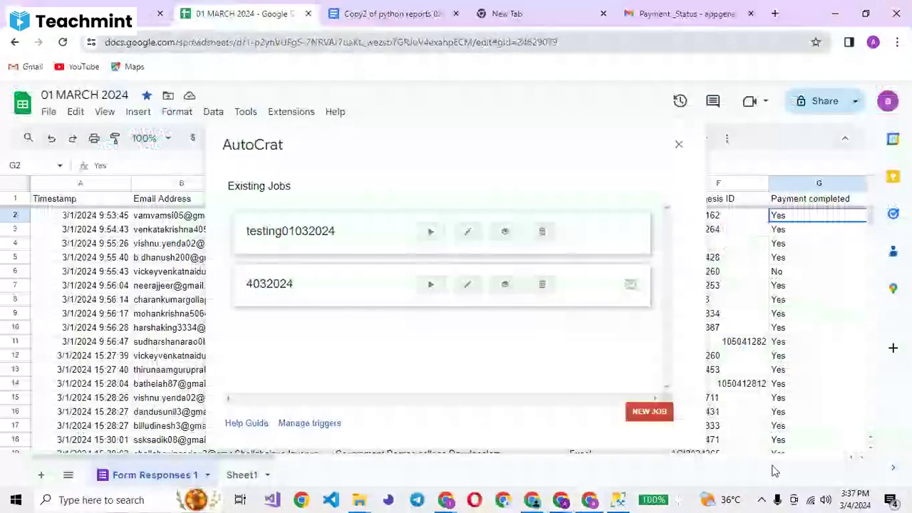
key("Escape")
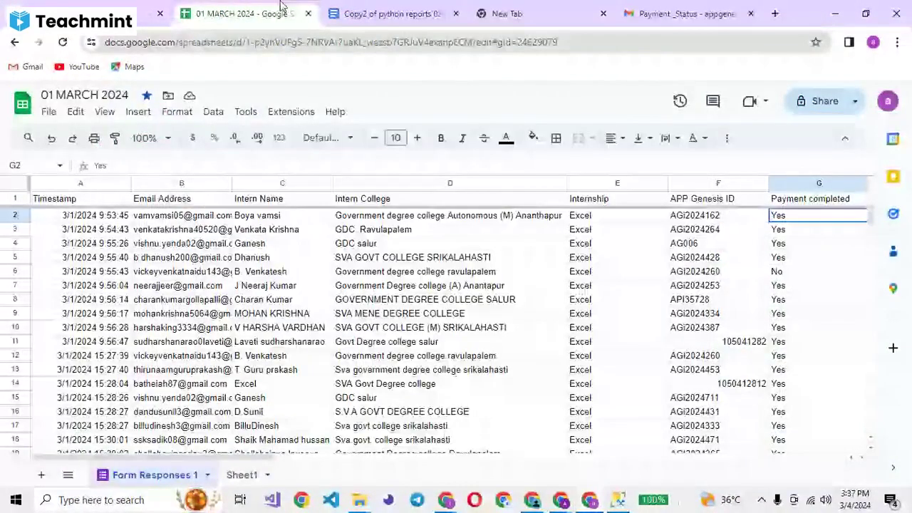
left_click(683, 13)
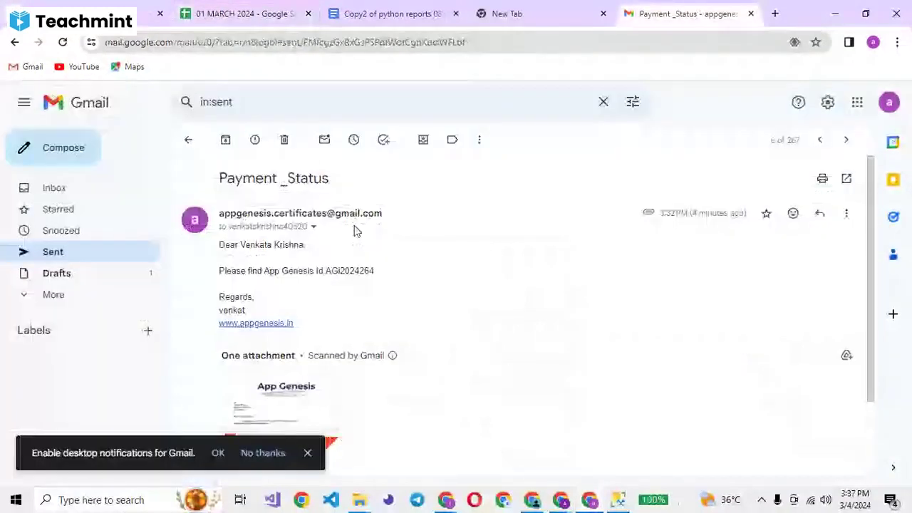
Step: Open the first intern's sent Payment _Status email and expand its sender and recipient details
left_click(89, 260)
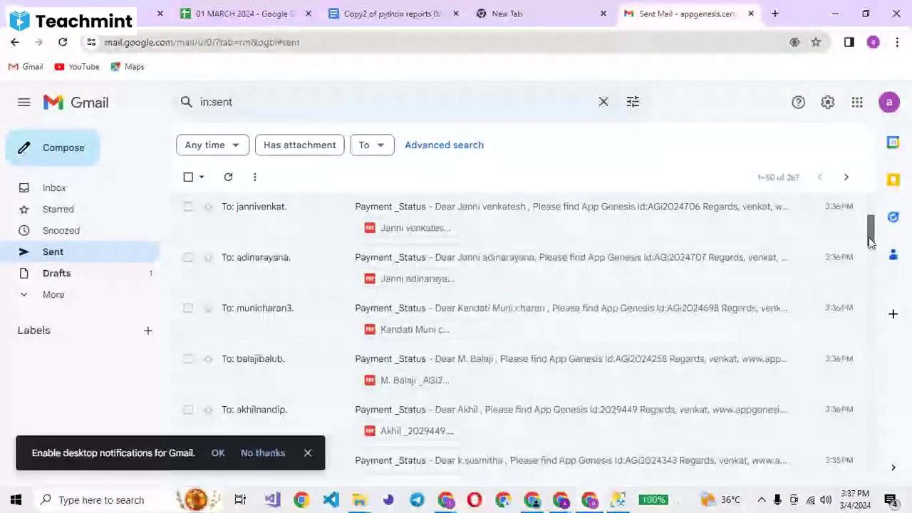
mouse_move(869, 242)
left_mouse_down()
mouse_move(888, 339)
mouse_move(886, 402)
mouse_move(882, 386)
left_mouse_up()
mouse_move(615, 324)
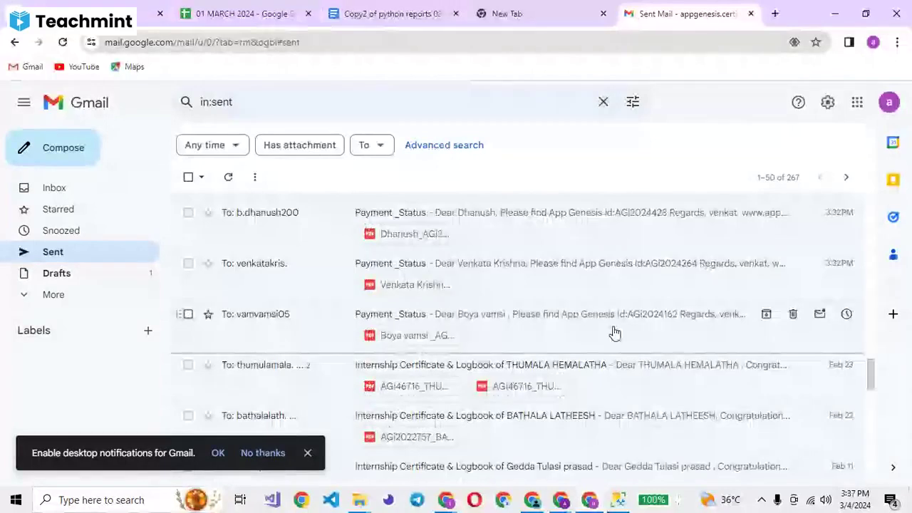
left_click(614, 332)
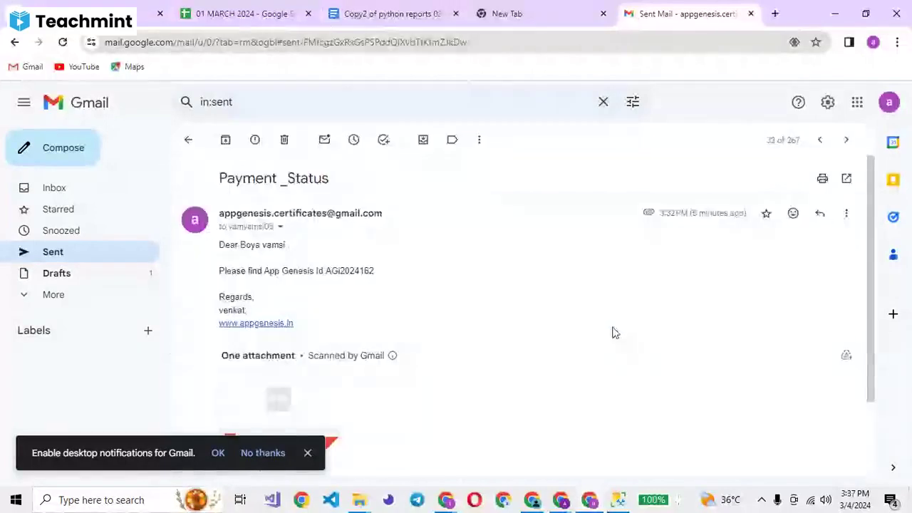
left_click(279, 228)
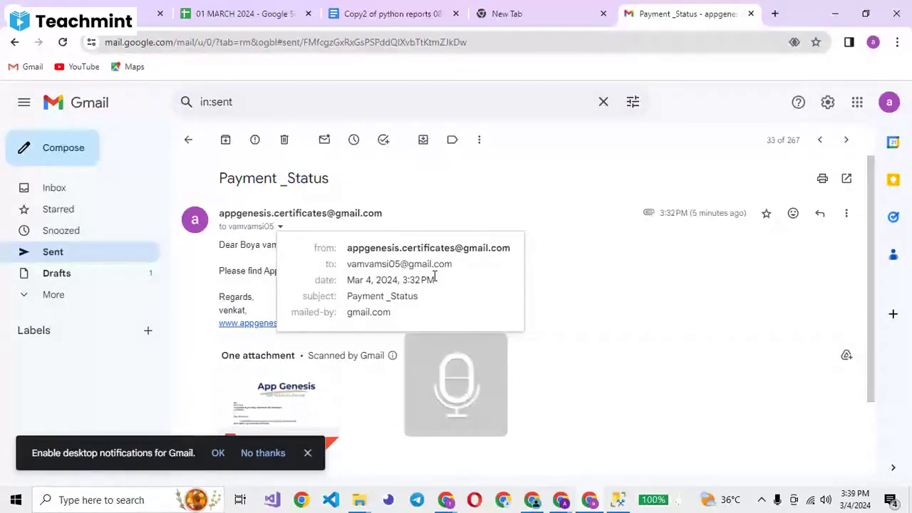
Step: Bring the Teachmint Advanced Excel classroom back in front of Gmail
key("alt+Tab")
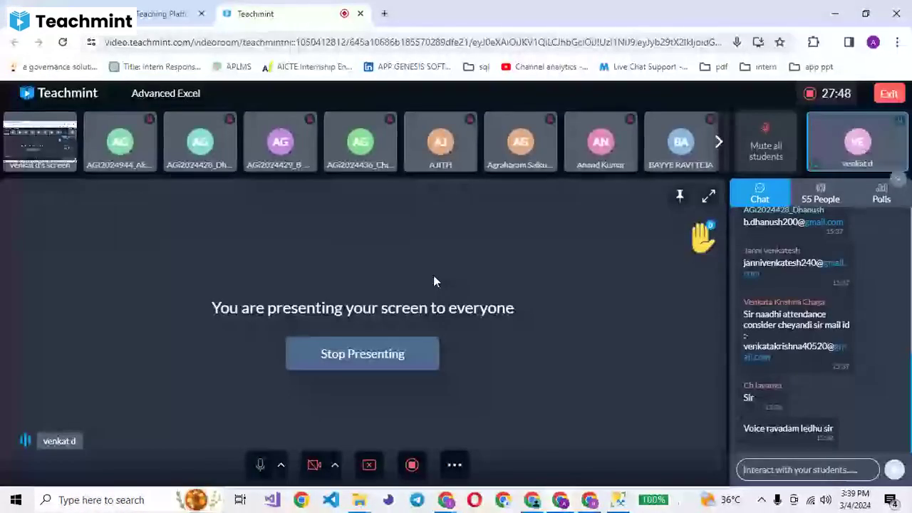